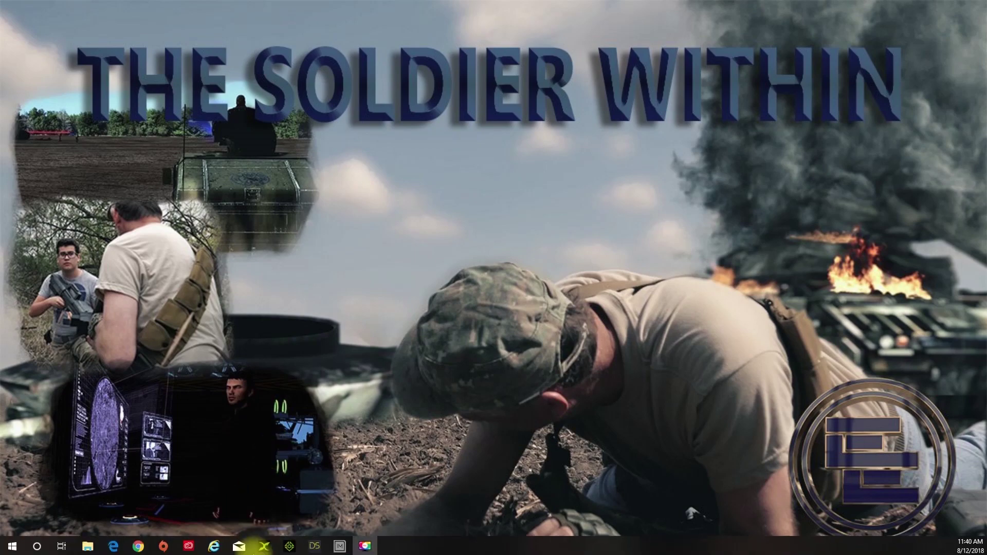
# Launch DAZ Studio 4.9 Pro from the taskbar
pyautogui.click(340, 545)
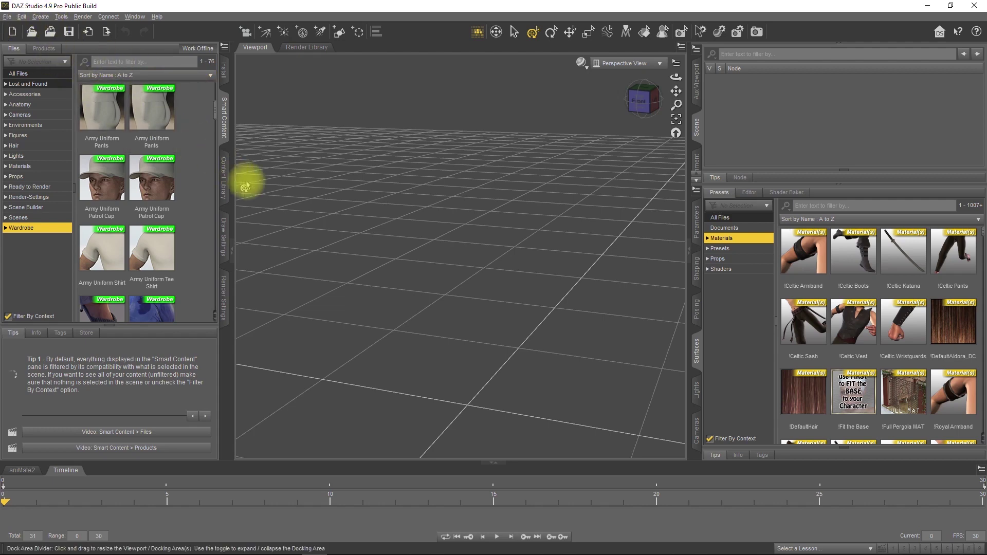
# Load the Genesis 3 Male figure from Figures and apply the Eddie Face Beard material
pyautogui.click(23, 137)
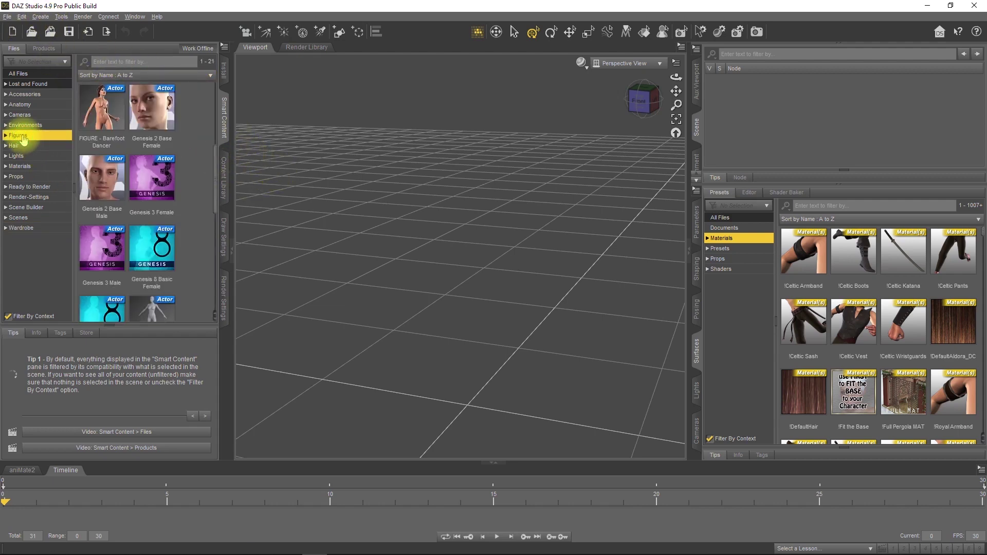
pyautogui.doubleClick(93, 252)
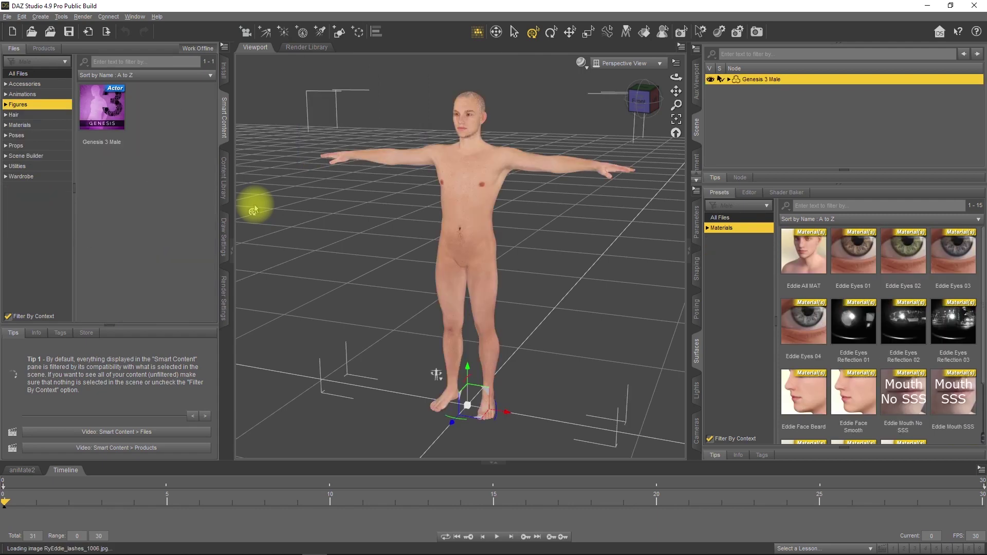
pyautogui.doubleClick(803, 408)
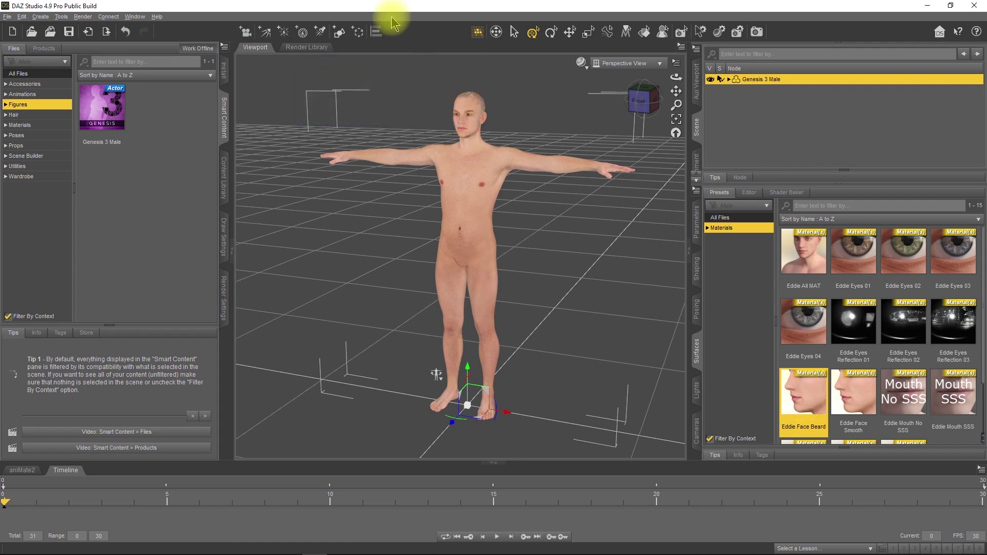
# Dress the figure in the Basic Wear 1 outfit from Wardrobe and frame him in view
pyautogui.click(20, 180)
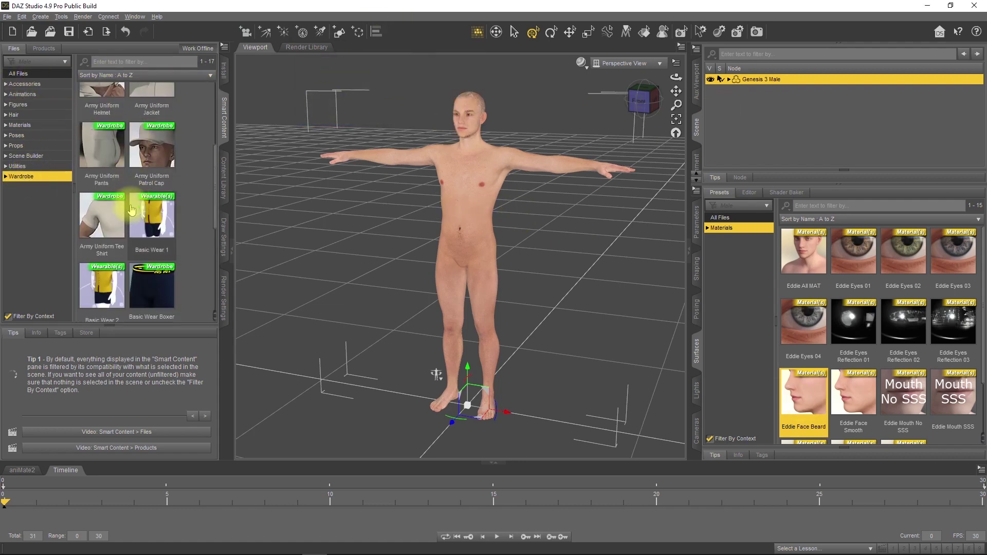
pyautogui.doubleClick(153, 183)
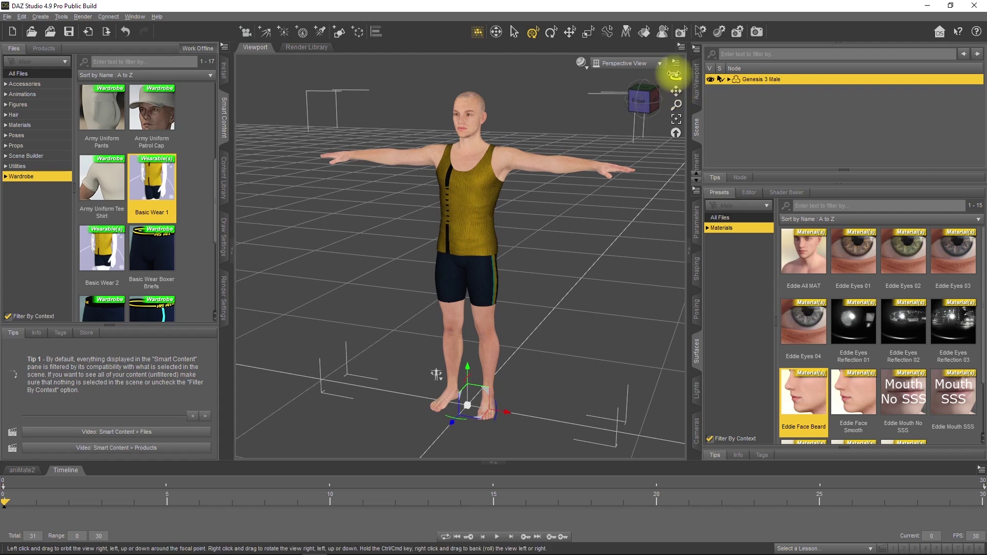
pyautogui.moveTo(675, 77); pyautogui.dragTo(684, 77)
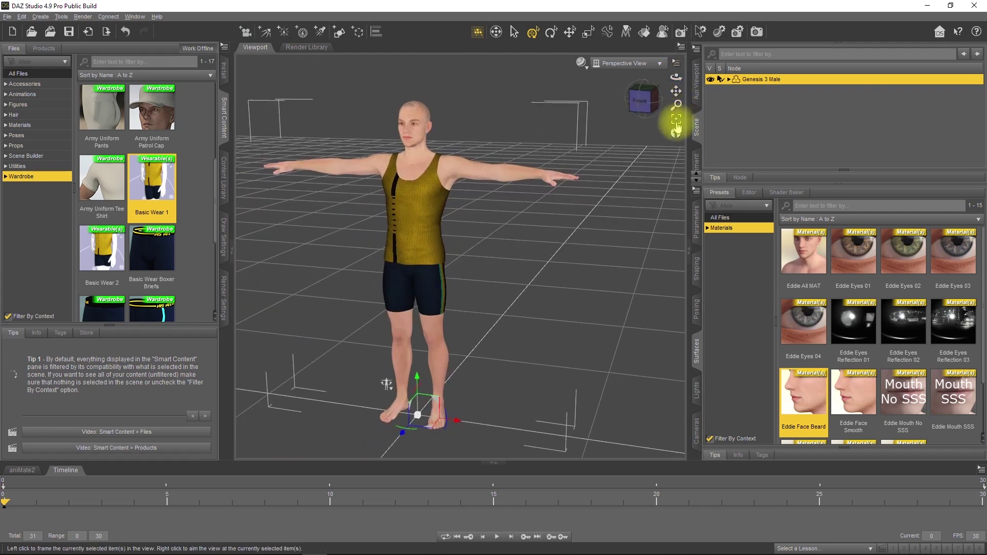
pyautogui.click(676, 120)
pyautogui.moveTo(677, 77); pyautogui.dragTo(676, 77)
pyautogui.moveTo(430, 373); pyautogui.dragTo(430, 379)
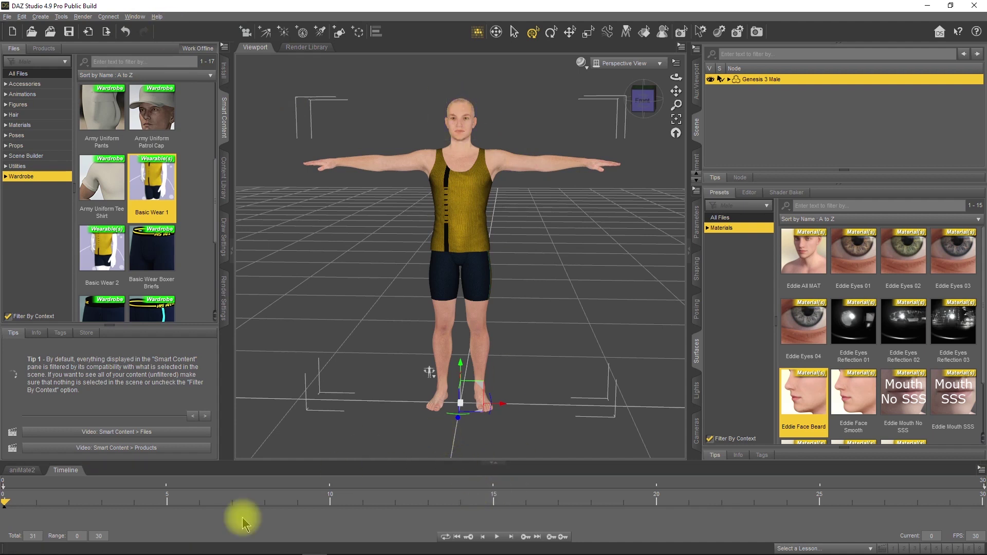
# Open the Daz Genesis to iClone folder in File Explorer
pyautogui.moveTo(88, 546)
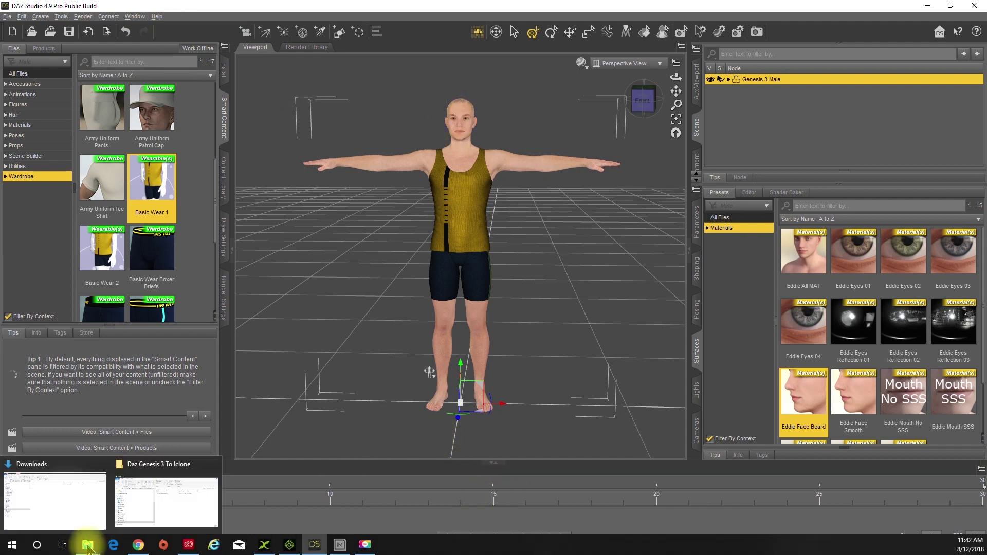
pyautogui.click(182, 498)
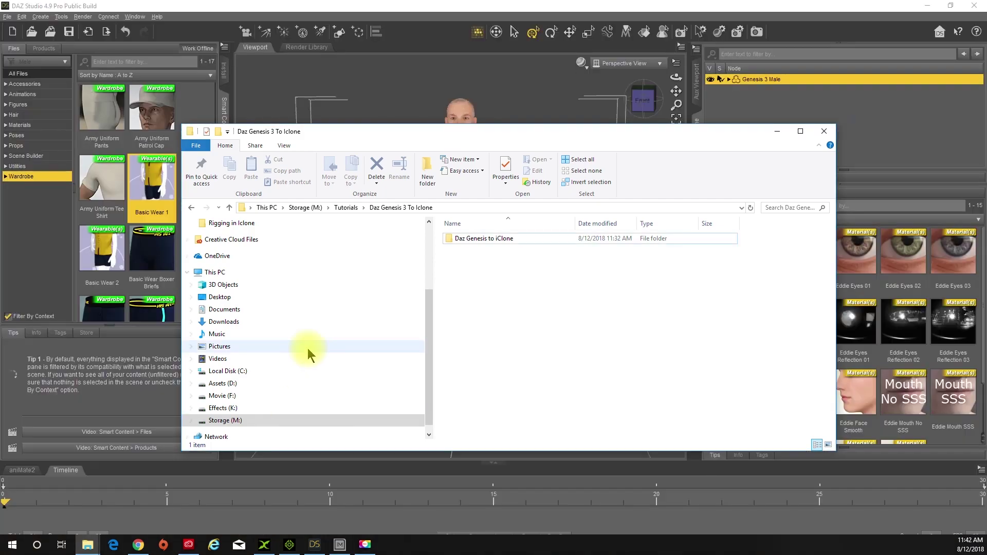
pyautogui.moveTo(625, 139); pyautogui.dragTo(733, 31)
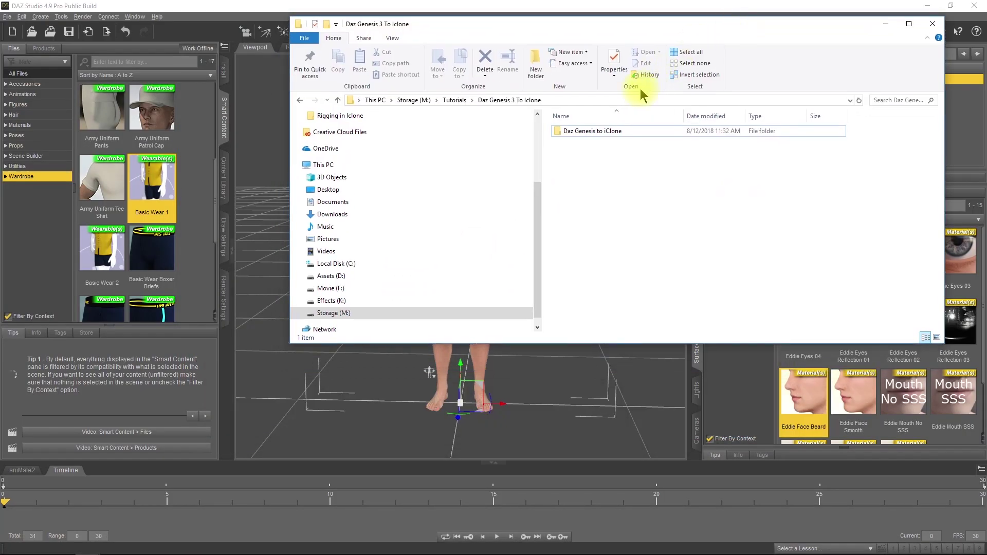
pyautogui.click(594, 131)
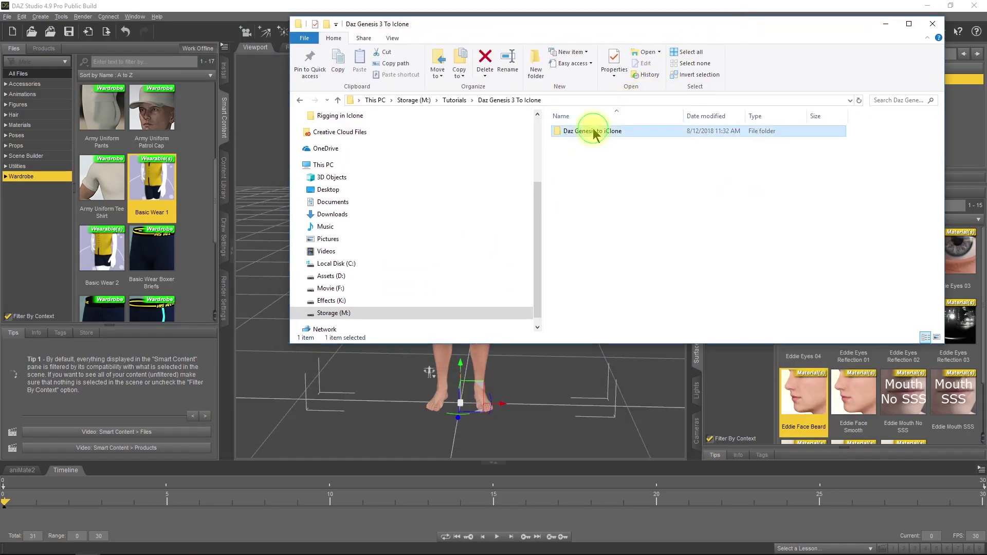
pyautogui.click(593, 132)
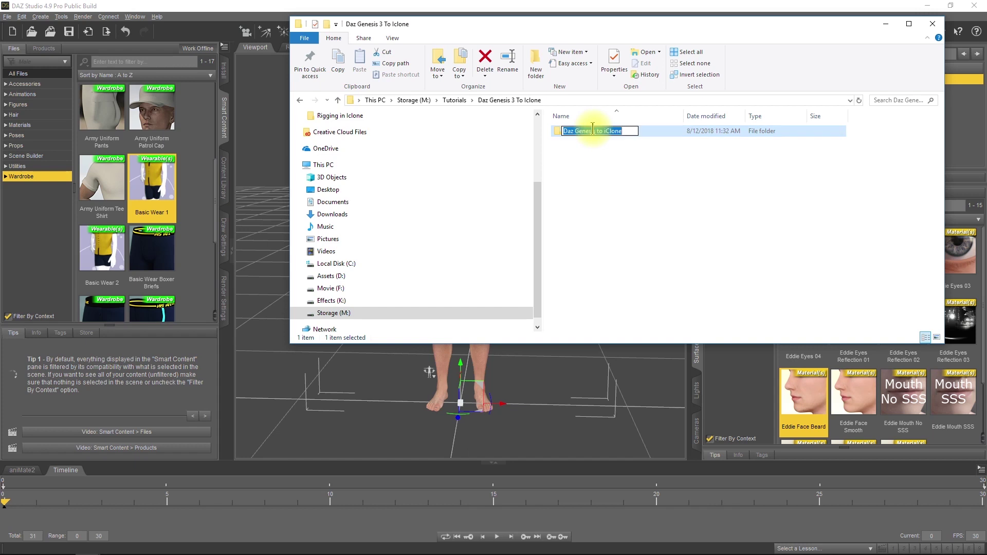
pyautogui.doubleClick(560, 131)
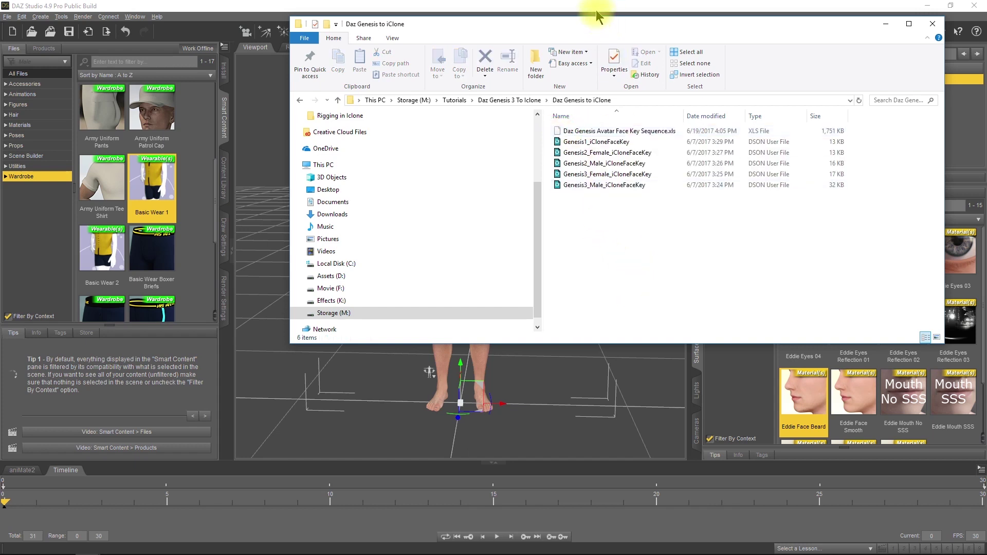
# Drop Genesis3_Male_iCloneFaceKey onto the figure's head in the DAZ viewport
pyautogui.moveTo(594, 26); pyautogui.dragTo(530, 253)
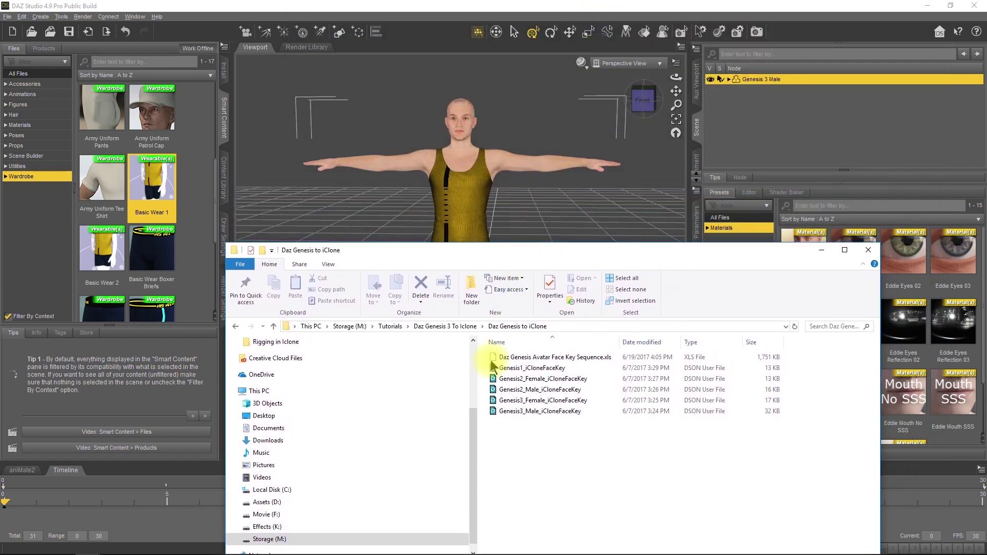
pyautogui.moveTo(512, 419); pyautogui.dragTo(464, 126)
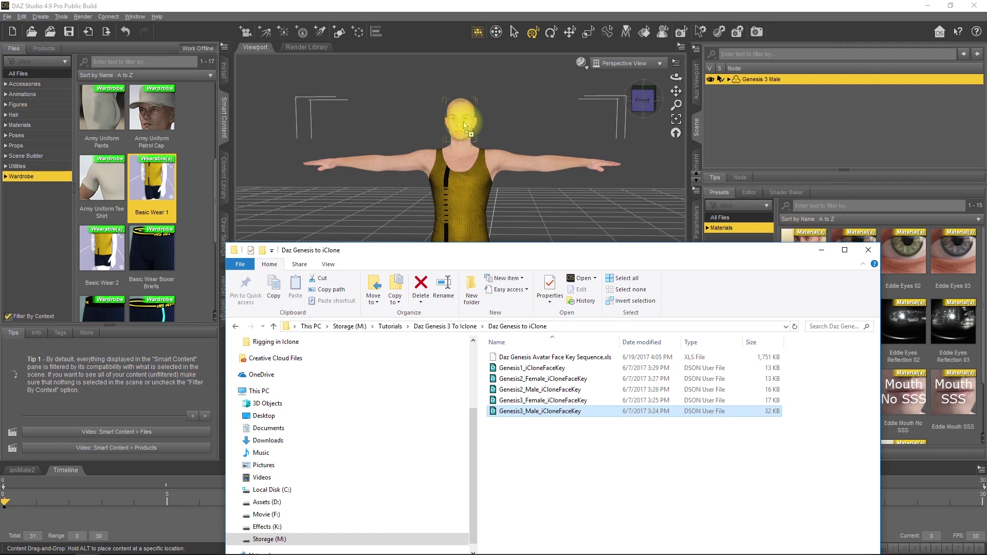
pyautogui.moveTo(465, 126); pyautogui.dragTo(465, 127)
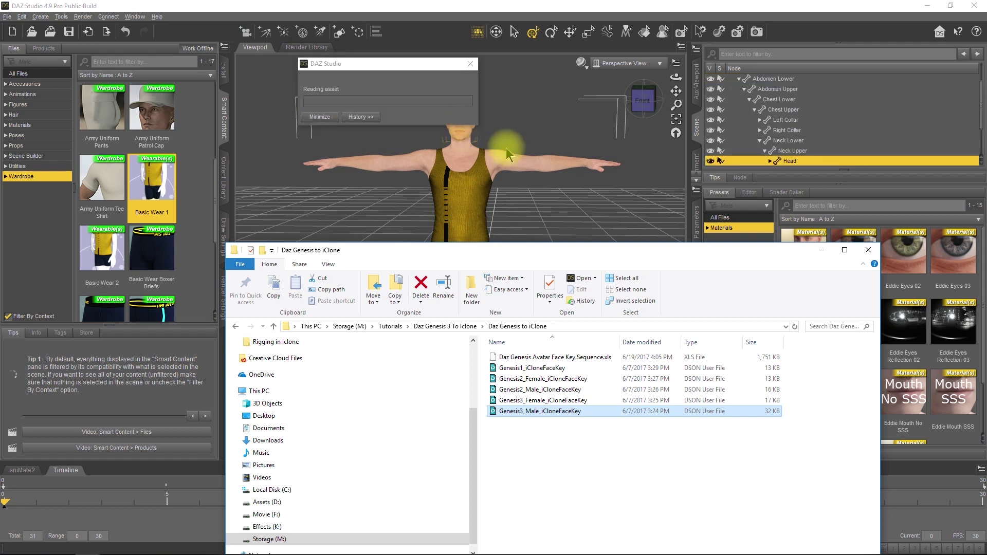
pyautogui.click(820, 252)
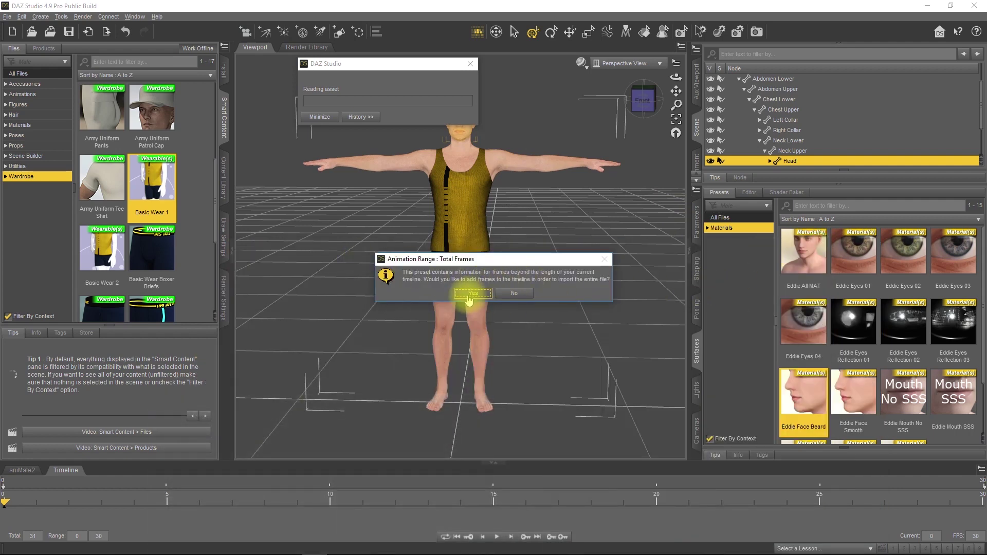
# Decline extending the timeline, then set the frame rate to 1 FPS
pyautogui.click(516, 294)
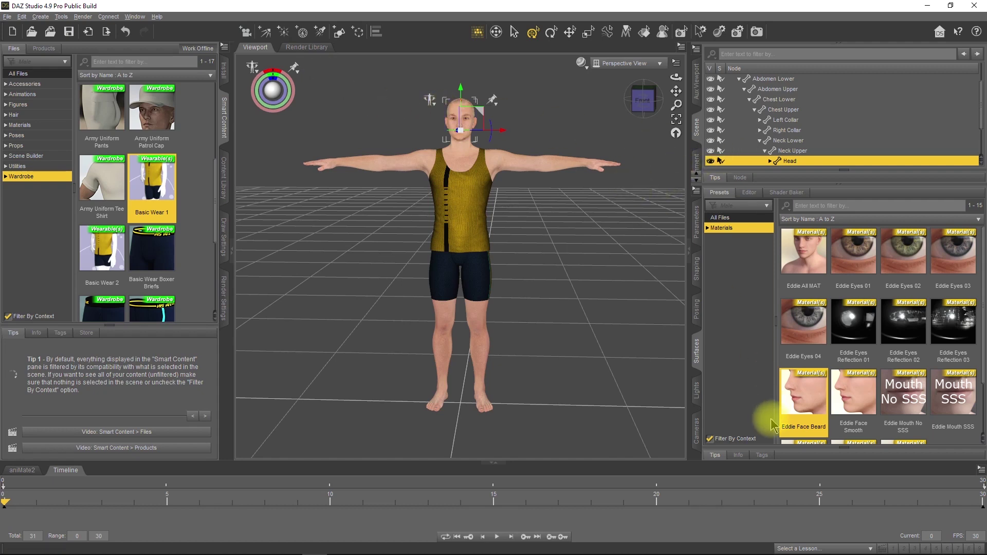
pyautogui.click(980, 535)
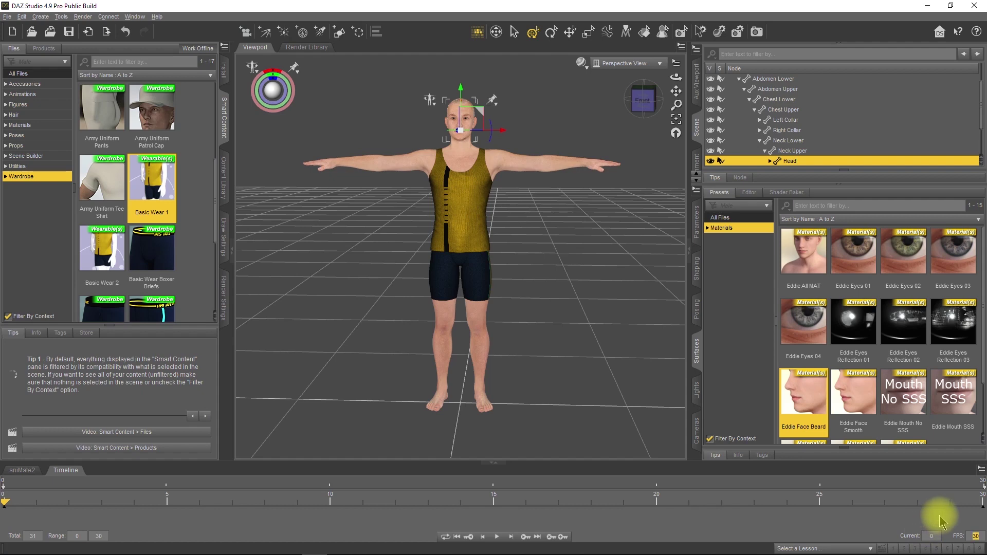
pyautogui.write('1')
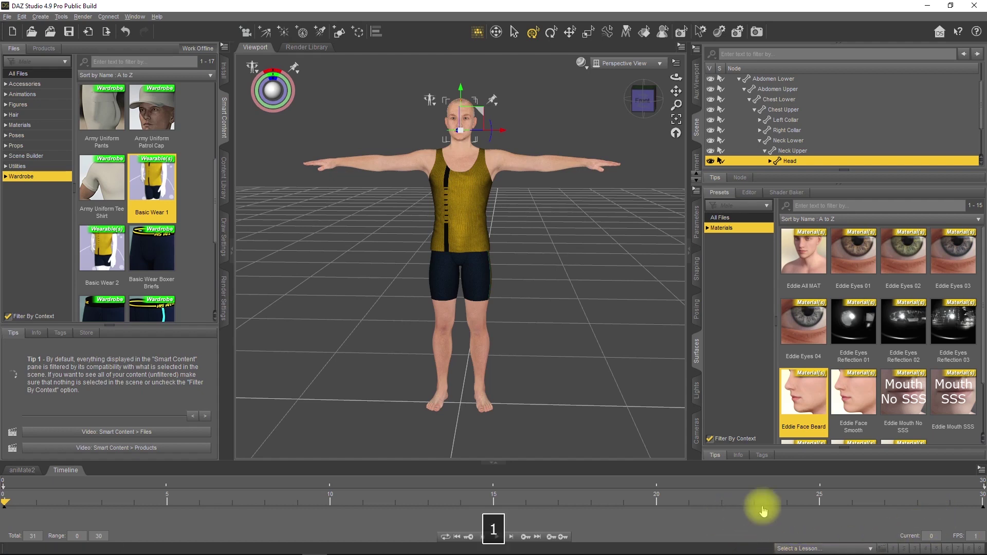
# Reapply Genesis3_Male_iCloneFaceKey to the head and accept extending the timeline to frame 81
pyautogui.moveTo(309, 547)
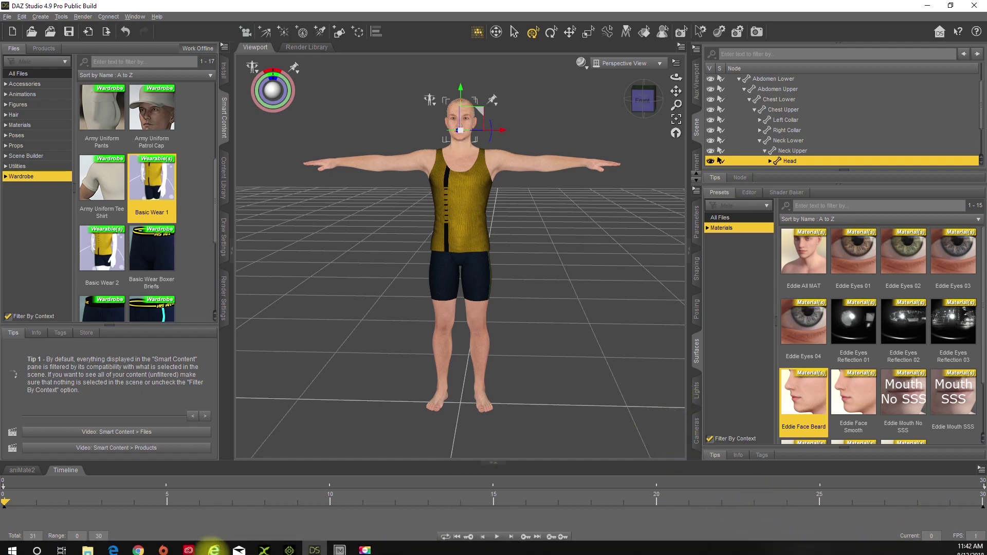
pyautogui.moveTo(89, 546)
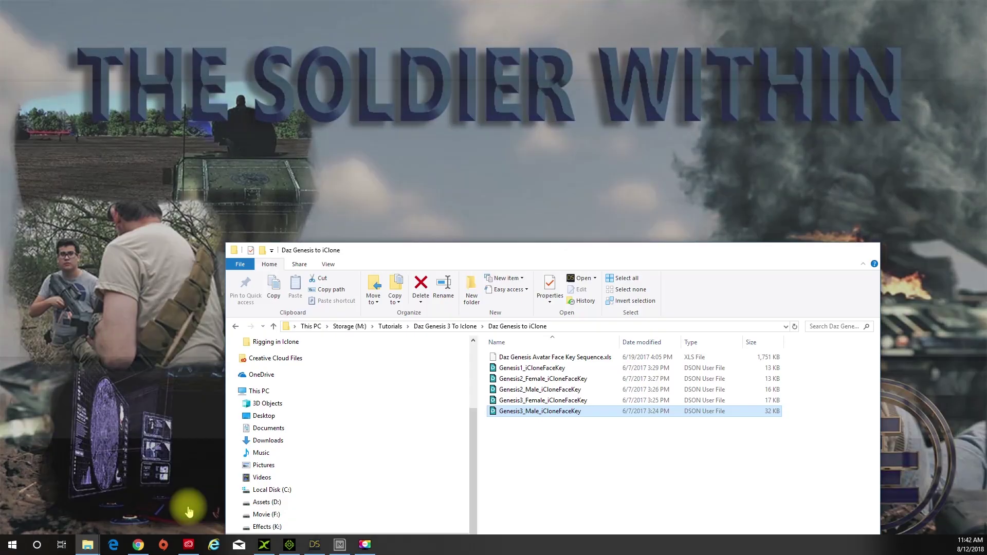
pyautogui.click(187, 505)
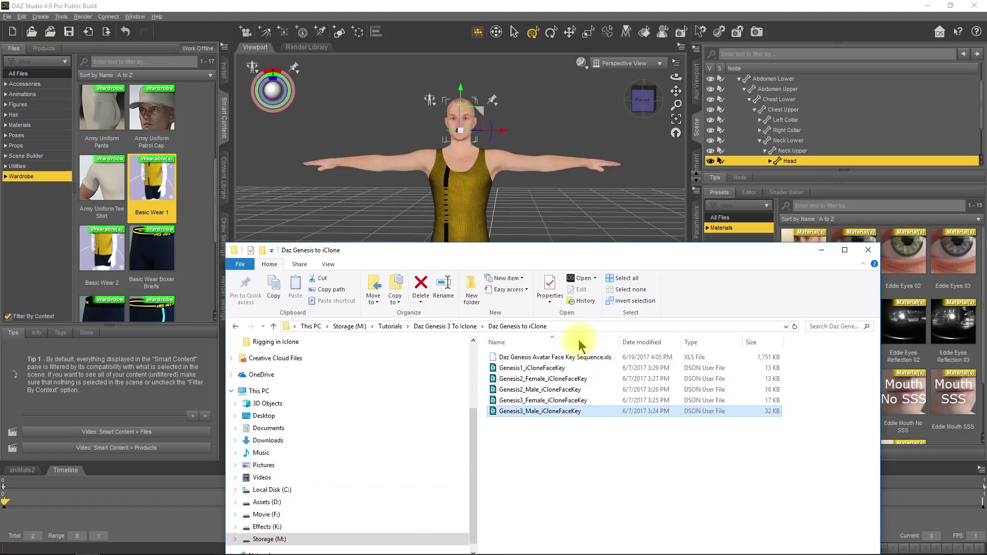
pyautogui.moveTo(502, 411); pyautogui.dragTo(529, 193)
pyautogui.moveTo(471, 129); pyautogui.dragTo(467, 127)
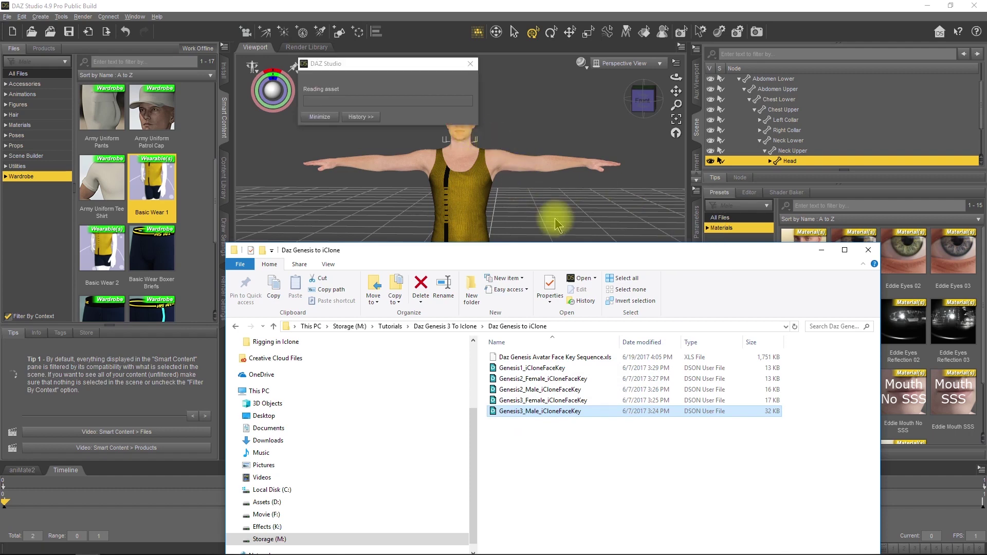
pyautogui.click(821, 251)
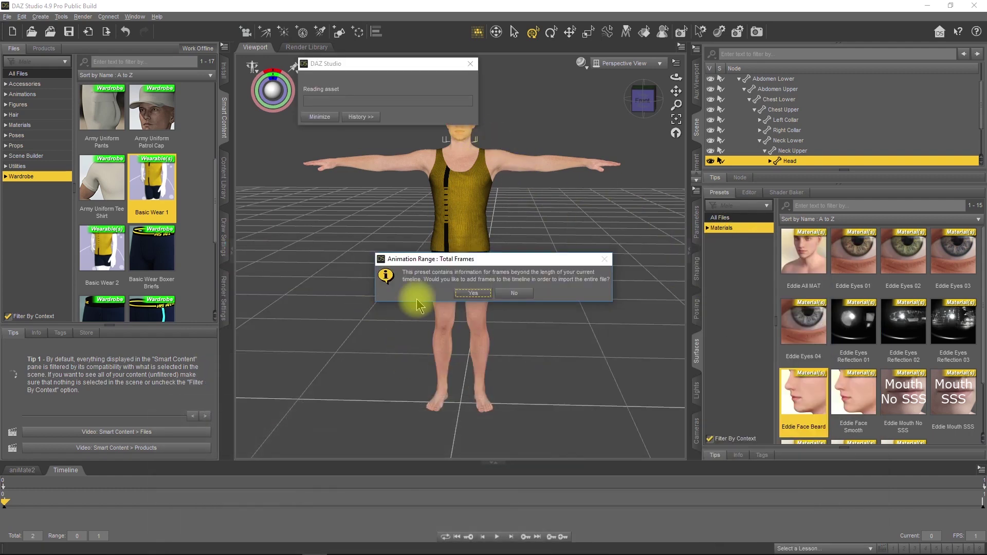
pyautogui.click(483, 294)
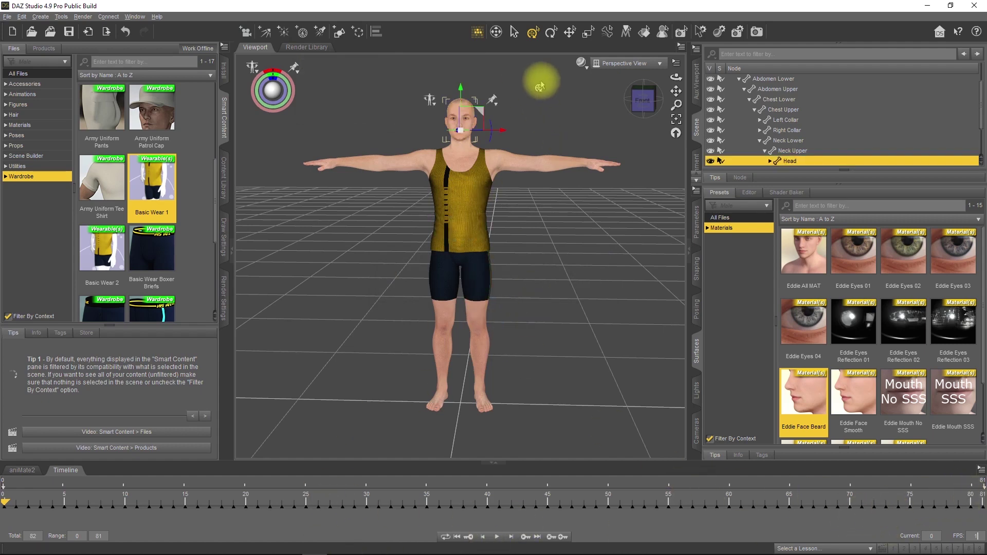
# Frame the head, select the whole Genesis 3 Male, and preview the expression at frame 41
pyautogui.scroll(2, 502, 119)
pyautogui.scroll(4, 502, 143)
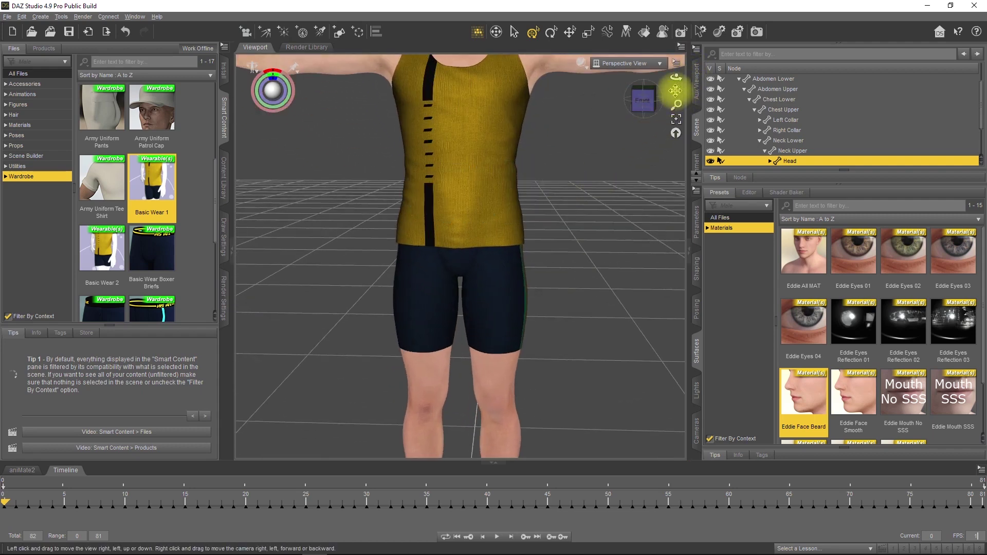
pyautogui.click(676, 119)
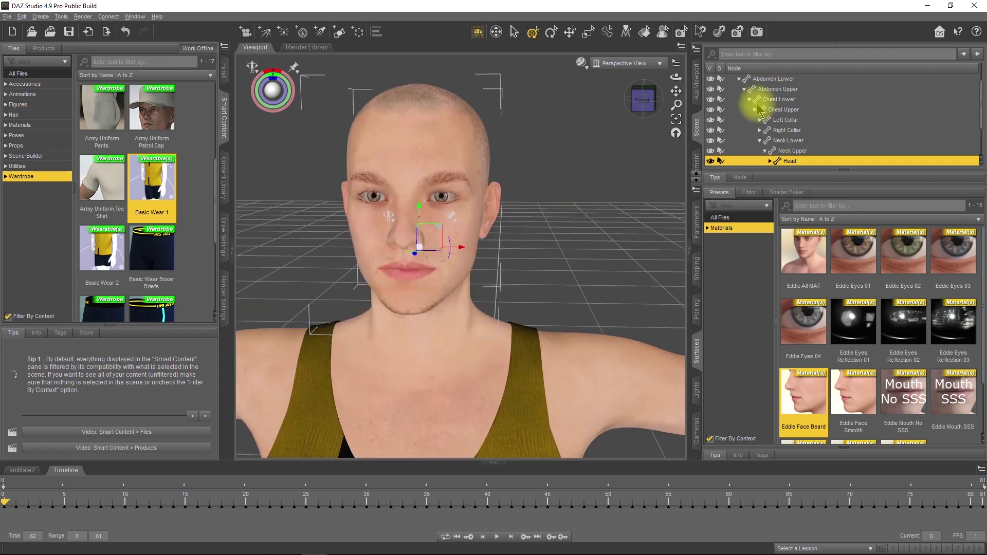
pyautogui.scroll(1, 760, 101)
pyautogui.click(756, 80)
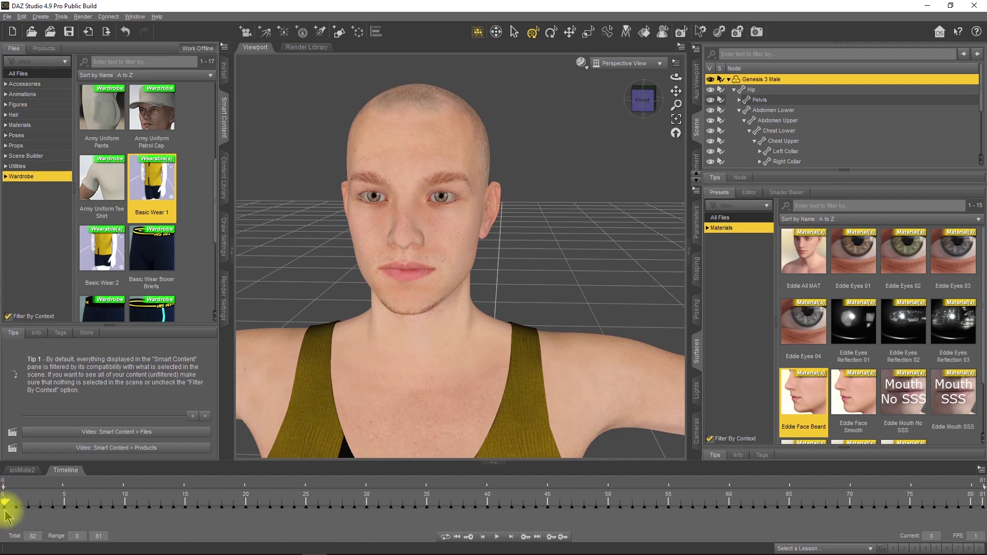
pyautogui.moveTo(5, 503); pyautogui.dragTo(11, 525)
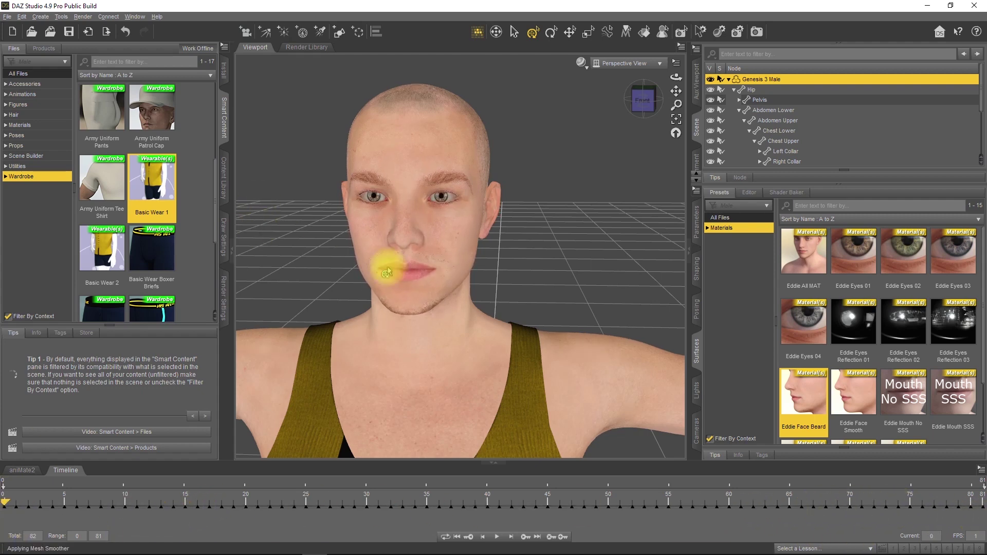
# Frame the full figure from head to feet and collapse the Genesis 3 Male bone hierarchy
pyautogui.scroll(-5, 494, 216)
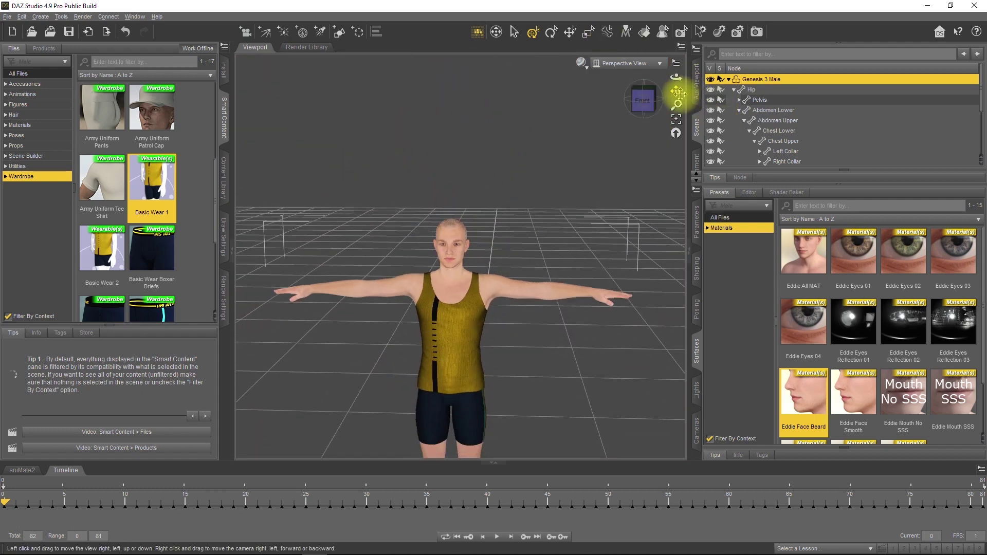
pyautogui.moveTo(677, 93); pyautogui.dragTo(428, 386)
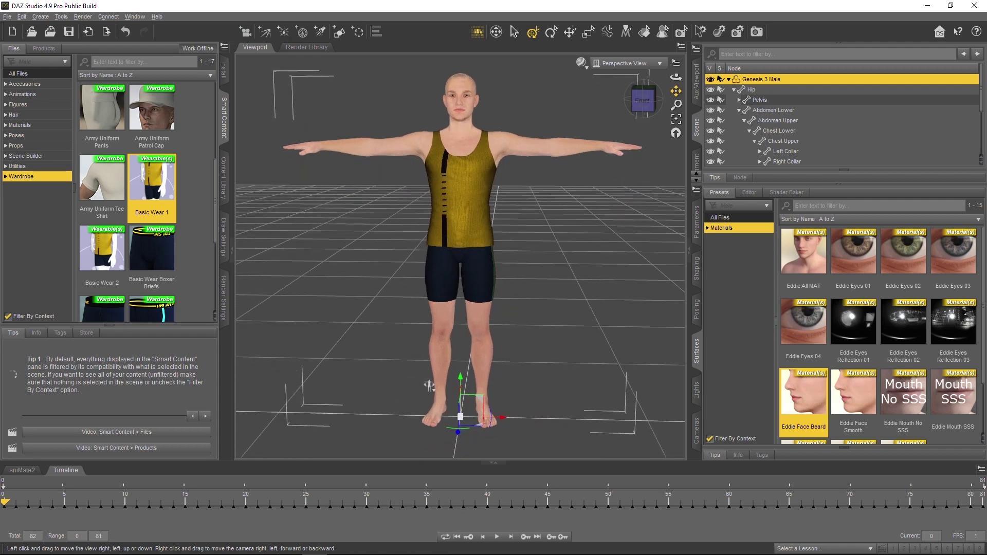
pyautogui.press('f')
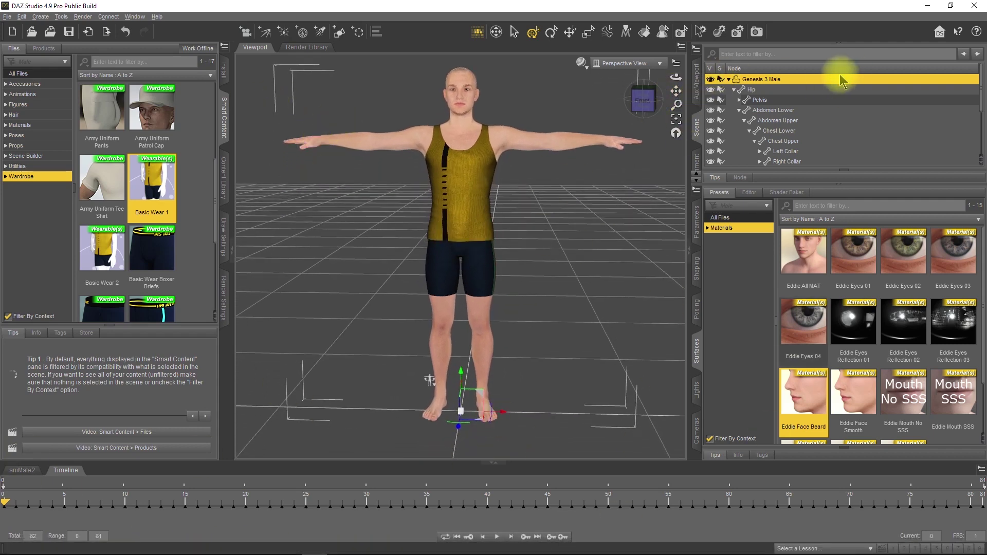
pyautogui.click(728, 80)
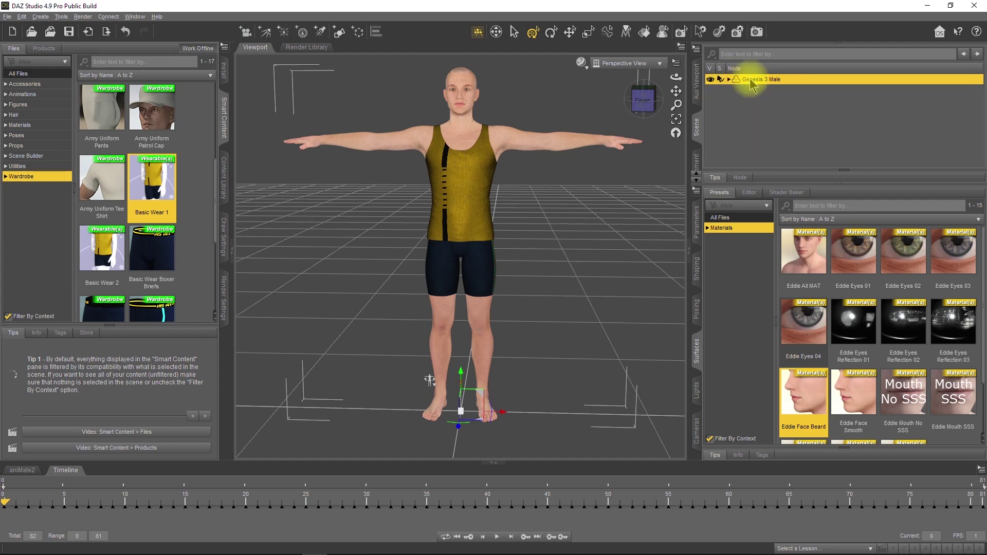
# Export the scene as an FBX named 'Daz Gen 3 Tut 1' via File > Export
pyautogui.click(8, 17)
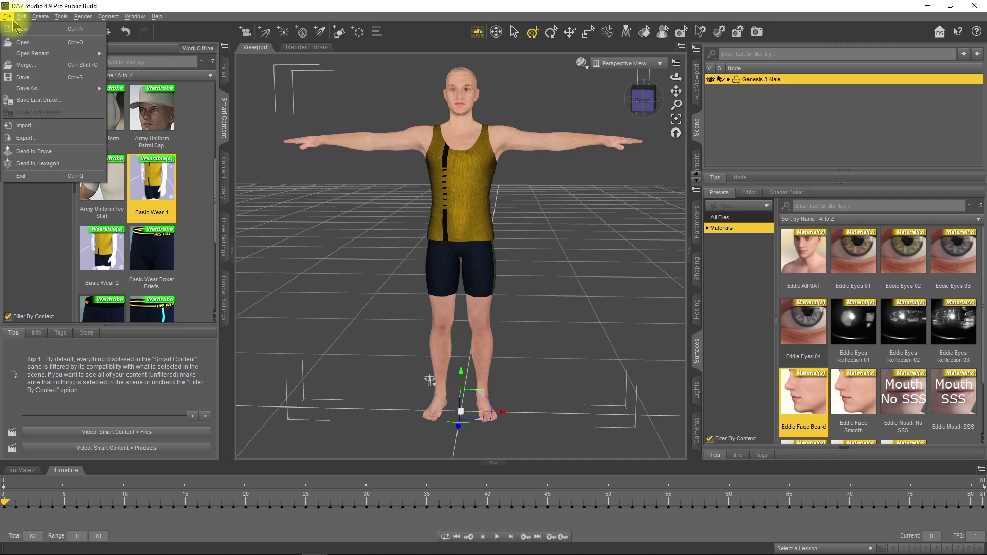
pyautogui.click(26, 139)
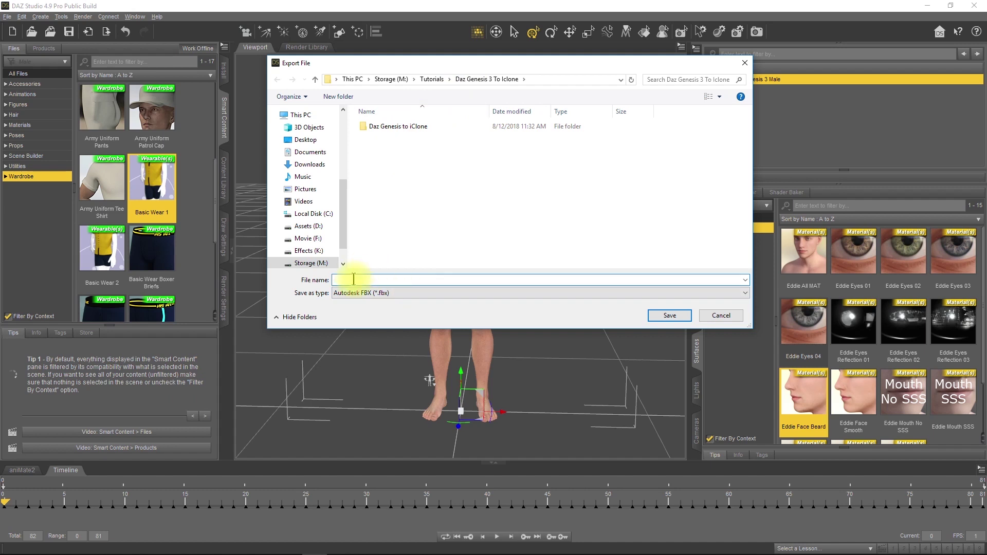
pyautogui.write('Daz Ge')
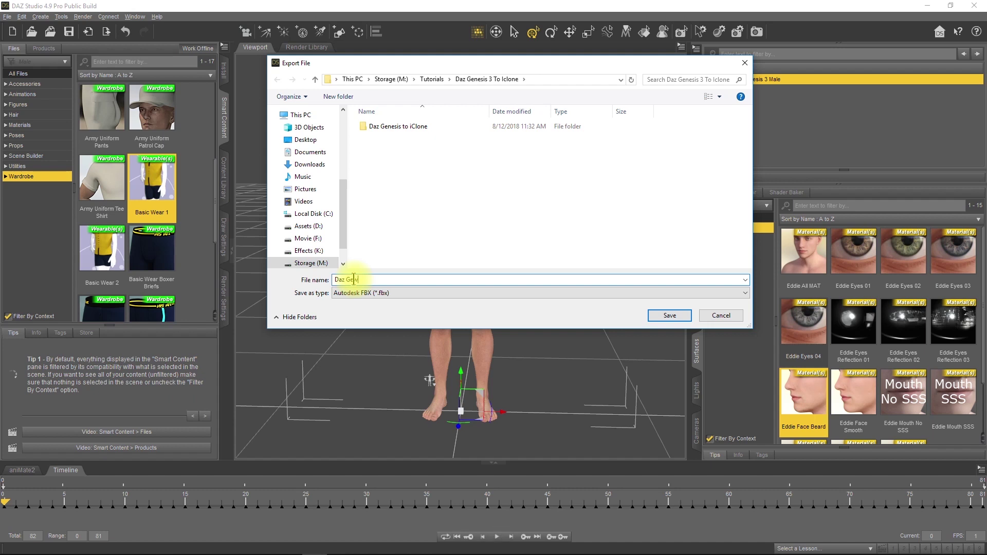
pyautogui.press('BackSpace')
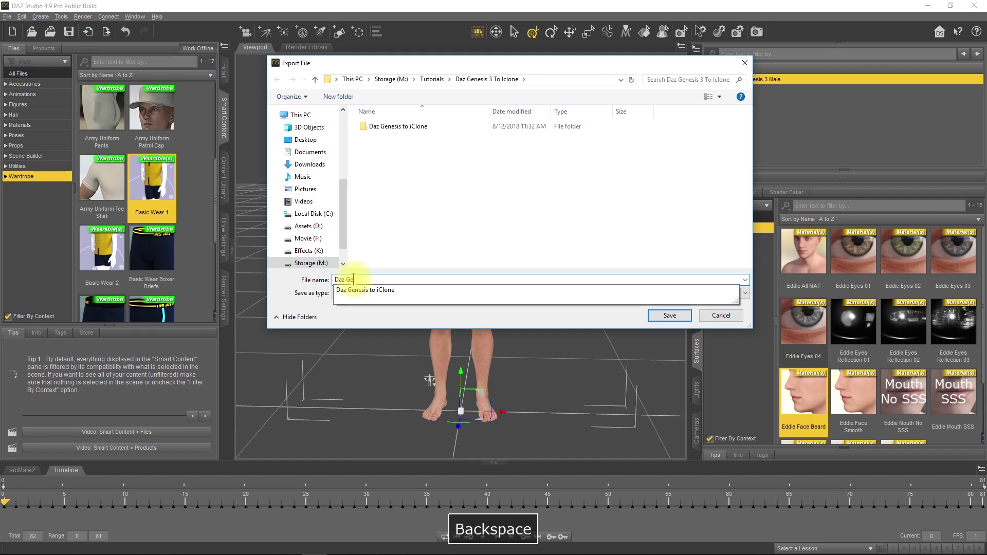
pyautogui.write('n 3')
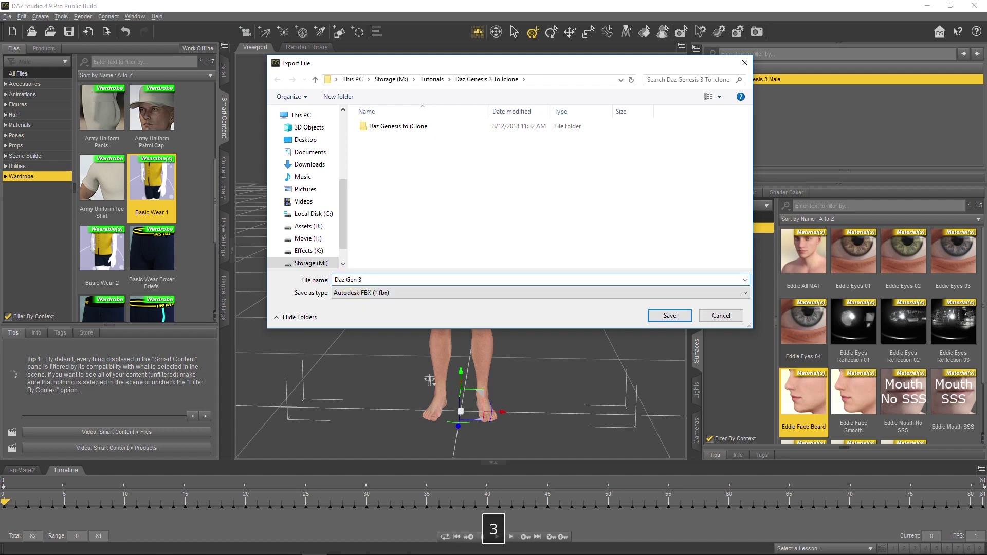
pyautogui.write(' Tut ')
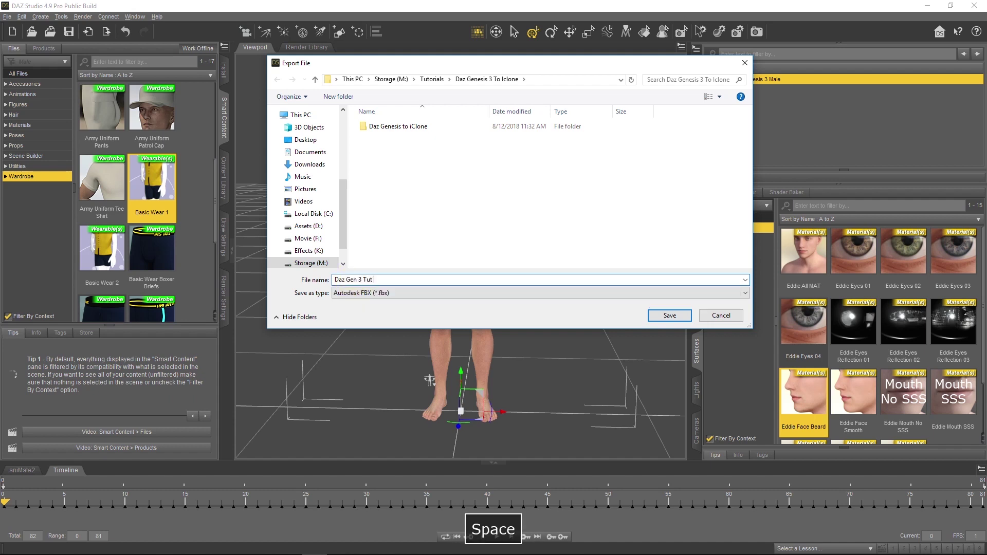
pyautogui.write('1')
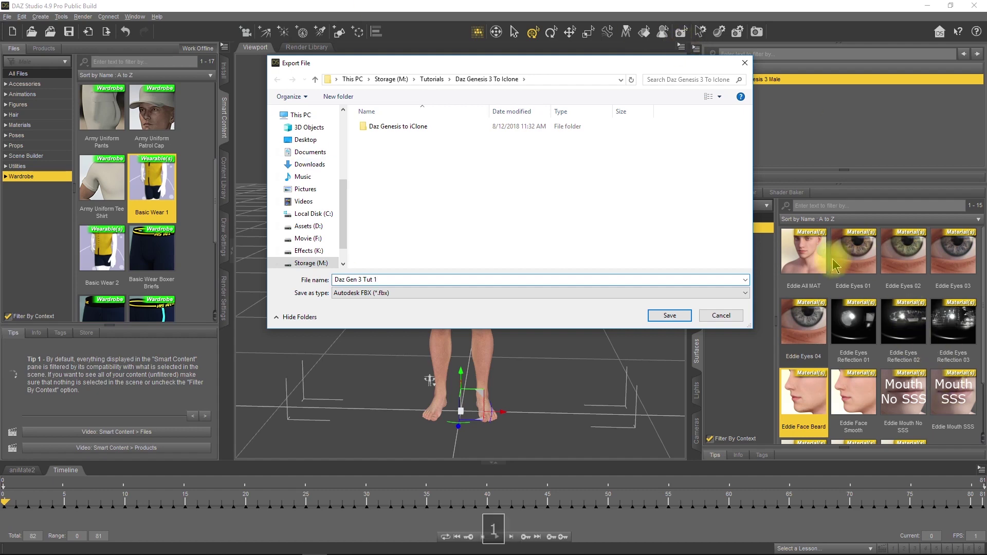
pyautogui.click(668, 315)
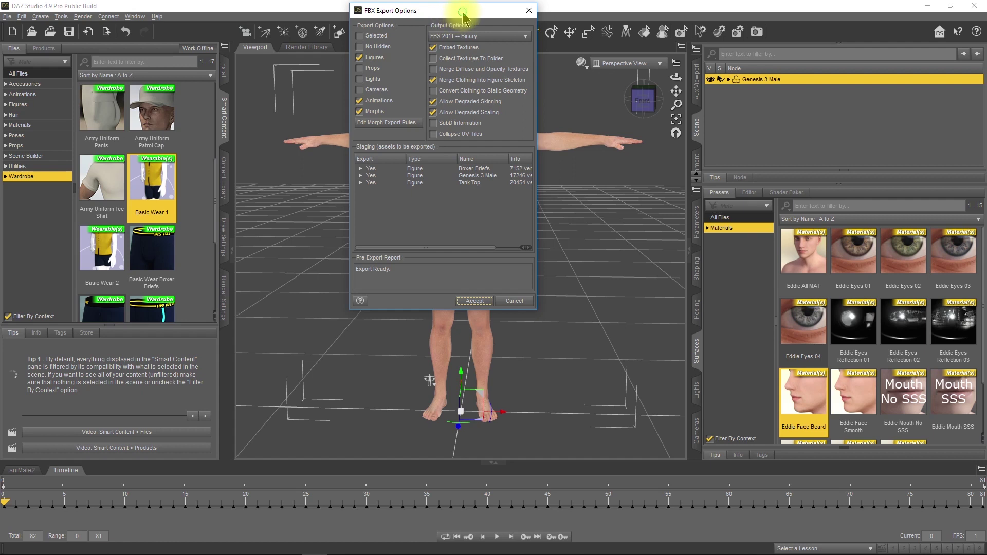
pyautogui.moveTo(463, 13); pyautogui.dragTo(492, 95)
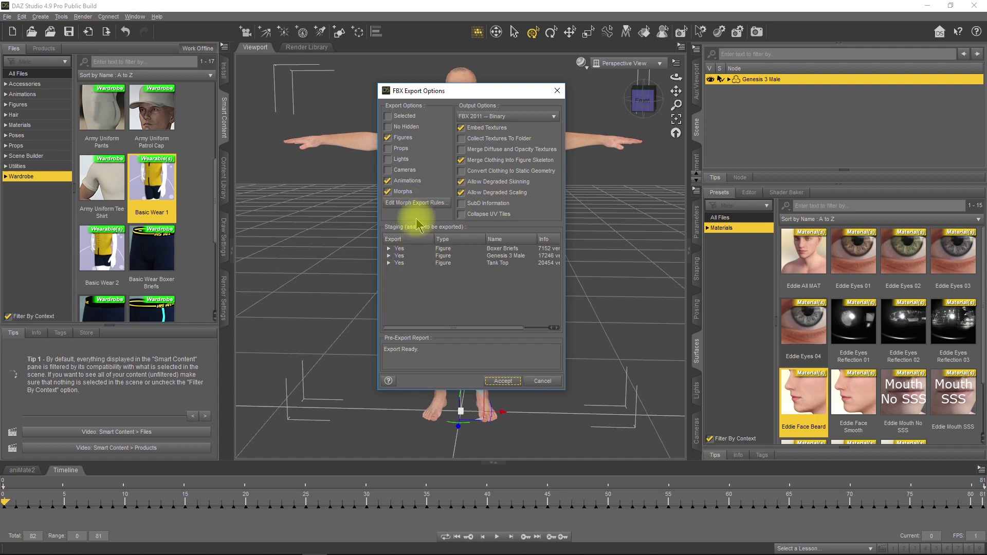
pyautogui.click(409, 203)
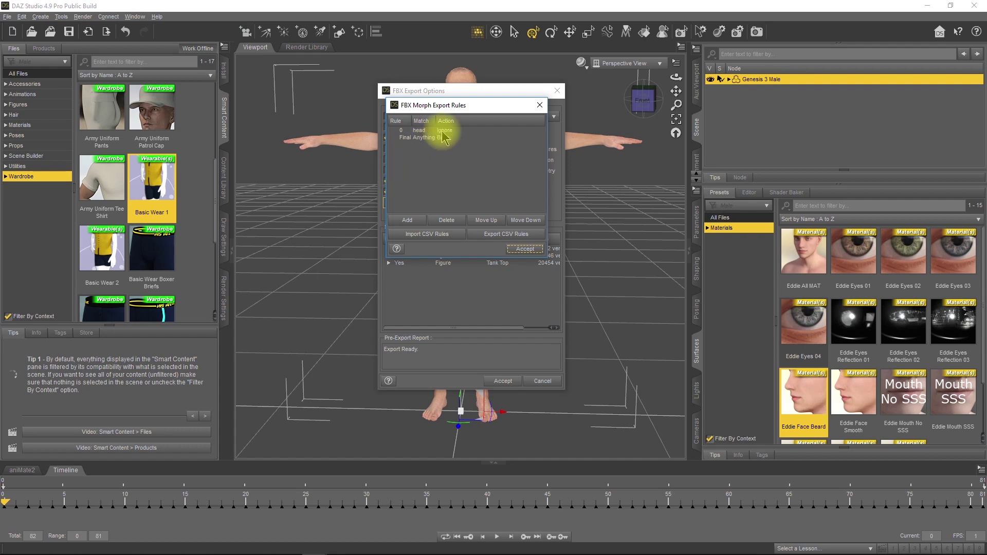
pyautogui.moveTo(511, 112); pyautogui.dragTo(450, 81)
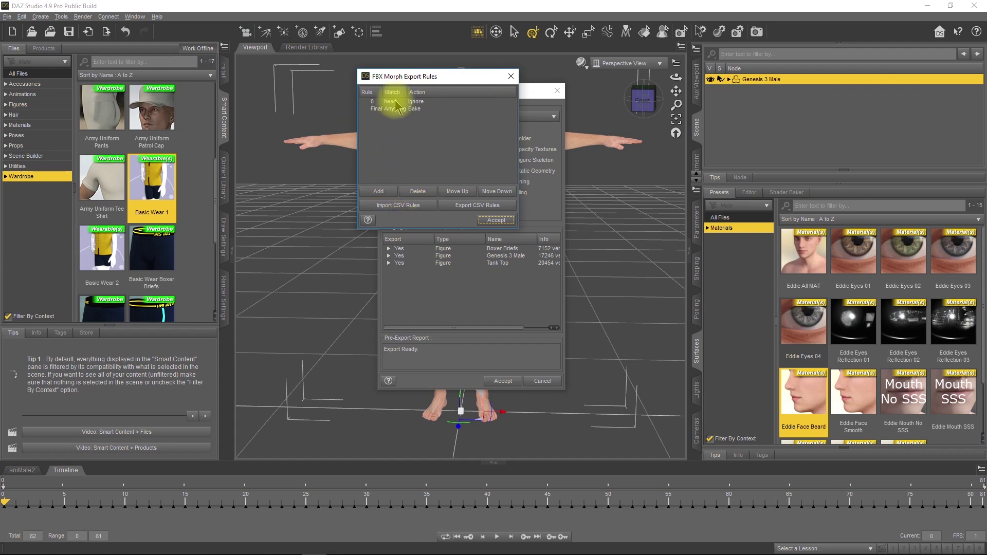
pyautogui.click(511, 77)
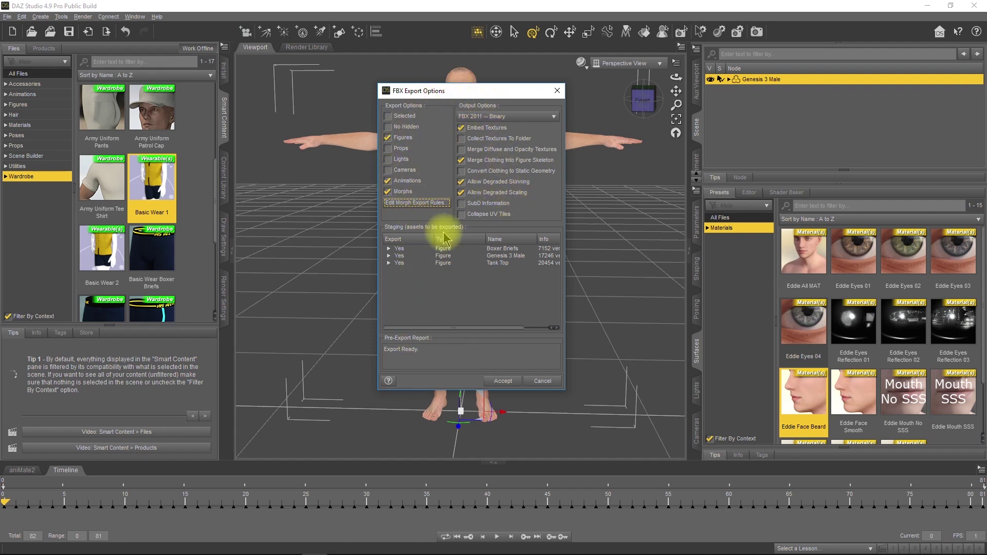
# Accept the FBX export options and let Daz Gen 3 Tut 1 export with animation and morphs
pyautogui.click(503, 382)
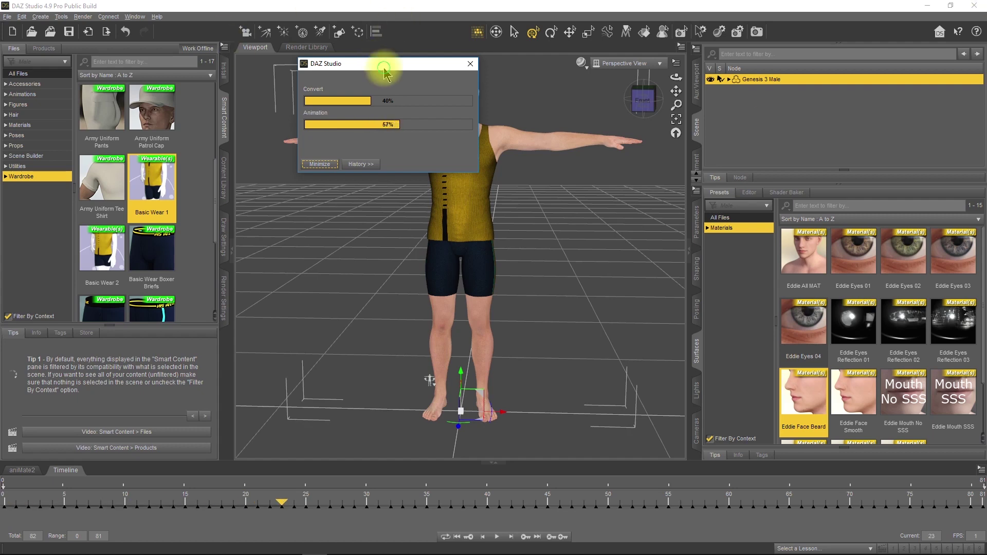
pyautogui.moveTo(385, 65); pyautogui.dragTo(524, 197)
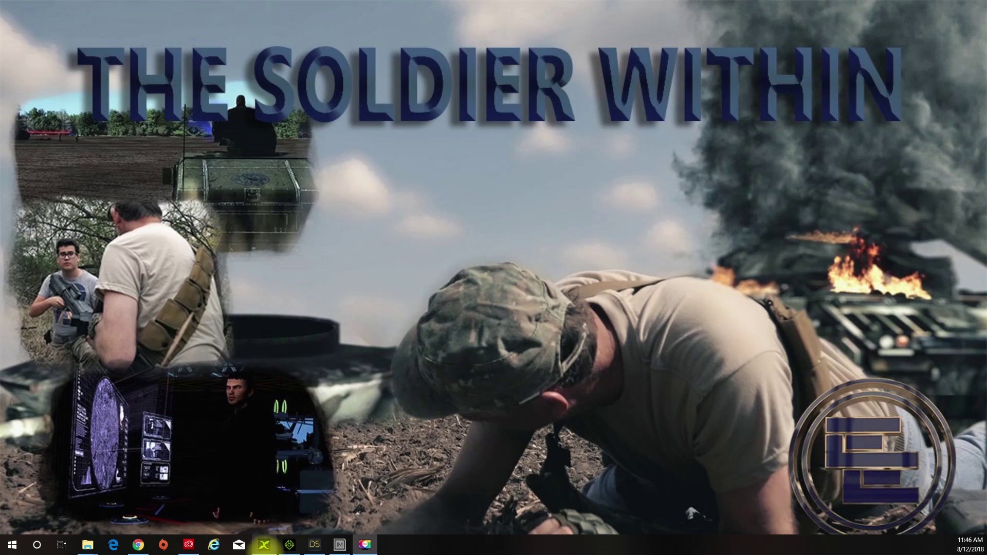
# Drag Daz Gen 3 Tut 1 FBX from the Daz Genesis 3 To Iclone folder into 3DXchange
pyautogui.click(269, 547)
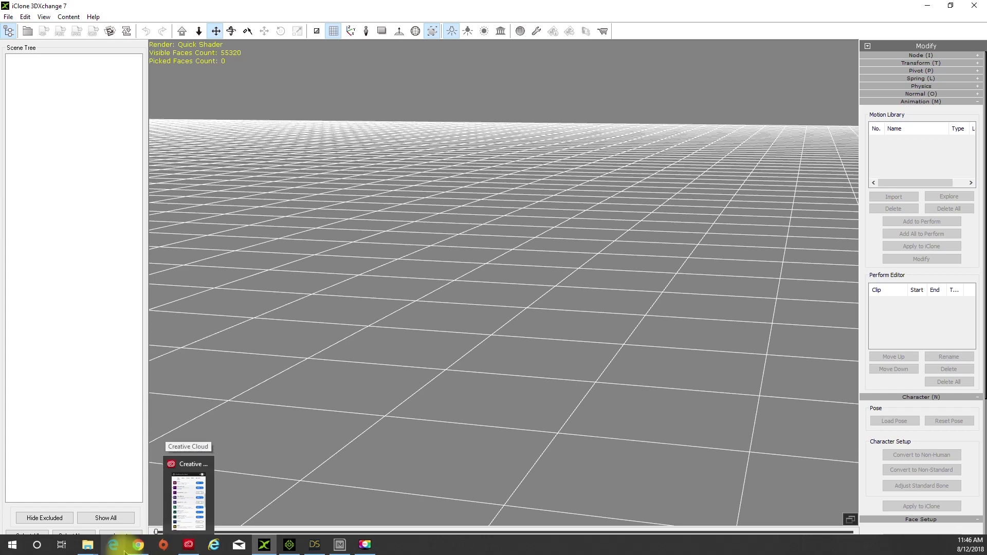
pyautogui.moveTo(91, 549)
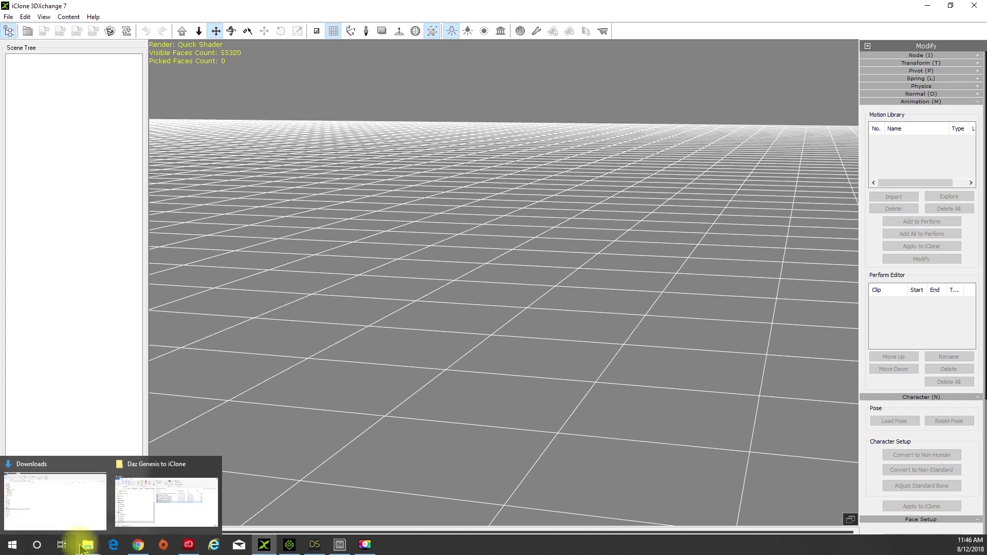
pyautogui.click(162, 510)
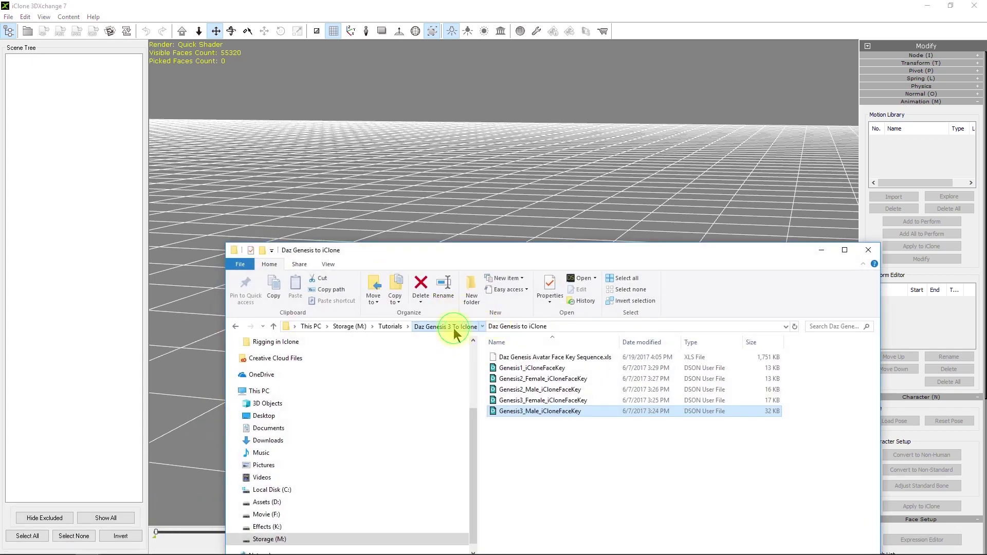
pyautogui.click(450, 327)
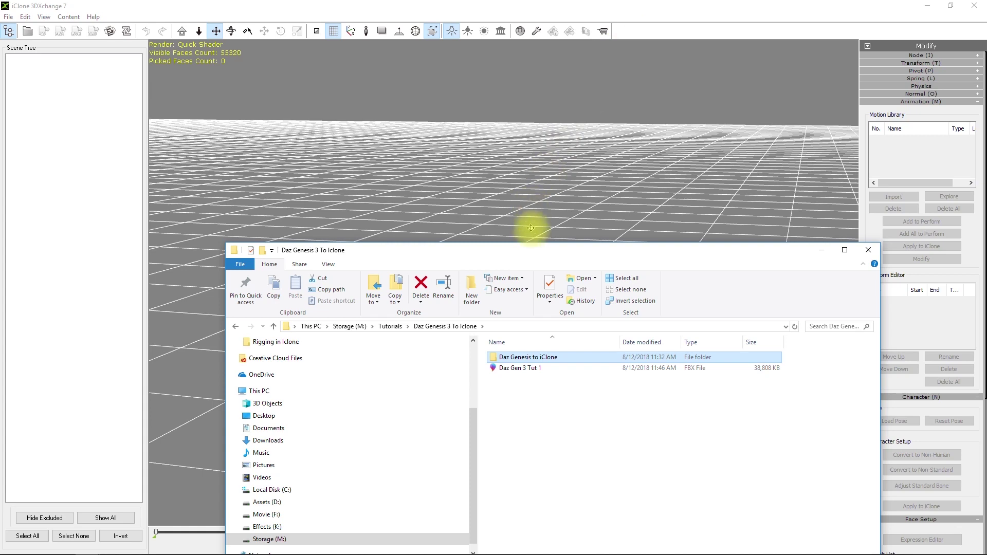
pyautogui.moveTo(541, 258); pyautogui.dragTo(676, 66)
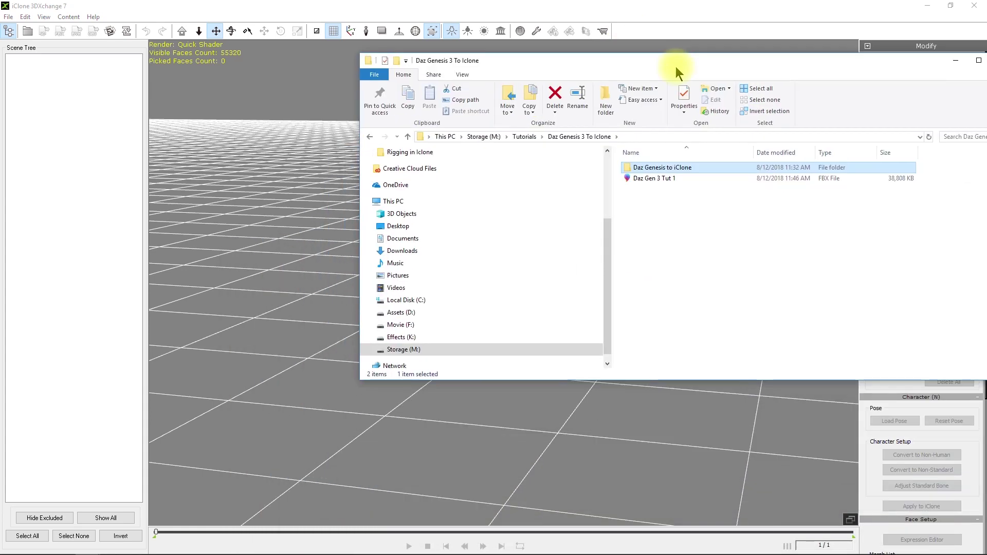
pyautogui.click(650, 177)
pyautogui.moveTo(645, 180); pyautogui.dragTo(277, 186)
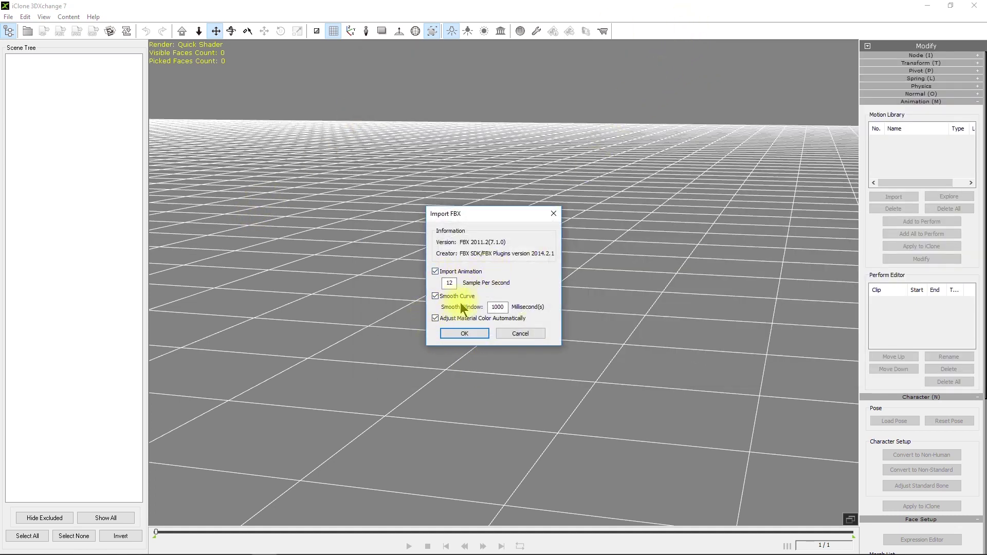
# Import the FBX with animation, auto-convert to a non-standard character, and use iClone-optimized materials
pyautogui.click(464, 333)
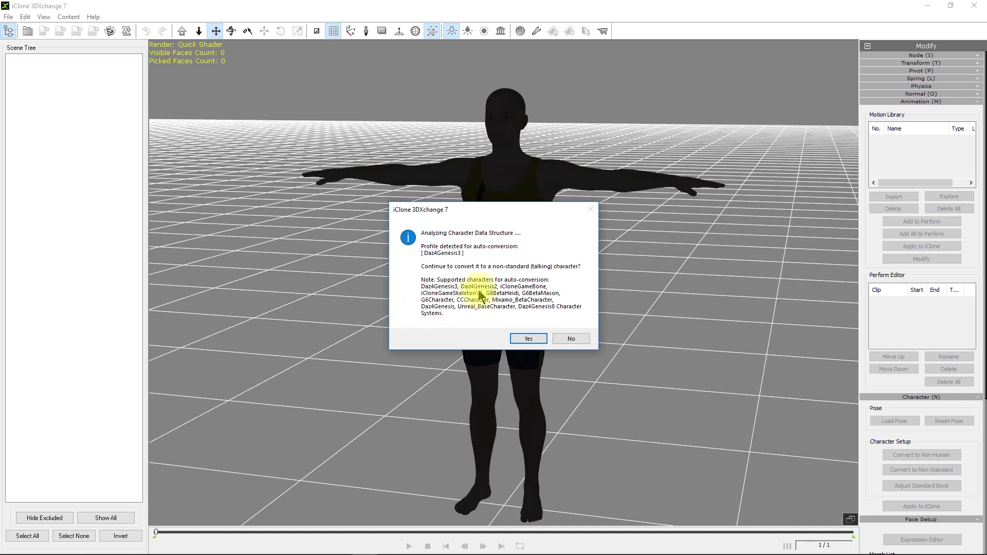
pyautogui.click(517, 340)
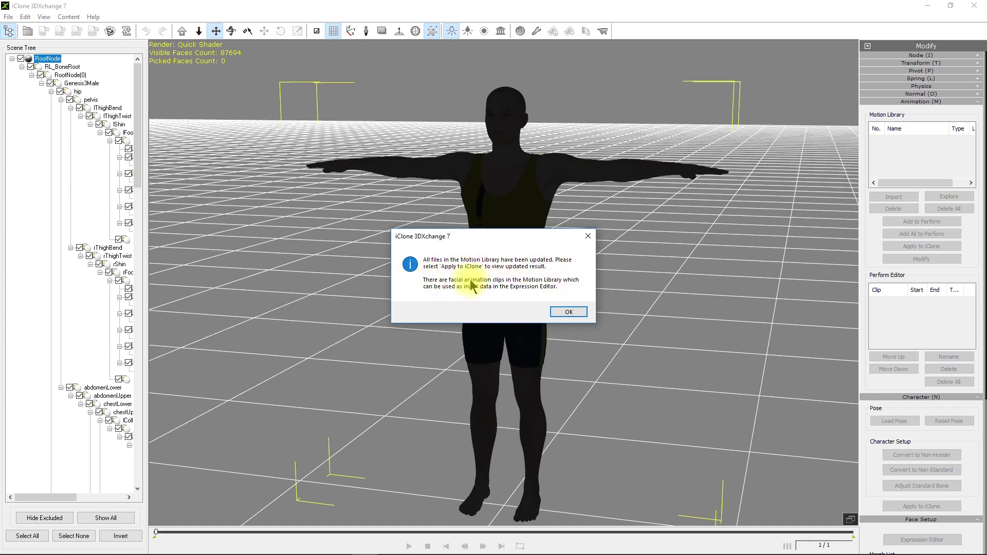
pyautogui.click(570, 310)
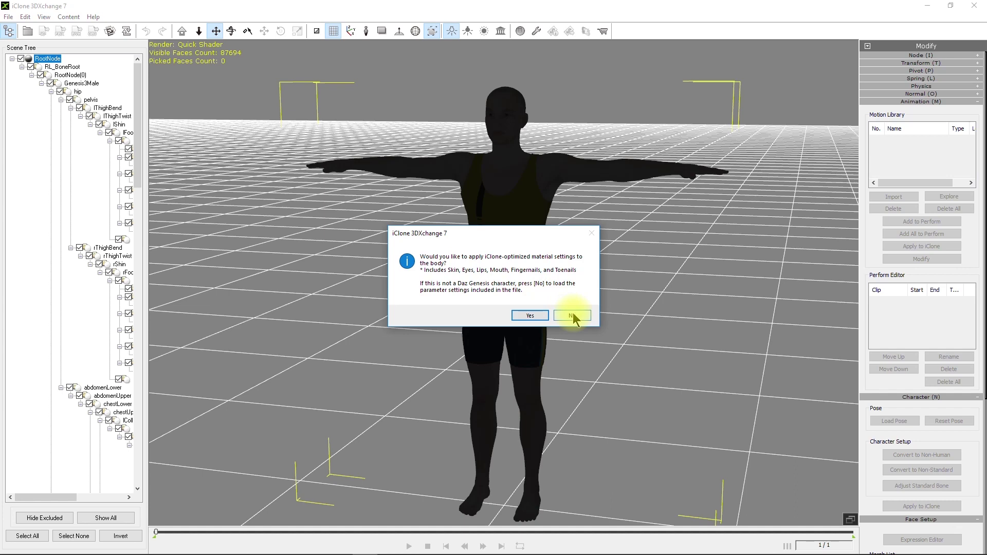
pyautogui.click(530, 317)
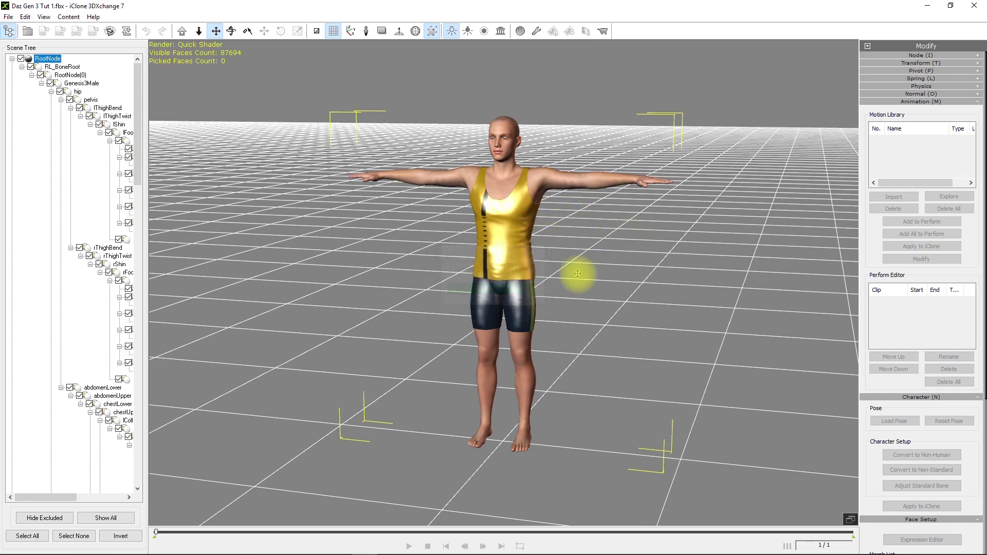
# Orbit around the textured character, then scroll the Modify panel to Face Setup and Morph List
pyautogui.moveTo(577, 275); pyautogui.dragTo(652, 267, button='right')
pyautogui.scroll(5, 614, 282)
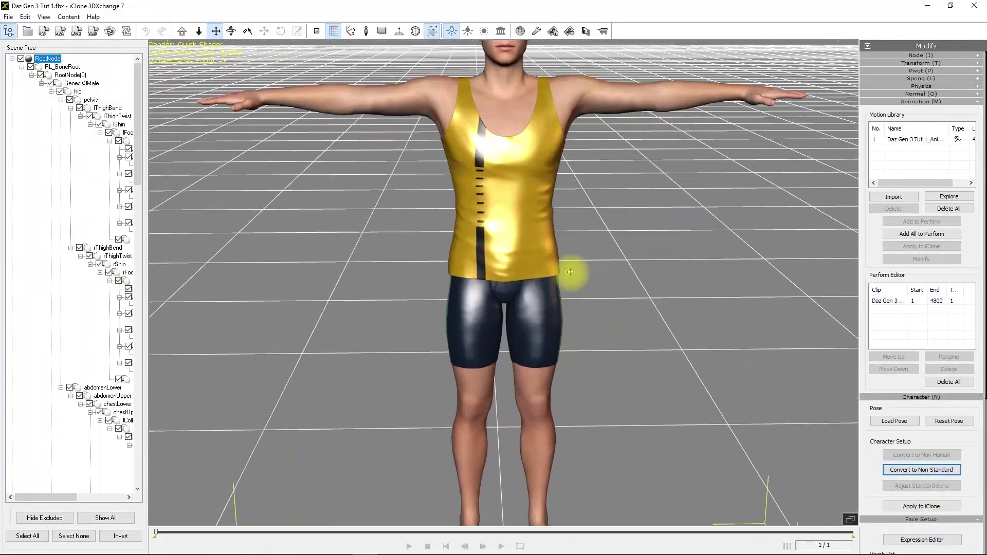
pyautogui.scroll(-5, 569, 269)
pyautogui.moveTo(646, 260); pyautogui.dragTo(712, 5, button='right')
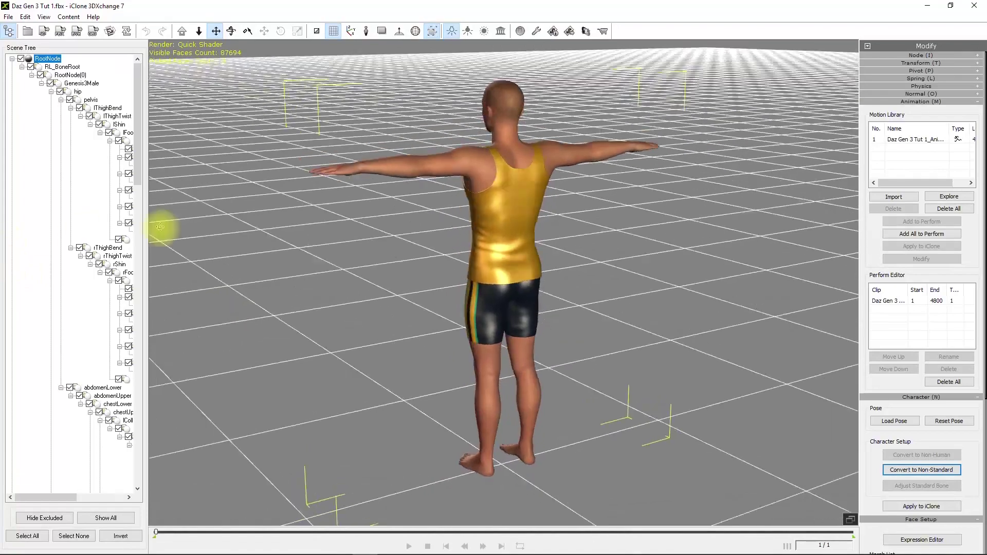
pyautogui.moveTo(704, 205); pyautogui.dragTo(563, 238, button='right')
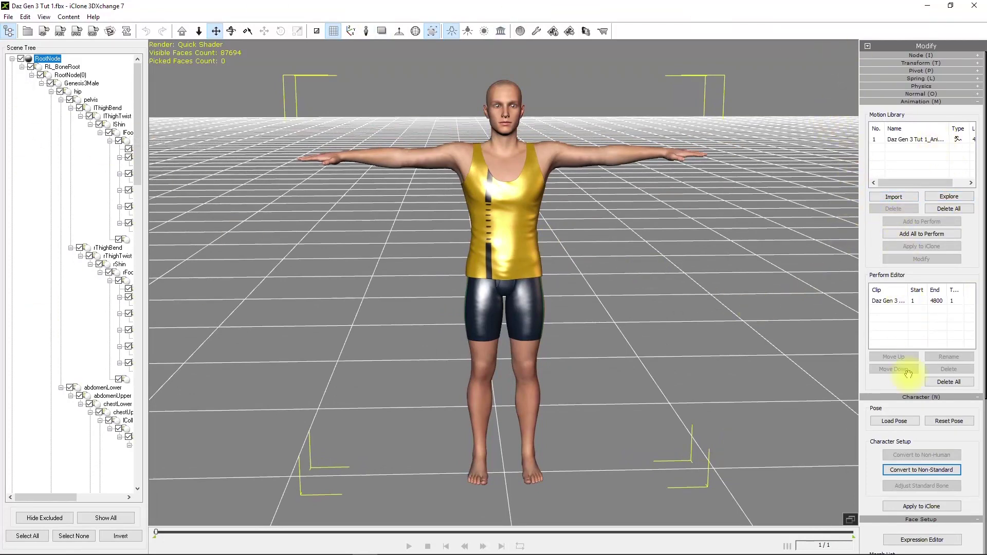
pyautogui.scroll(-3, 919, 463)
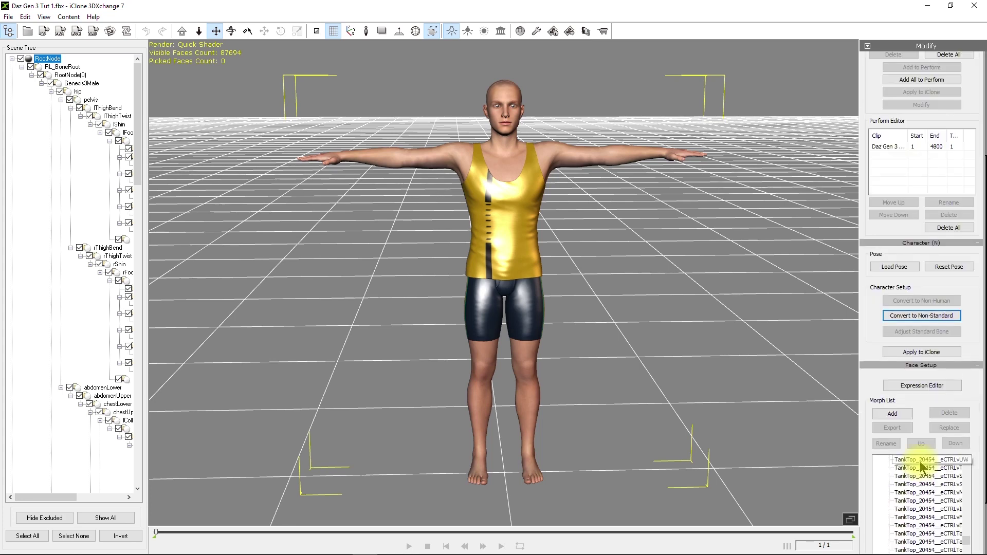
# Open the Expression Editor and preview the EE mouth and Upward, Downward, Rightward head poses
pyautogui.click(927, 392)
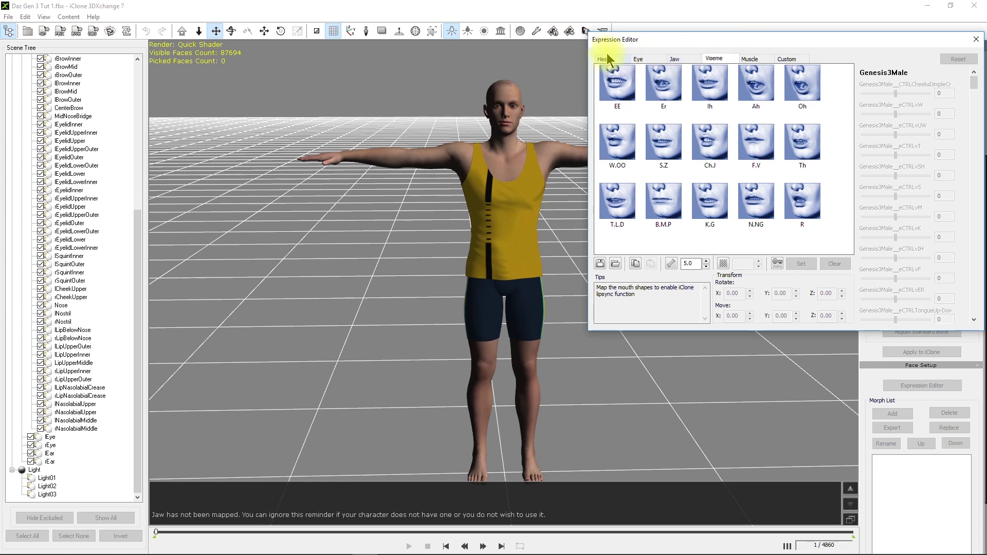
pyautogui.click(610, 74)
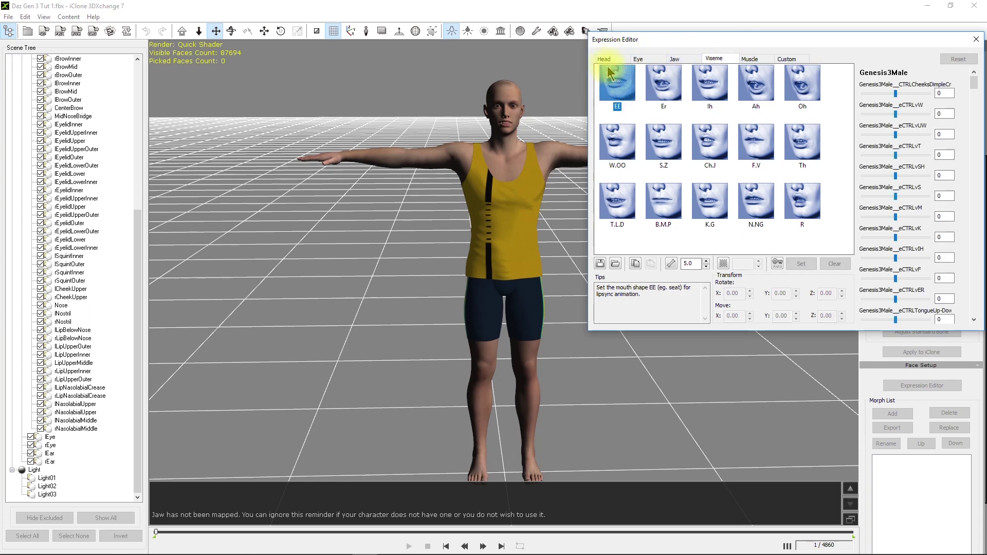
pyautogui.click(605, 59)
pyautogui.click(624, 110)
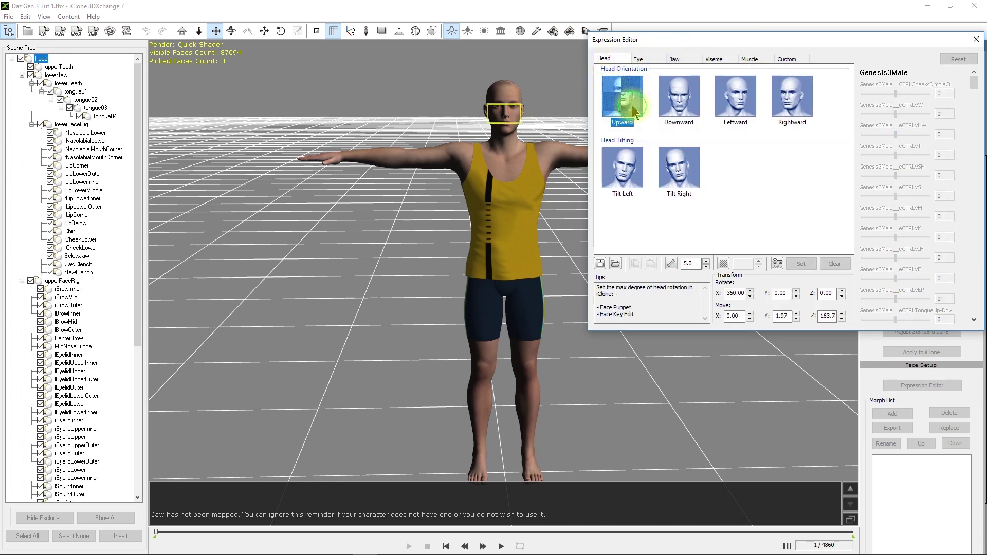
pyautogui.click(678, 98)
pyautogui.click(780, 98)
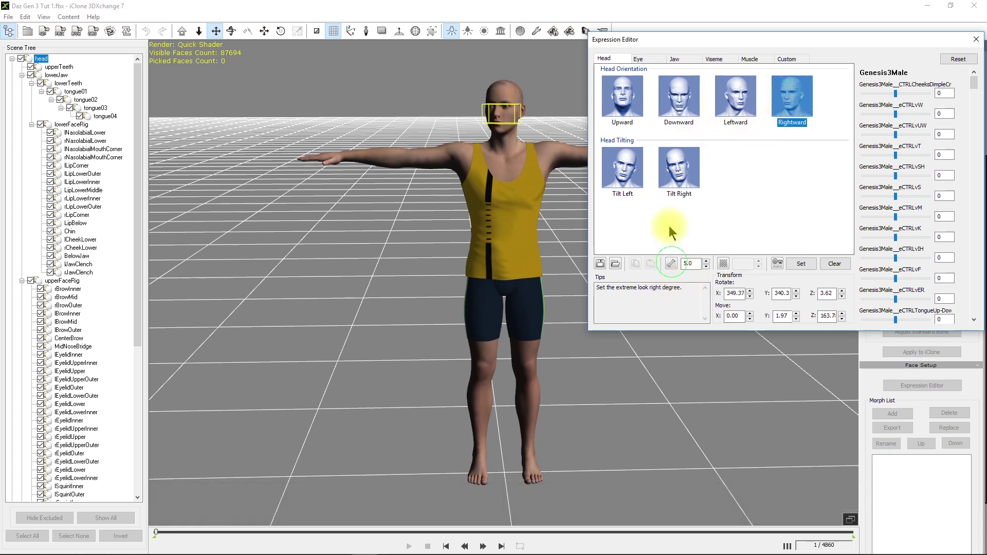
# On the Eye tab, frame the character's head and preview both eyes looking Leftward
pyautogui.click(639, 59)
pyautogui.scroll(2, 509, 107)
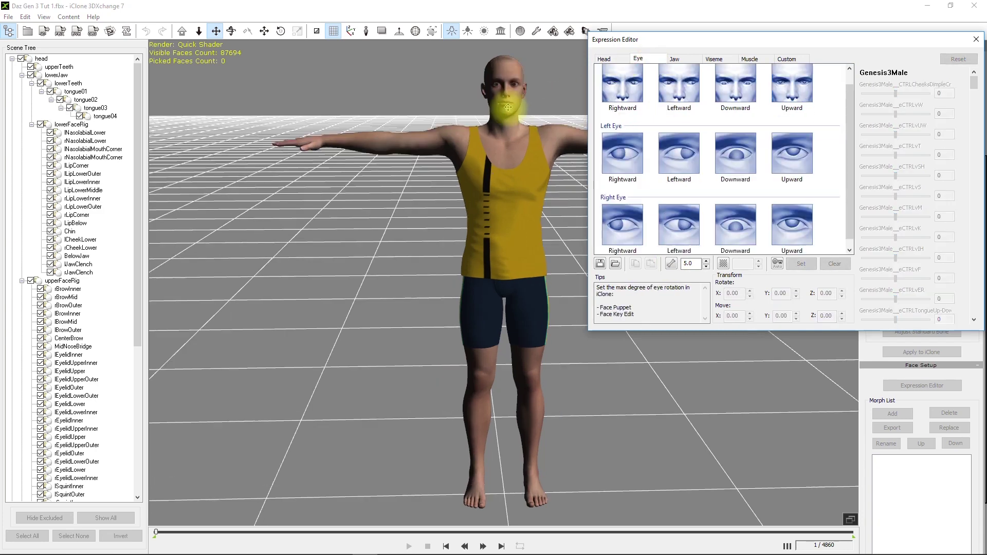
pyautogui.scroll(2, 509, 107)
pyautogui.moveTo(509, 107); pyautogui.dragTo(513, 282, button='middle')
pyautogui.scroll(3, 494, 296)
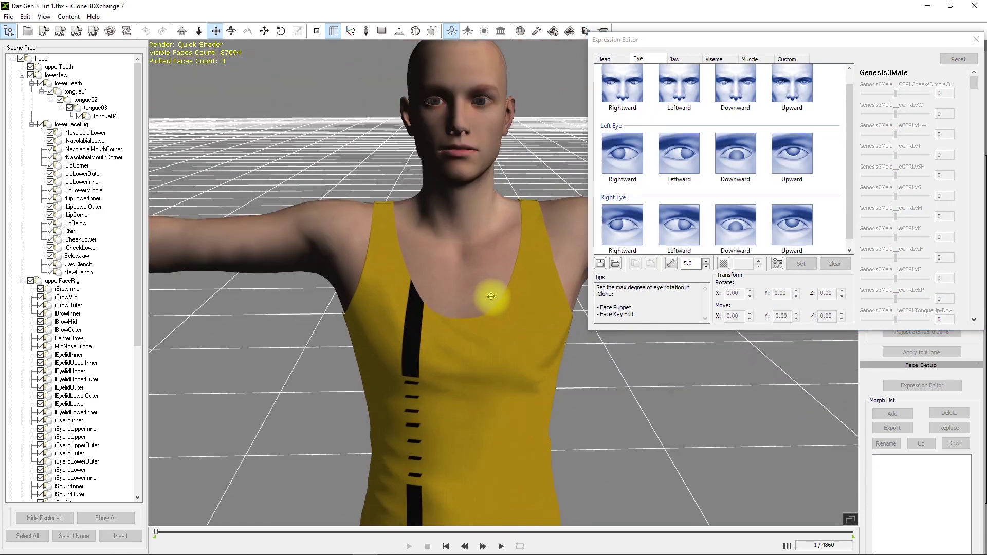
pyautogui.scroll(-5, 491, 297)
pyautogui.click(676, 97)
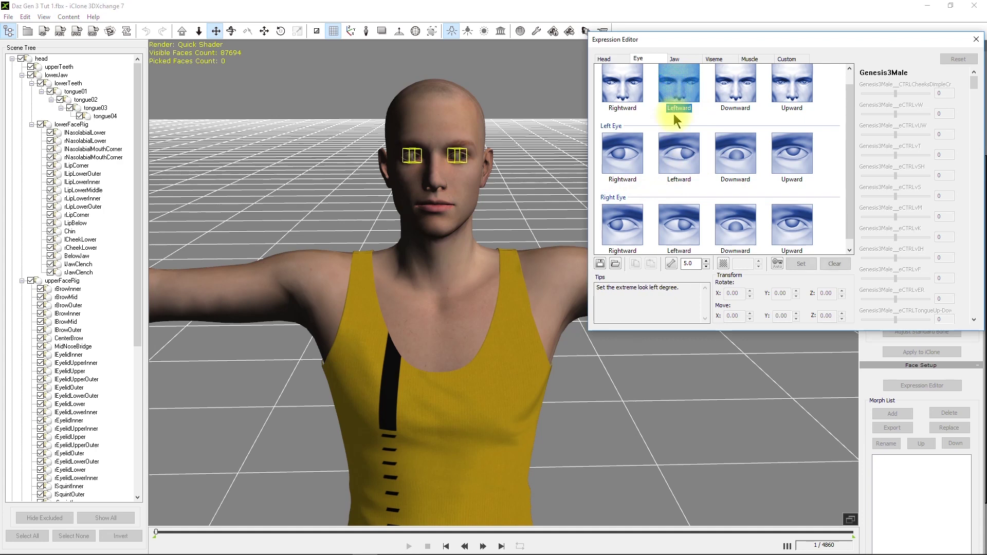
pyautogui.scroll(1, 679, 185)
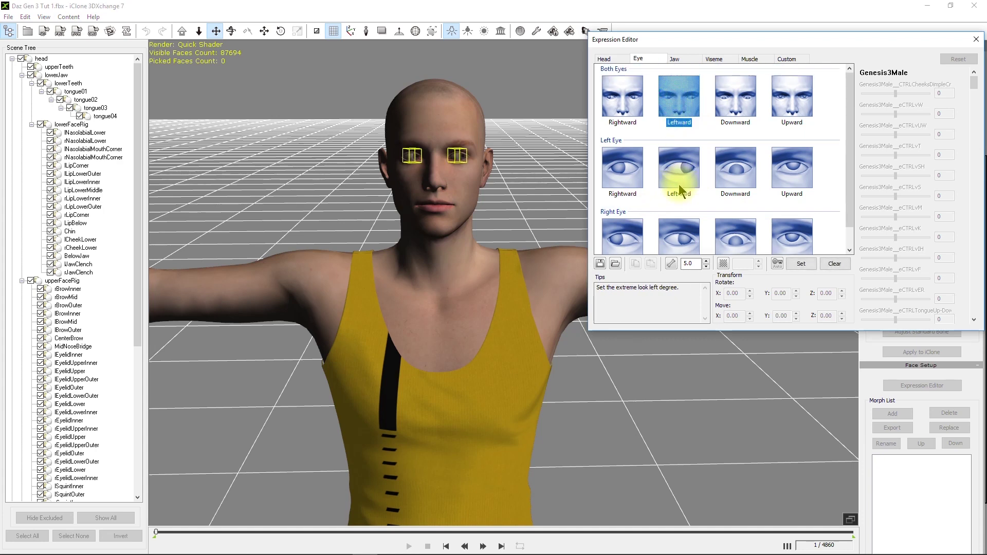
pyautogui.click(670, 267)
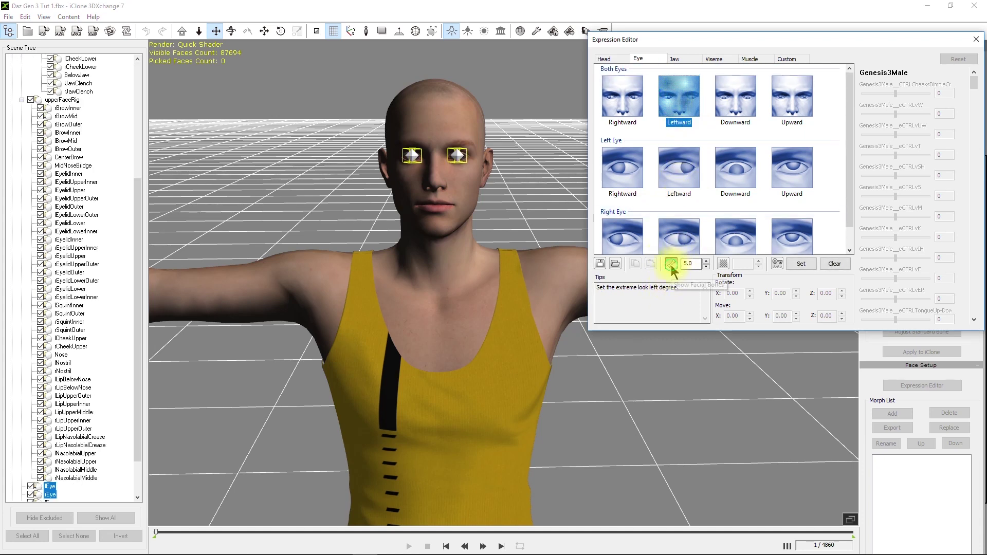
# Preview individual and combined eye poses: Leftward, Downward, Upward and Rightward
pyautogui.click(680, 234)
pyautogui.scroll(-1, 728, 187)
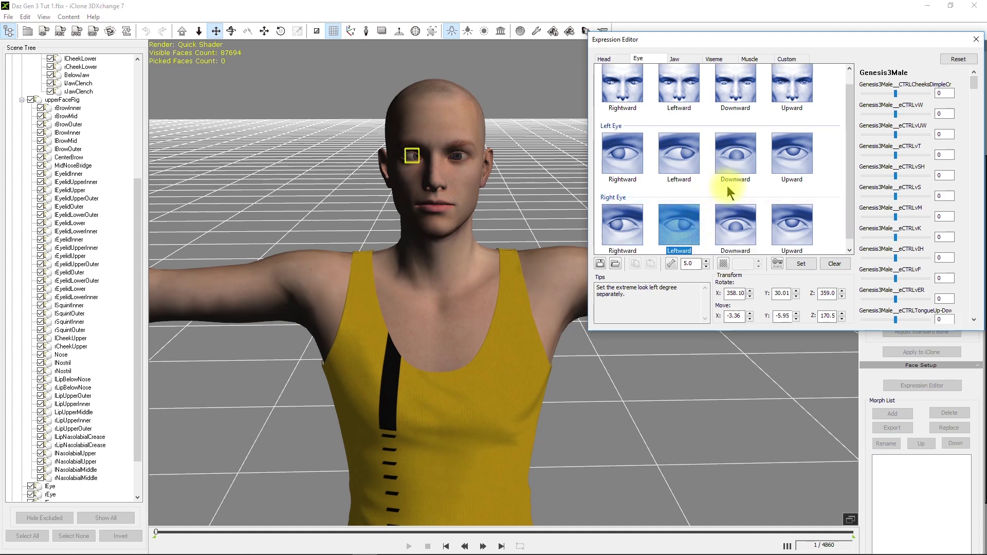
pyautogui.click(731, 157)
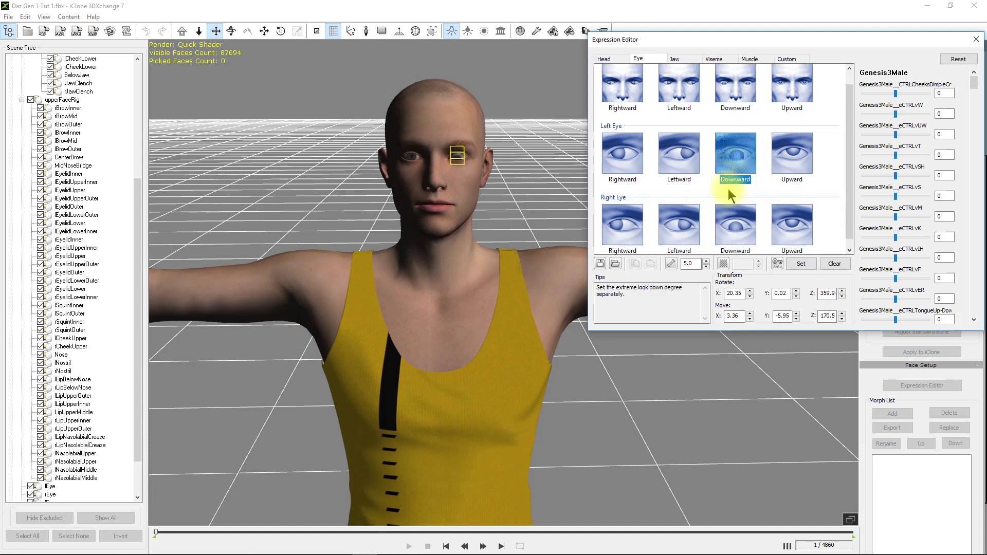
pyautogui.click(777, 234)
pyautogui.click(629, 92)
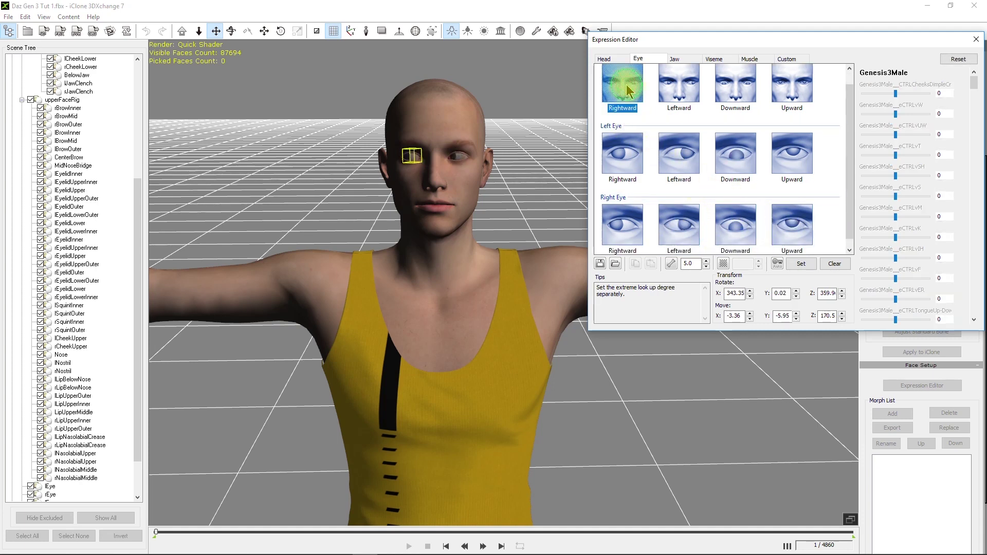
pyautogui.click(679, 114)
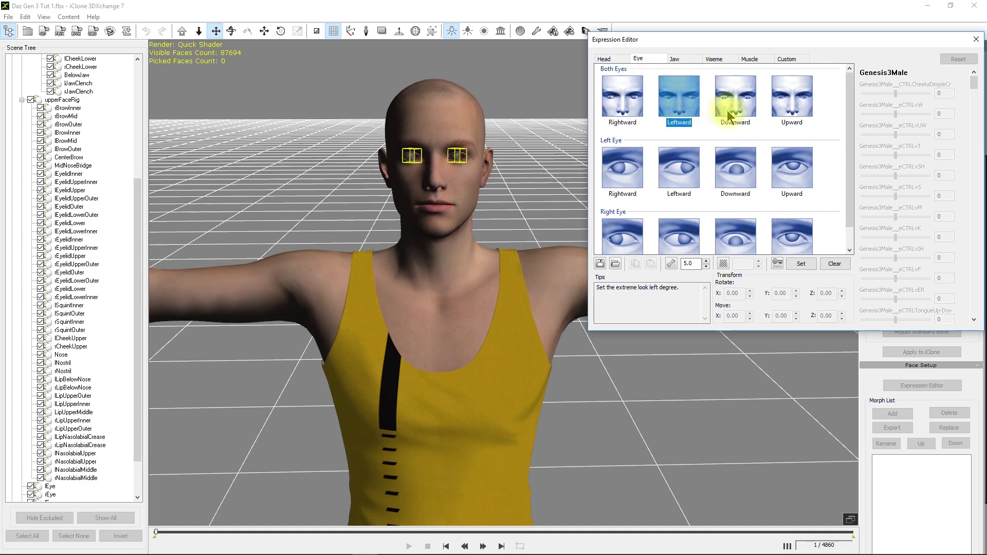
pyautogui.click(730, 121)
# Preview the jaw Leftward and Move Right poses on the Jaw tab
pyautogui.click(671, 60)
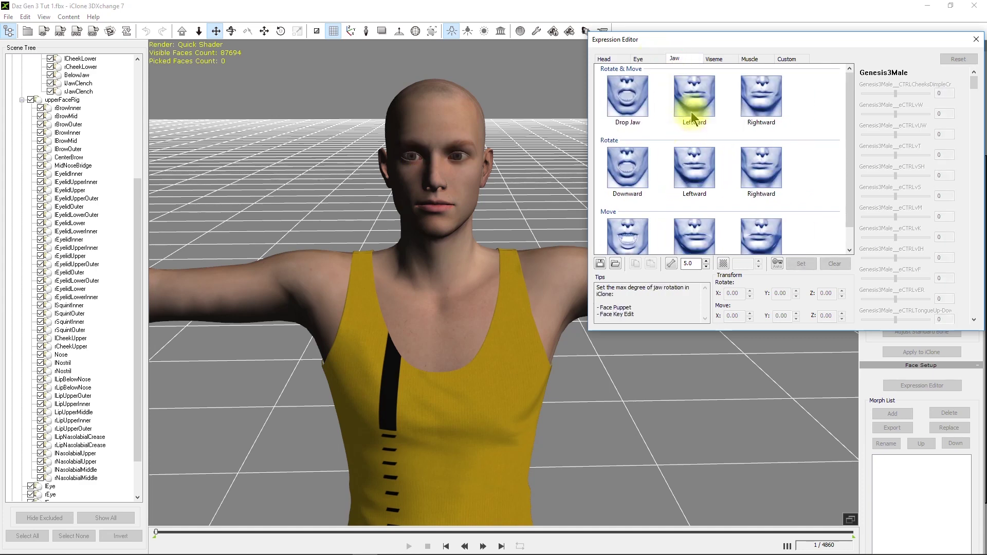
pyautogui.click(693, 117)
pyautogui.click(758, 226)
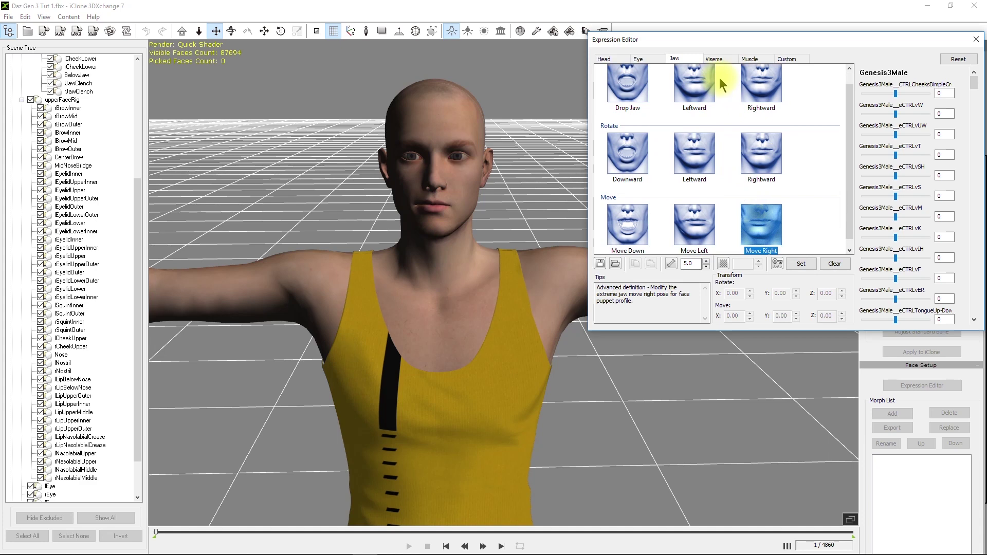
# Preview the Ih, K.G and R viseme mouth shapes
pyautogui.click(720, 61)
pyautogui.click(709, 87)
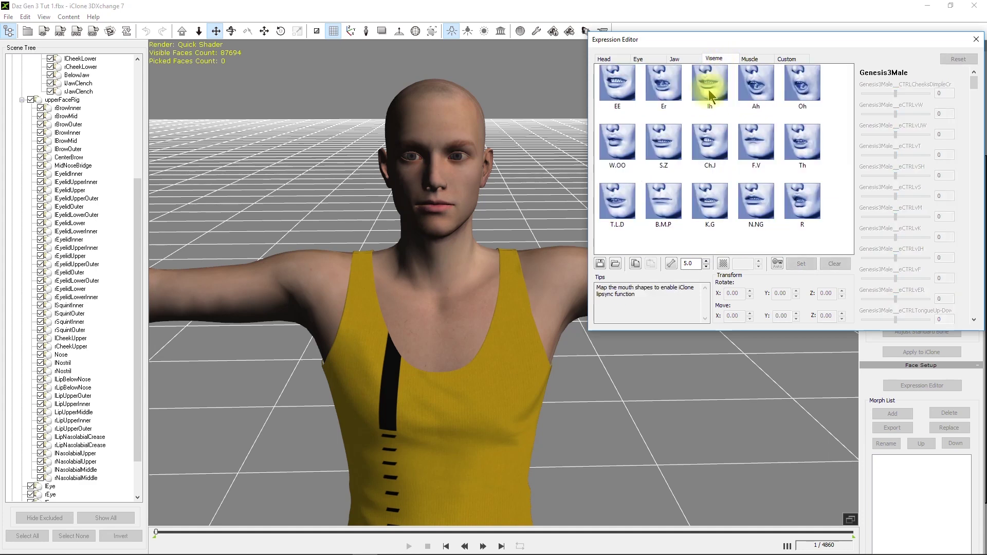
pyautogui.click(707, 191)
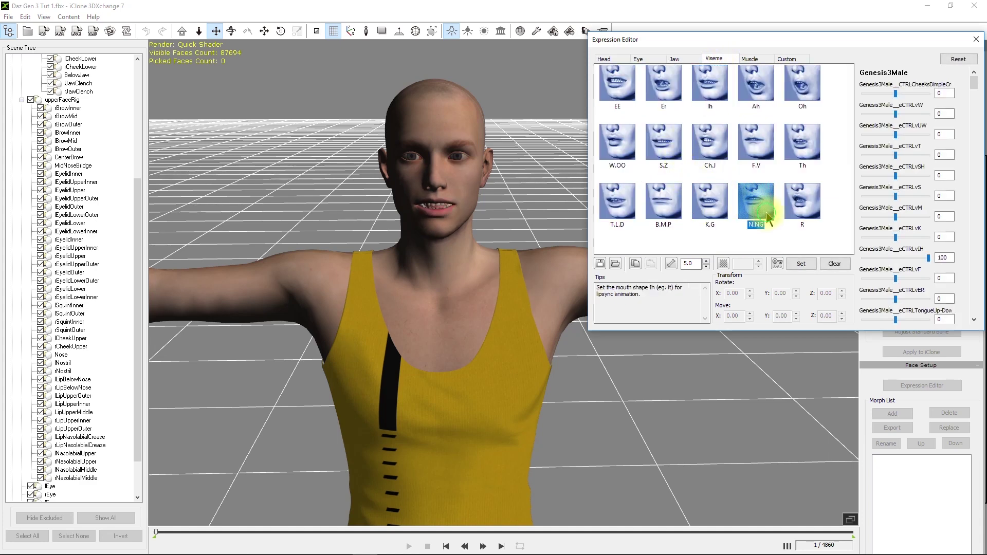
pyautogui.click(791, 204)
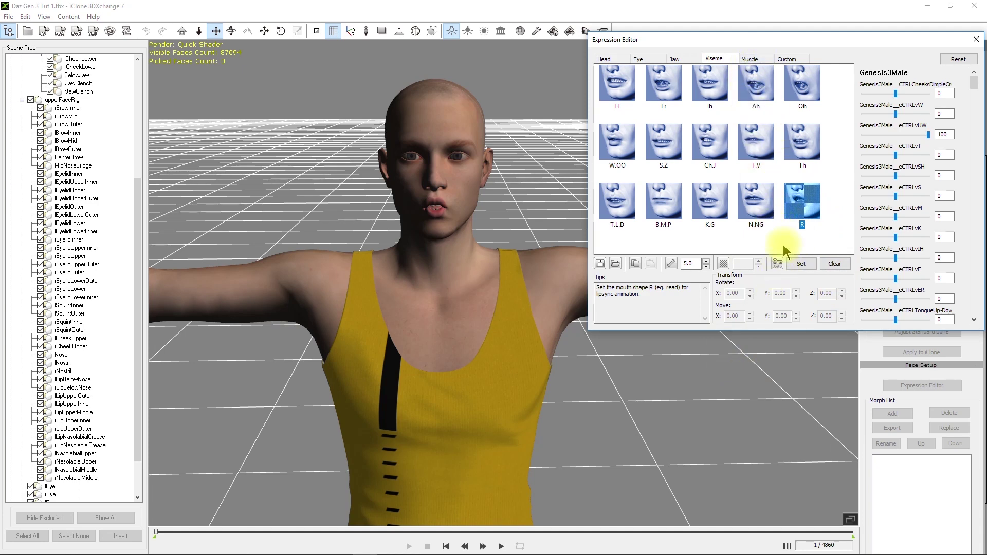
# Preview the Brow Raise R and Eye Squint L muscle expressions, then close the editor
pyautogui.click(750, 59)
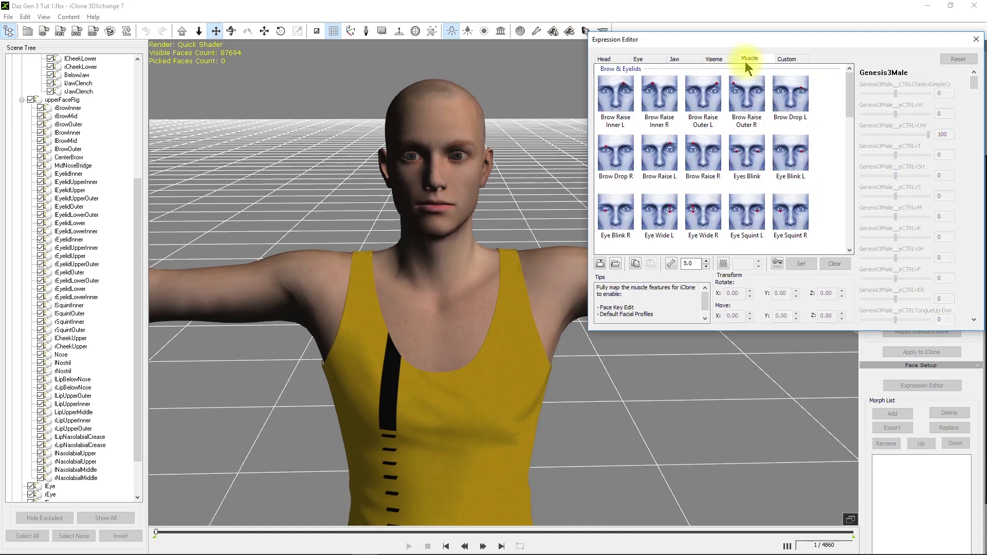
pyautogui.click(705, 168)
pyautogui.click(746, 225)
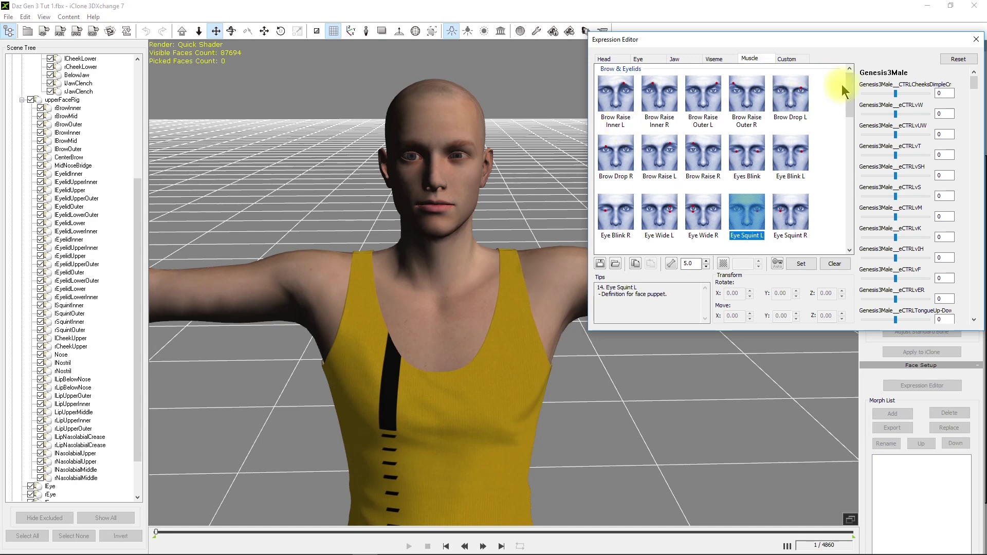
pyautogui.click(980, 42)
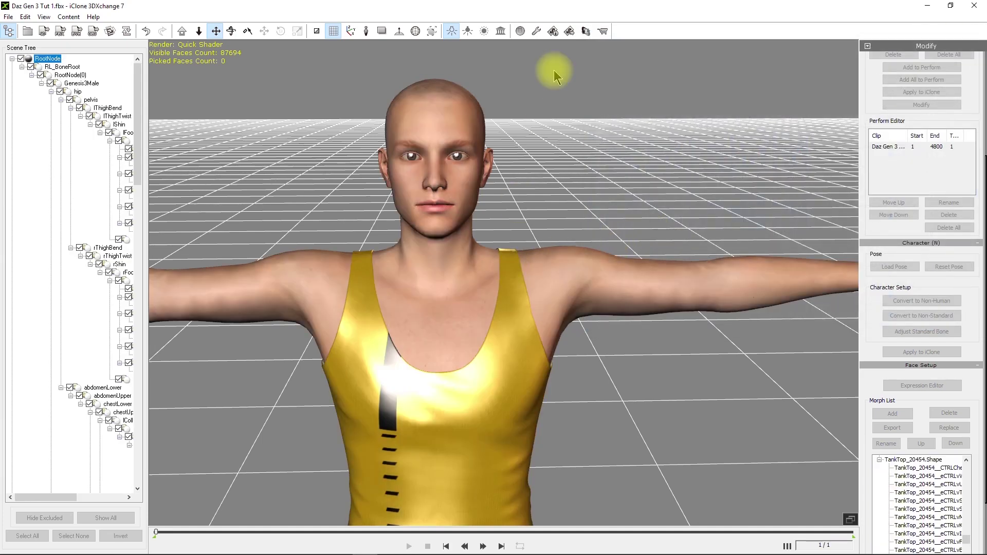
pyautogui.scroll(-5, 565, 188)
pyautogui.moveTo(518, 342); pyautogui.dragTo(526, 245, button='middle')
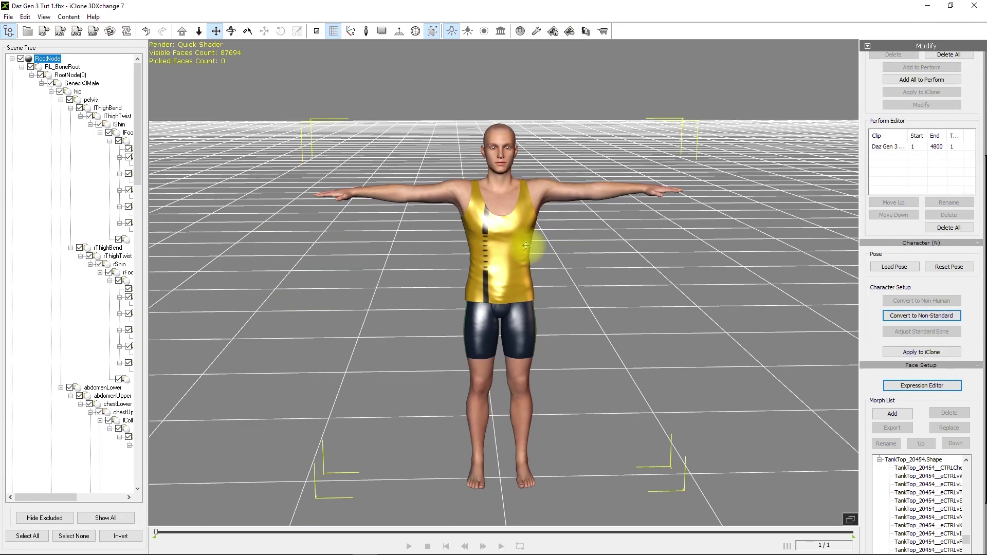
pyautogui.scroll(3, 524, 245)
pyautogui.scroll(-3, 523, 252)
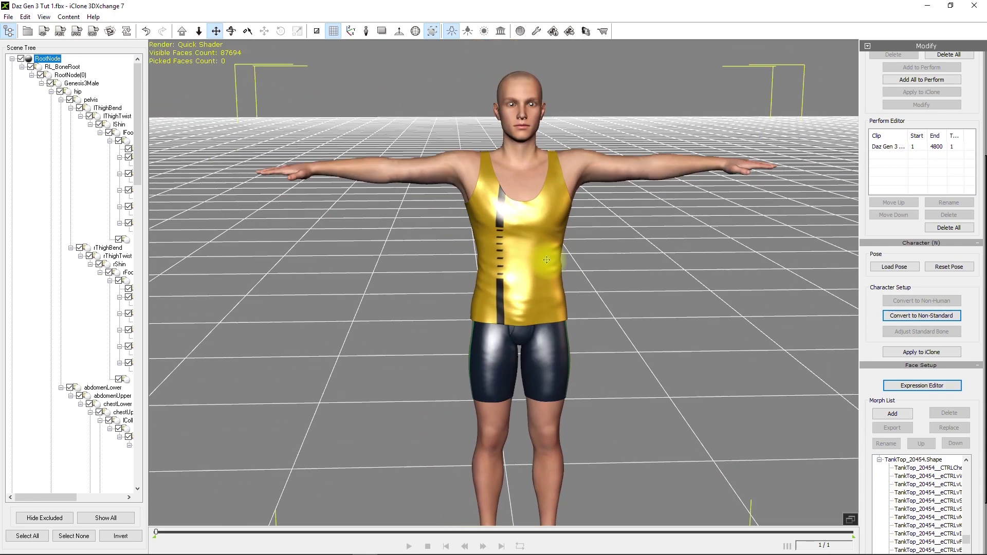
pyautogui.scroll(2, 521, 263)
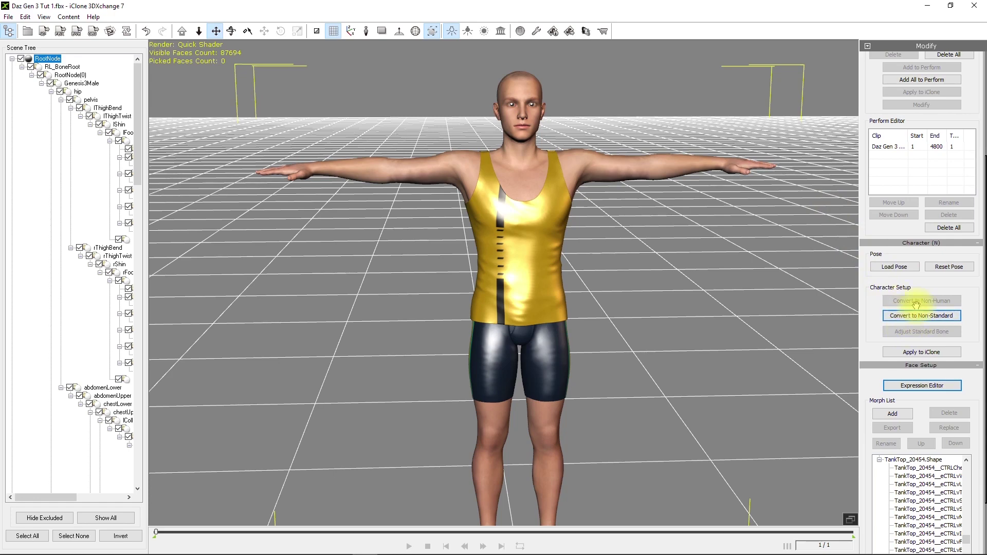
pyautogui.click(913, 315)
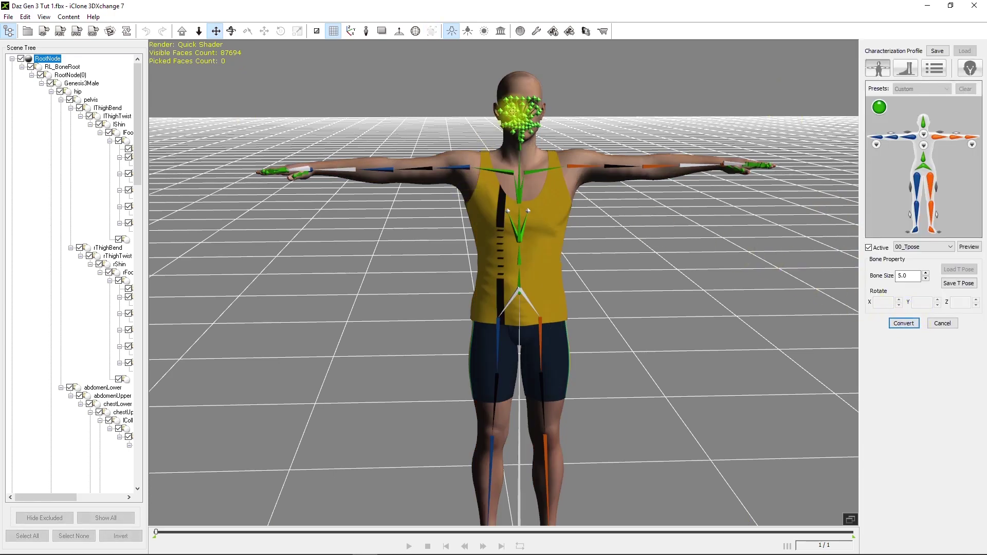
pyautogui.moveTo(717, 302); pyautogui.dragTo(820, 281, button='right')
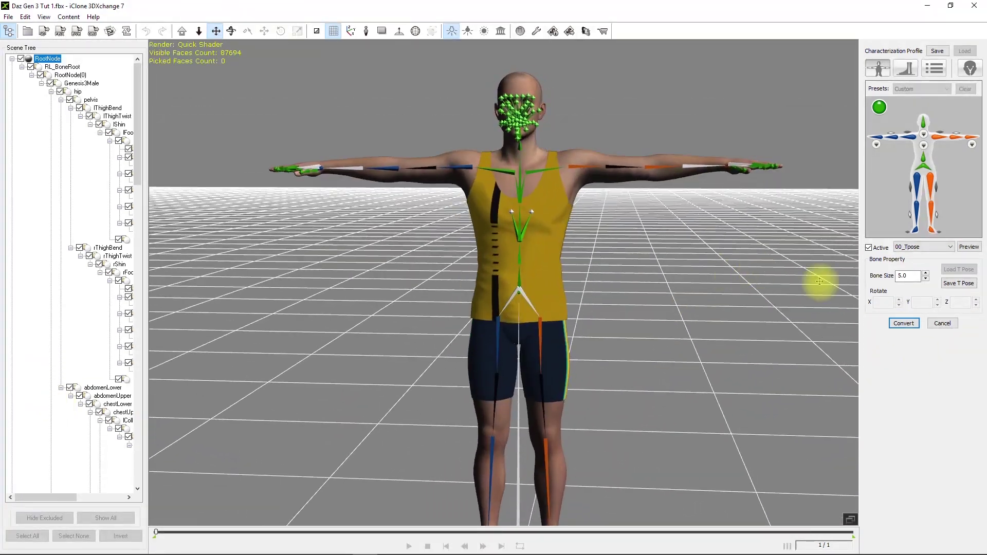
pyautogui.click(943, 324)
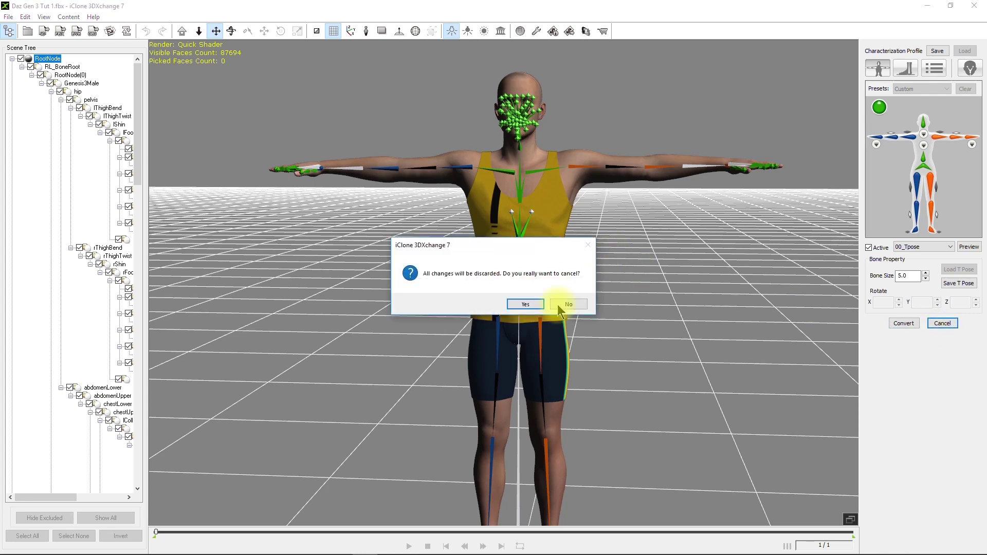
pyautogui.click(525, 302)
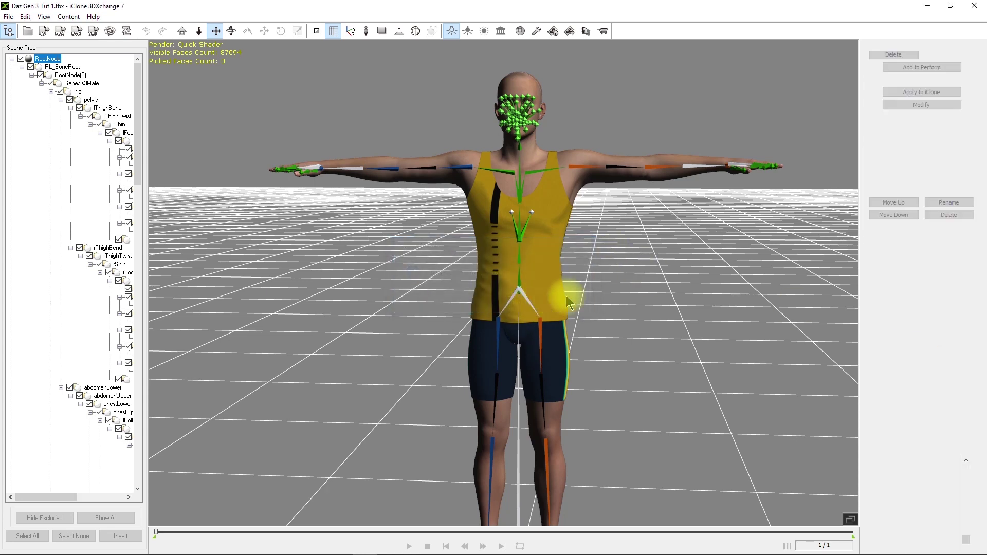
pyautogui.moveTo(647, 268); pyautogui.dragTo(654, 307, button='right')
pyautogui.scroll(-5, 655, 307)
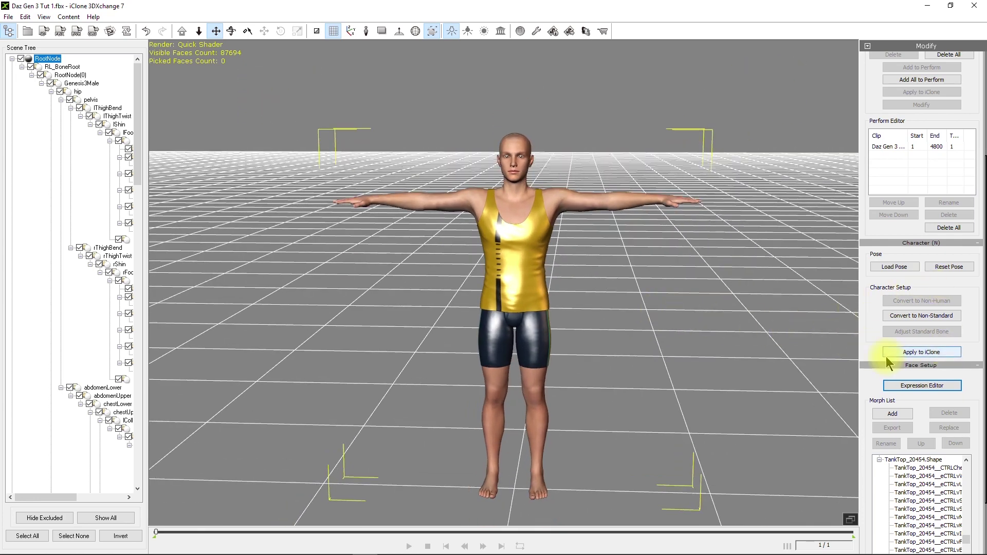
# Send the character from 3DXchange into iClone 7 and switch to the iClone window
pyautogui.moveTo(100, 552)
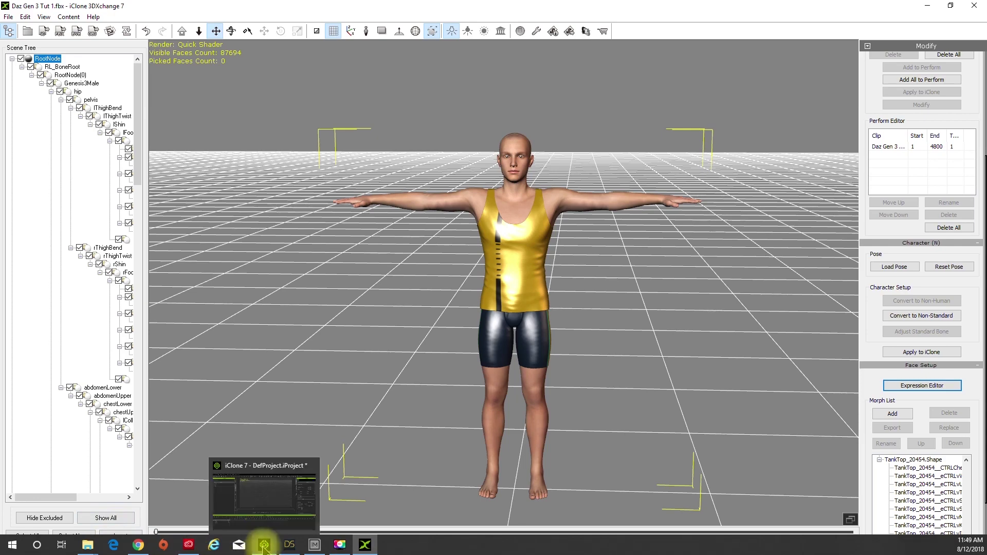
pyautogui.click(265, 546)
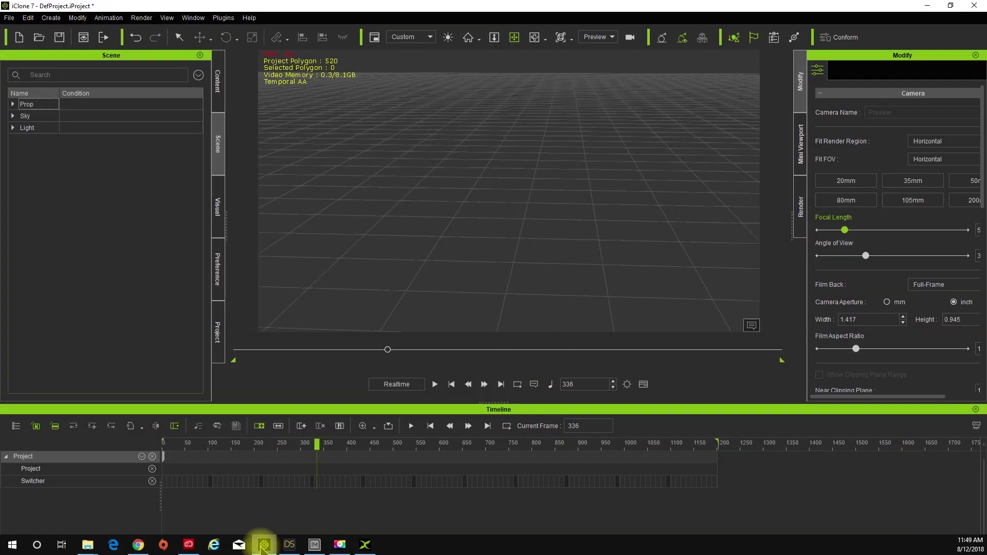
pyautogui.click(264, 546)
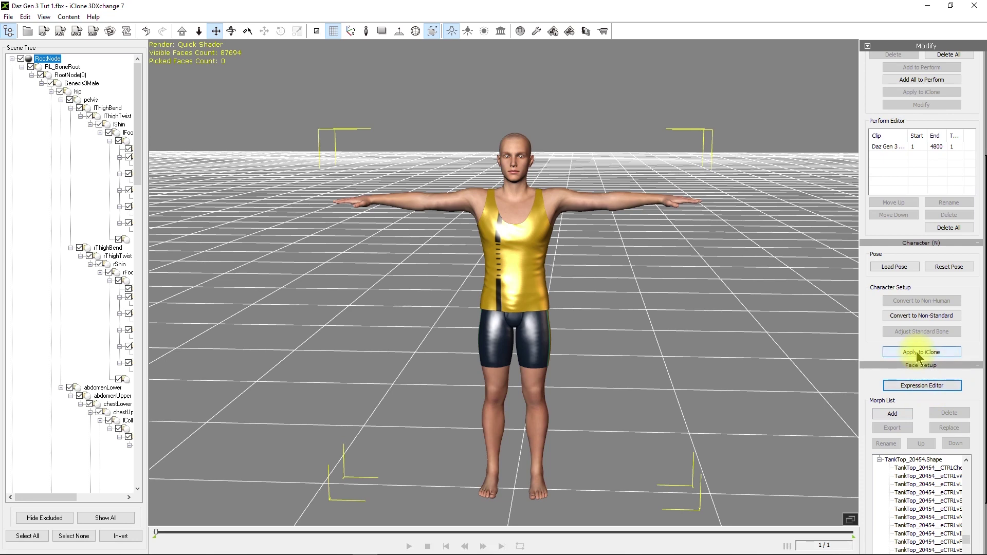
pyautogui.moveTo(278, 550)
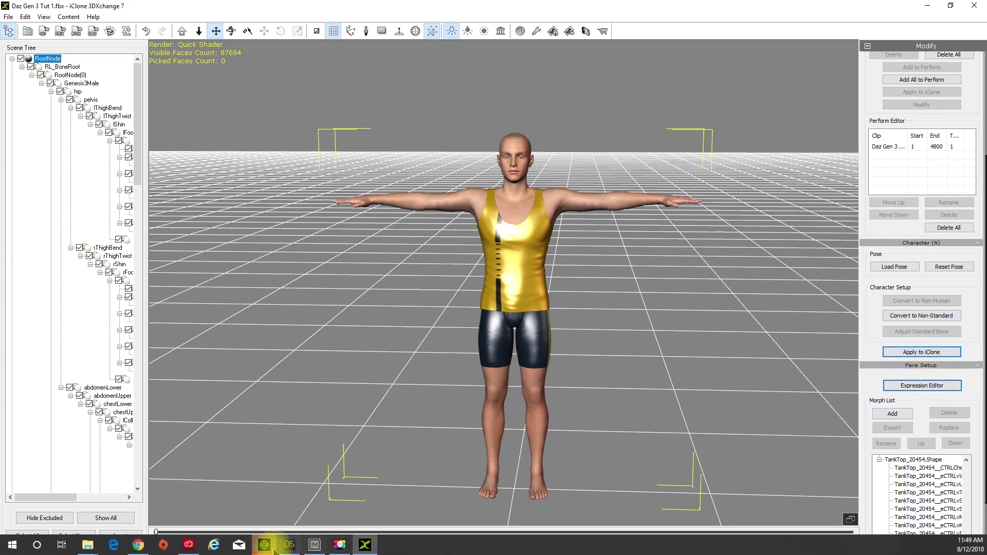
pyautogui.click(283, 510)
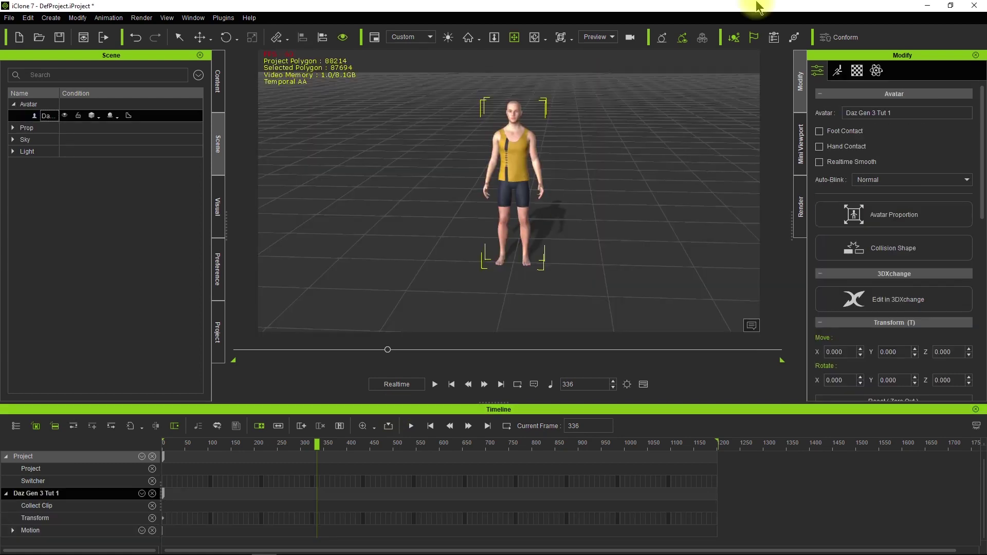
# Orbit and zoom around Daz Gen 3 Tut 1 in iClone 7, then return to 3DXchange
pyautogui.moveTo(619, 165); pyautogui.dragTo(634, 66, button='right')
pyautogui.scroll(6, 569, 171)
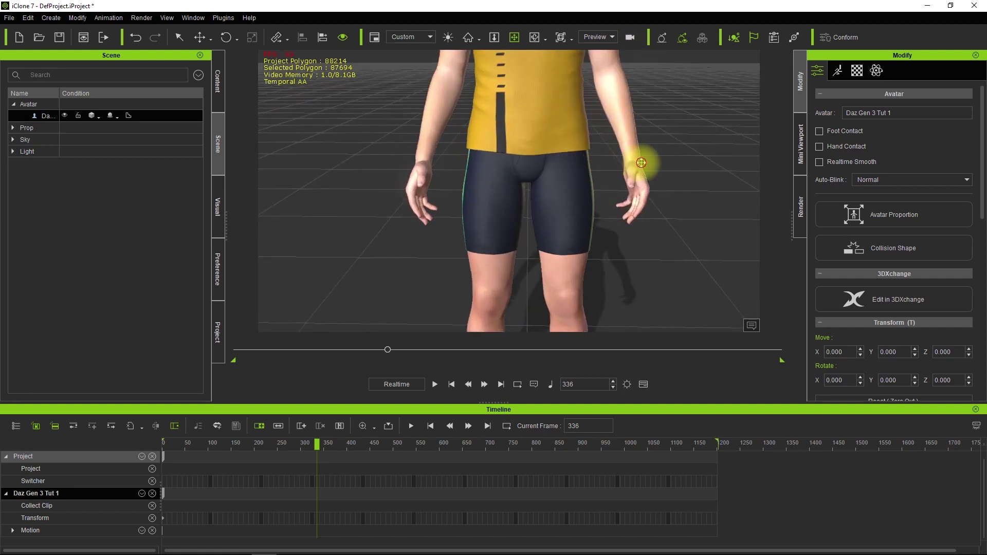
pyautogui.moveTo(643, 161); pyautogui.dragTo(77, 355, button='right')
pyautogui.moveTo(57, 315); pyautogui.dragTo(674, 334, button='right')
pyautogui.scroll(-2, 630, 273)
pyautogui.scroll(-2, 586, 192)
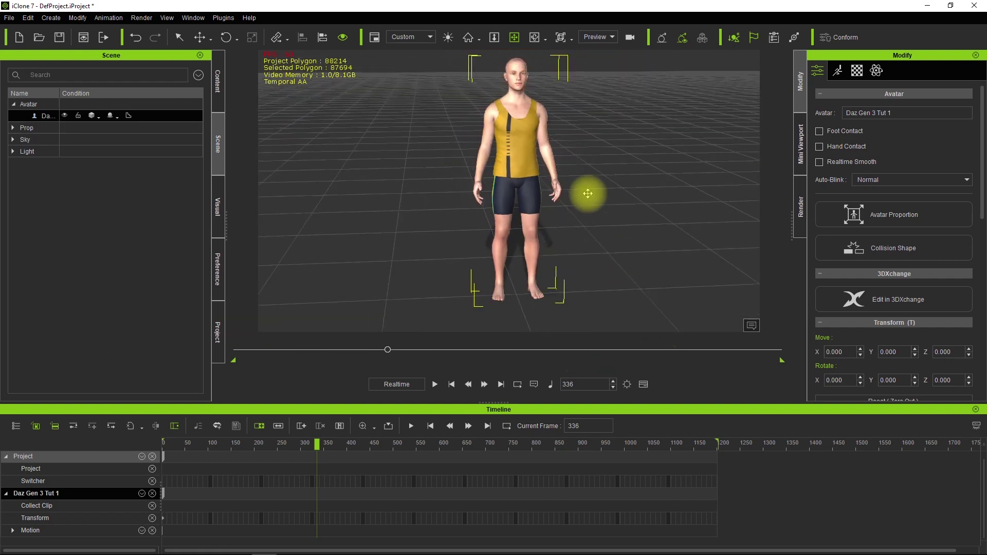
pyautogui.scroll(3, 578, 230)
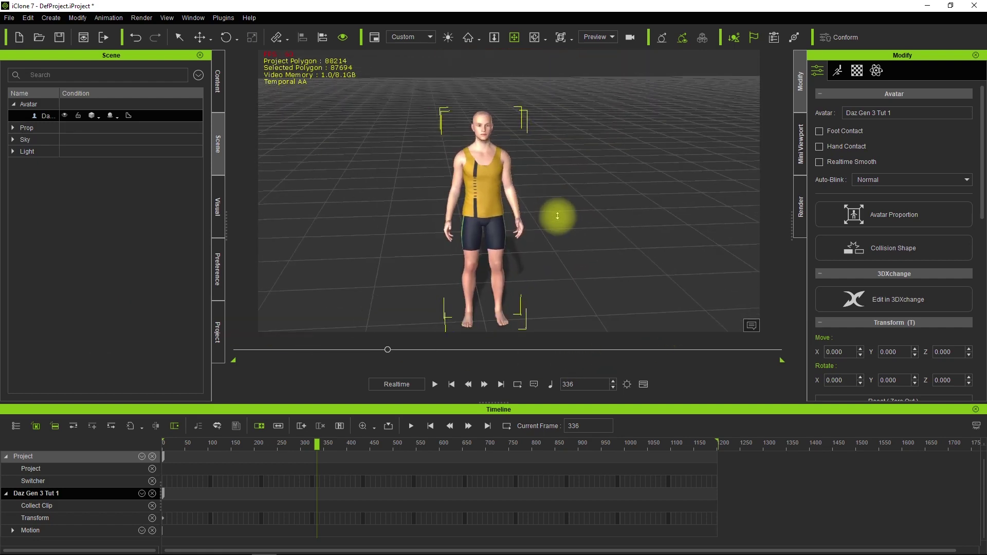
pyautogui.scroll(2, 560, 214)
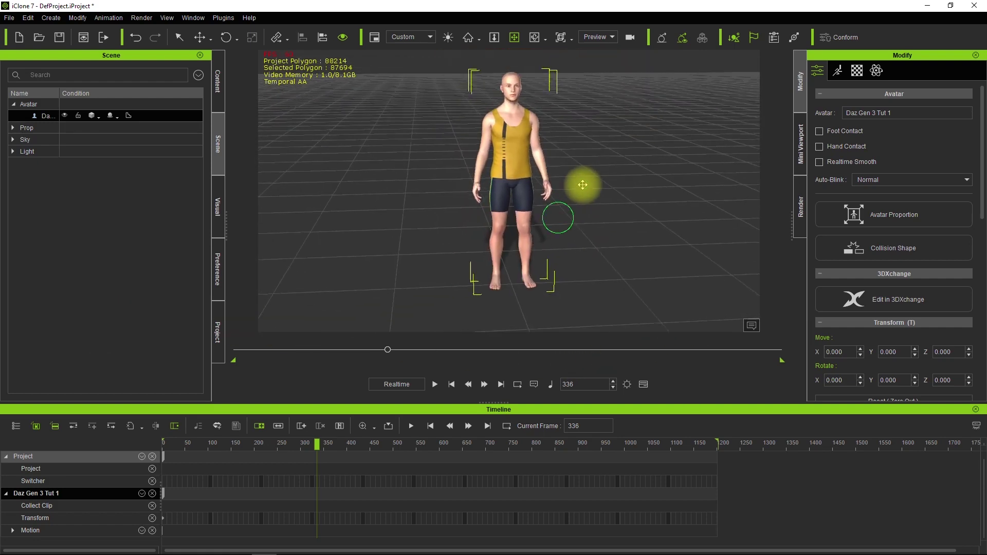
pyautogui.scroll(-2, 577, 199)
pyautogui.moveTo(577, 198); pyautogui.dragTo(564, 165, button='right')
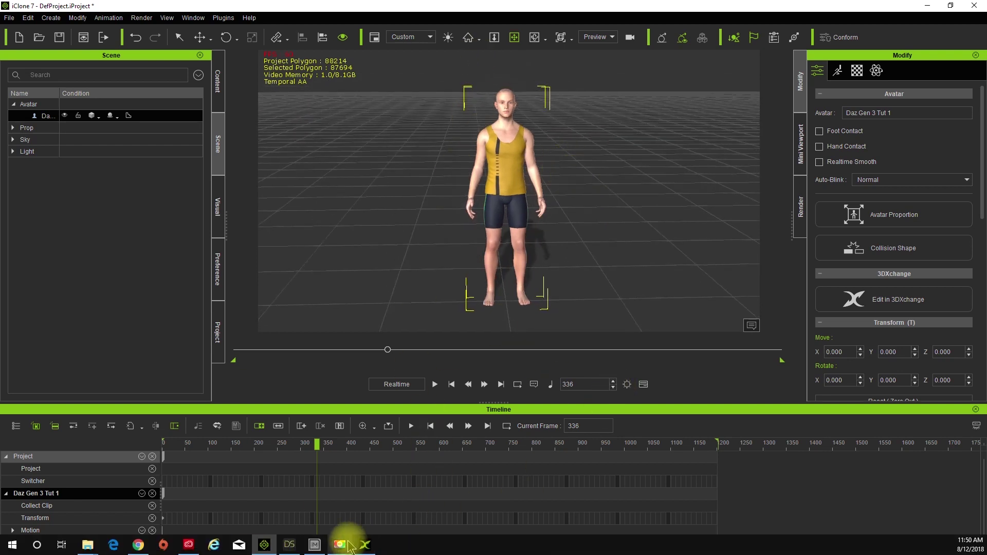
pyautogui.click(364, 548)
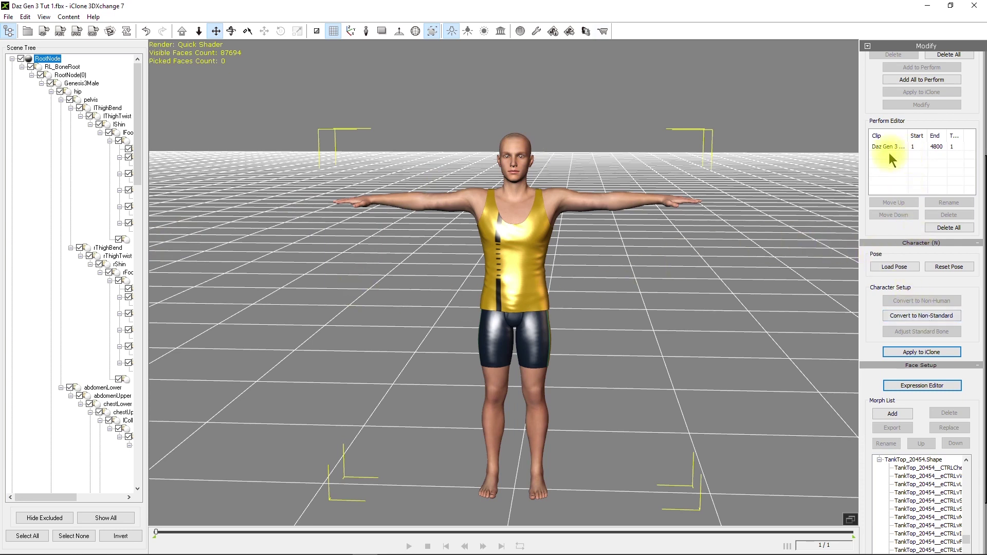
# Scroll the Modify panel to the Motion Library, then switch to the Mixamo page in Chrome
pyautogui.scroll(-2, 907, 119)
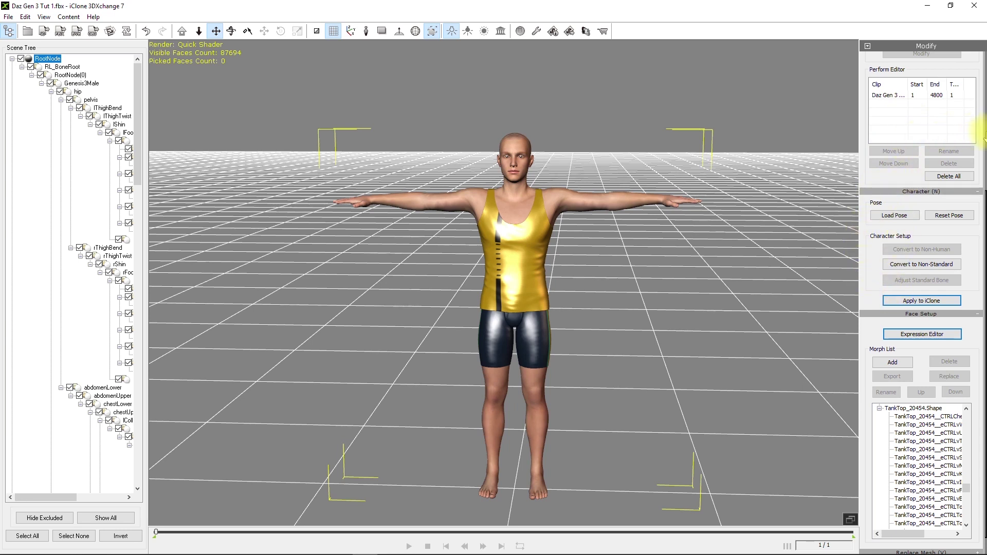
pyautogui.scroll(2, 967, 177)
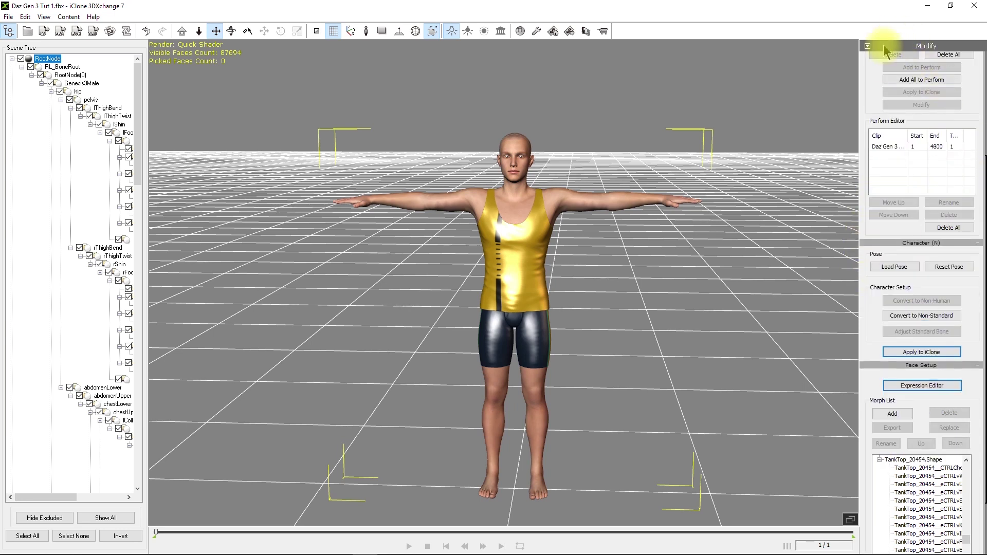
pyautogui.scroll(2, 880, 76)
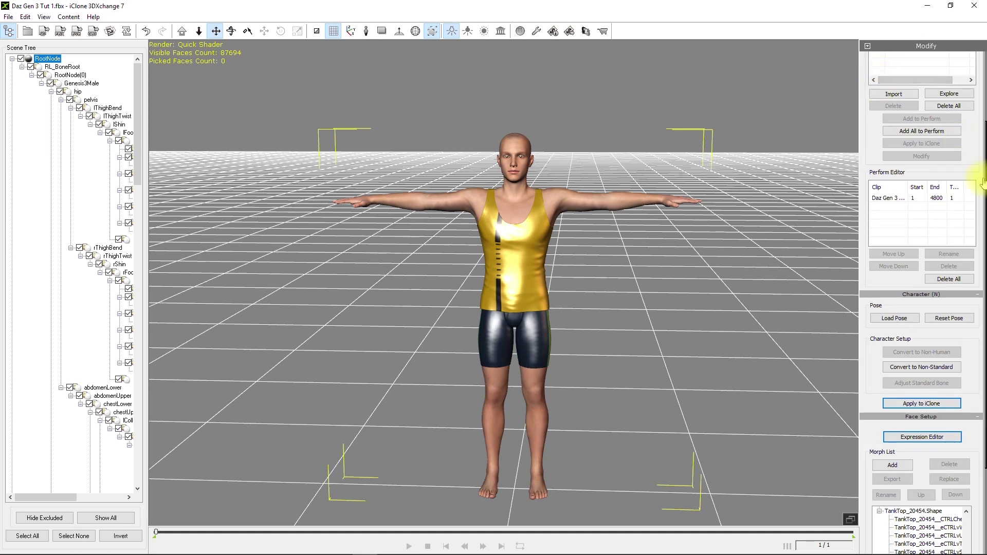
pyautogui.moveTo(982, 180); pyautogui.dragTo(971, 121)
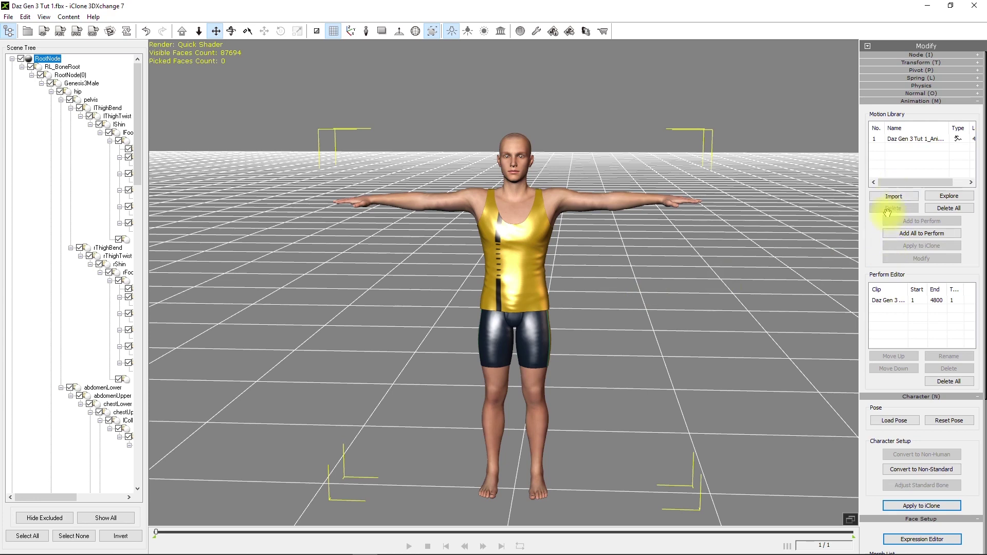
pyautogui.moveTo(164, 543)
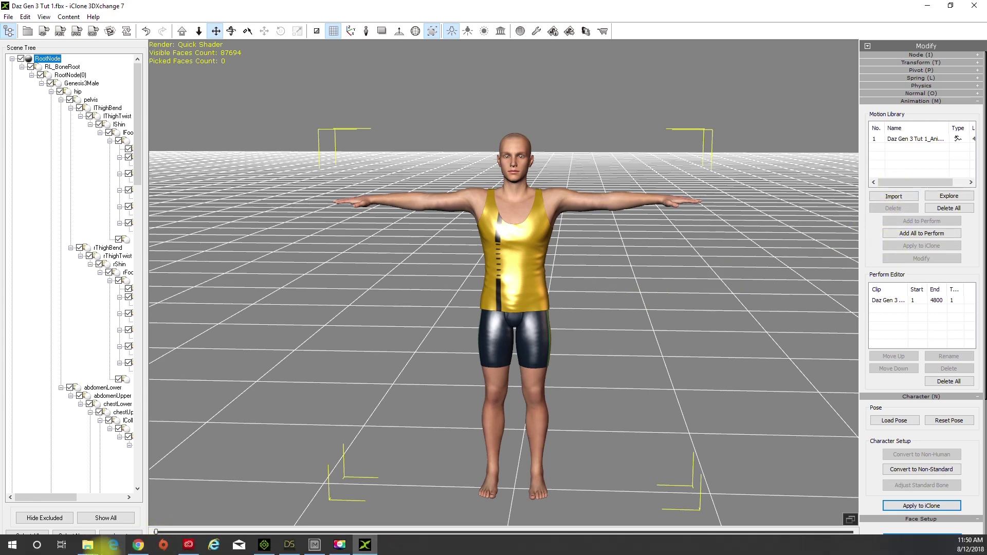
pyautogui.click(138, 546)
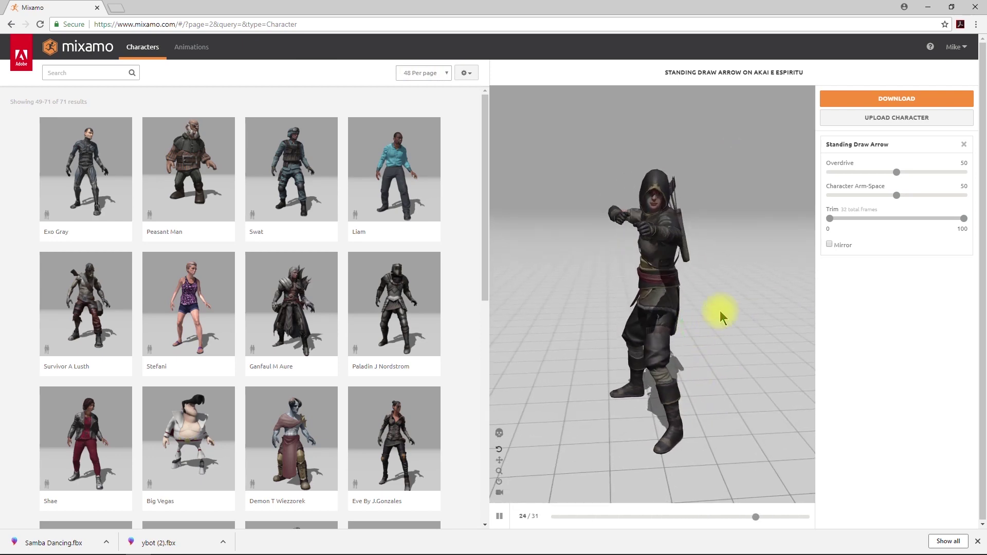
# Search Mixamo for 'ybot' and replace the current character with Y Bot
pyautogui.moveTo(720, 310); pyautogui.dragTo(627, 340)
pyautogui.click(73, 72)
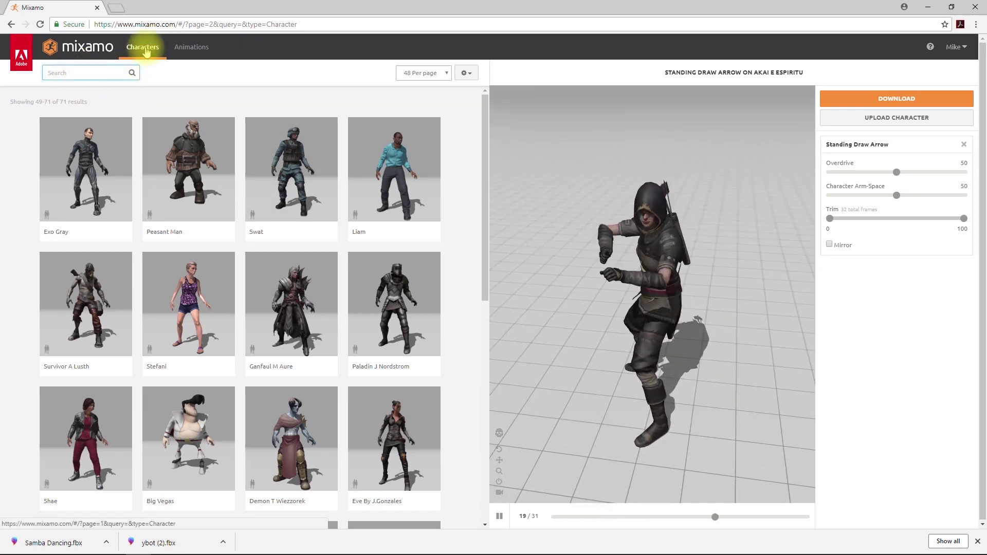
pyautogui.write('ybot')
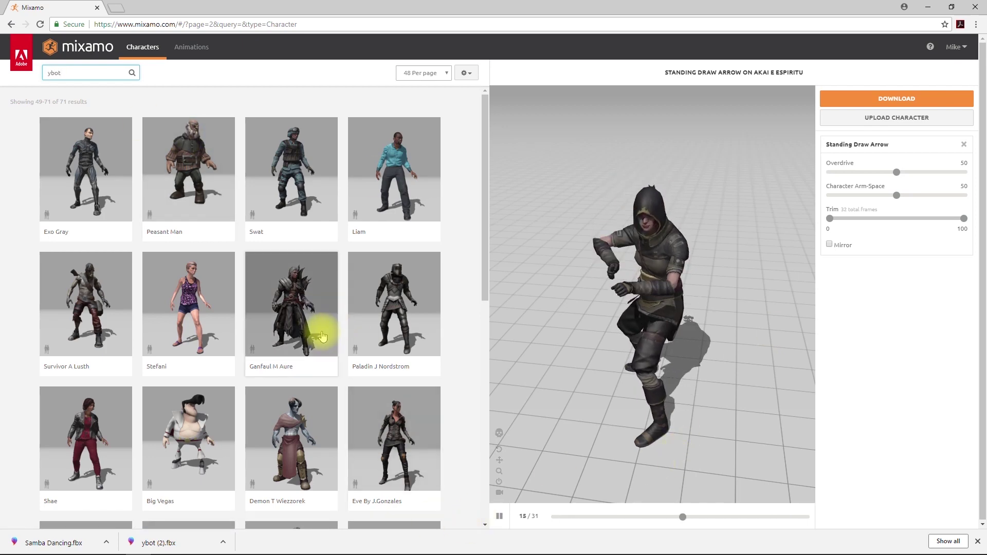
pyautogui.press('Return')
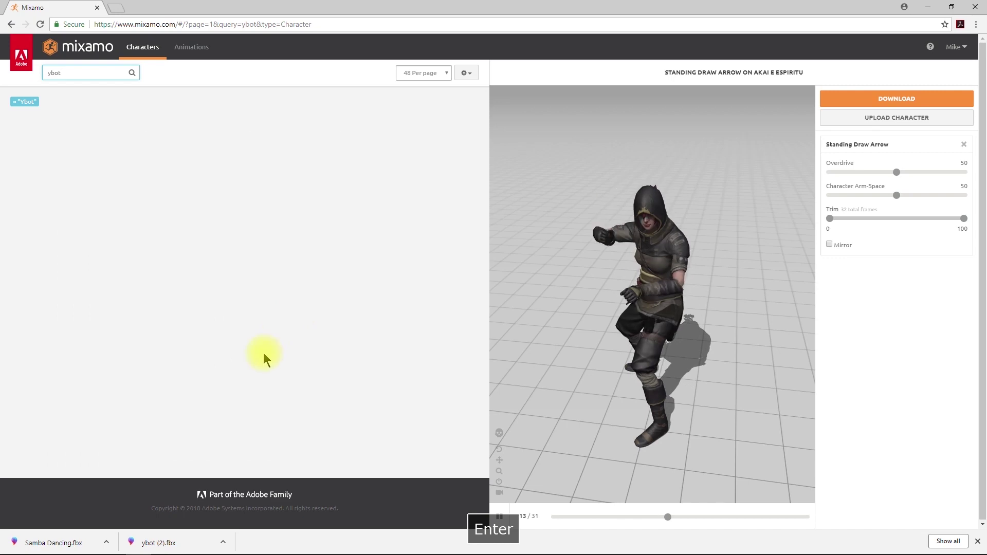
pyautogui.click(204, 211)
pyautogui.click(220, 216)
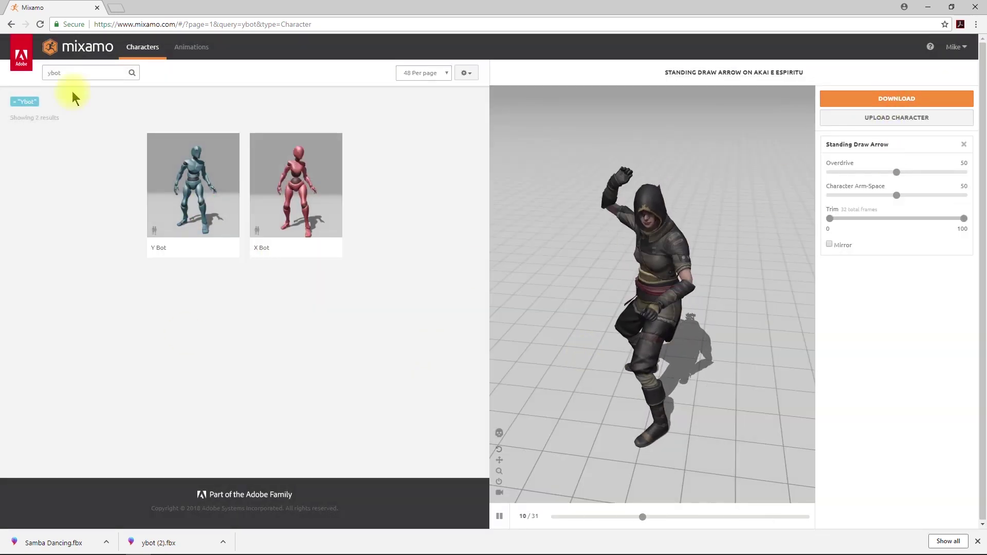
pyautogui.click(338, 183)
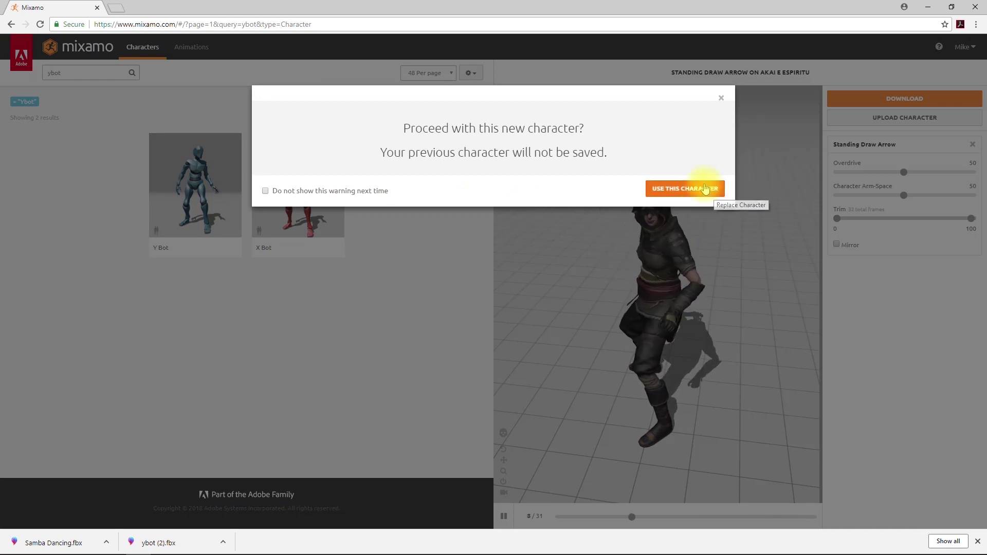
pyautogui.click(687, 187)
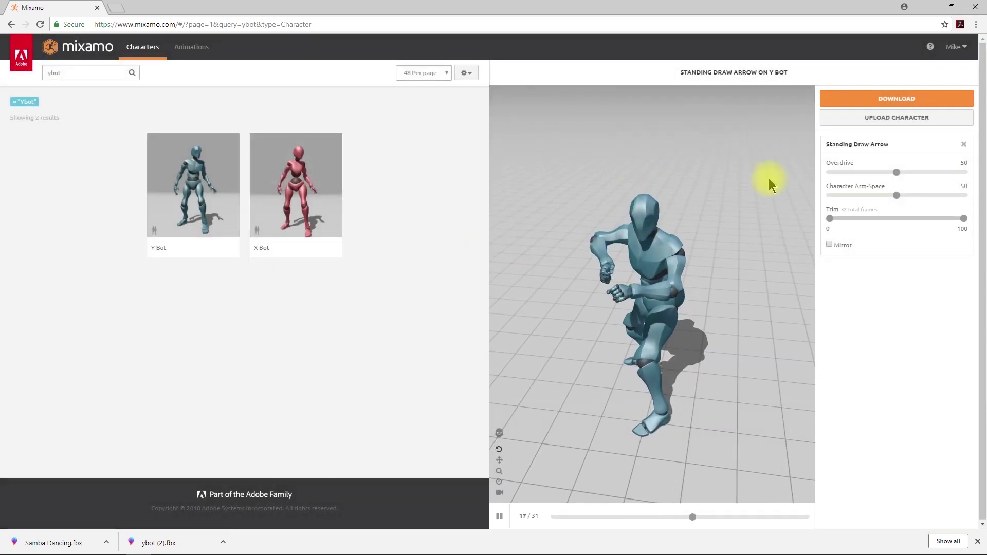
# Remove the Standing Draw Arrow animation and download Y Bot as an FBX file in T-pose
pyautogui.click(965, 146)
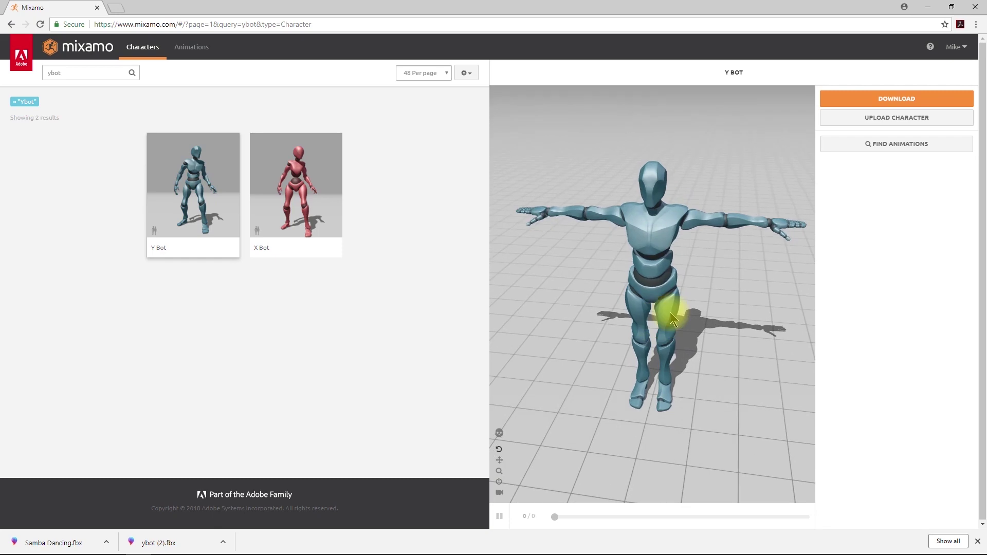
pyautogui.moveTo(683, 261); pyautogui.dragTo(679, 270)
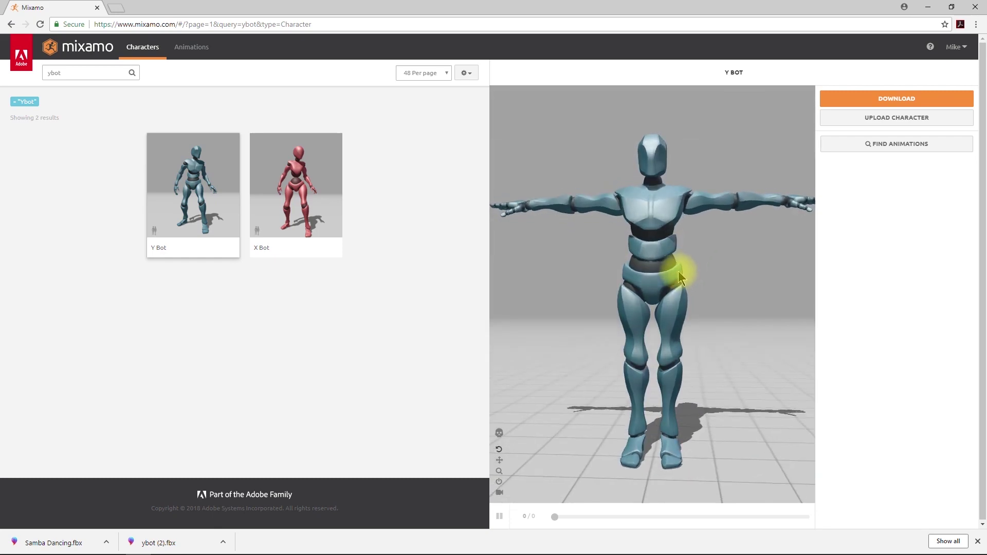
pyautogui.click(836, 99)
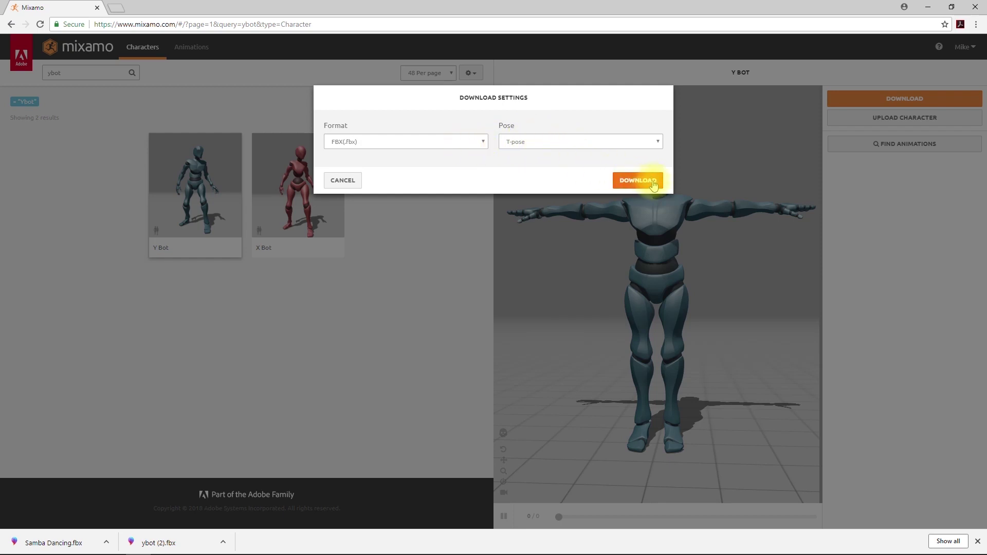
pyautogui.click(459, 138)
pyautogui.click(459, 138)
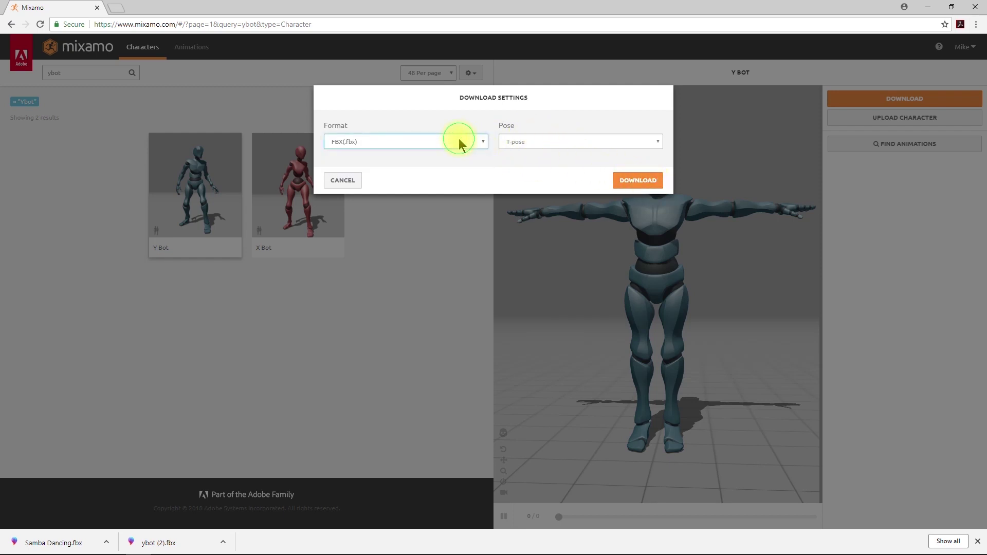
pyautogui.click(642, 180)
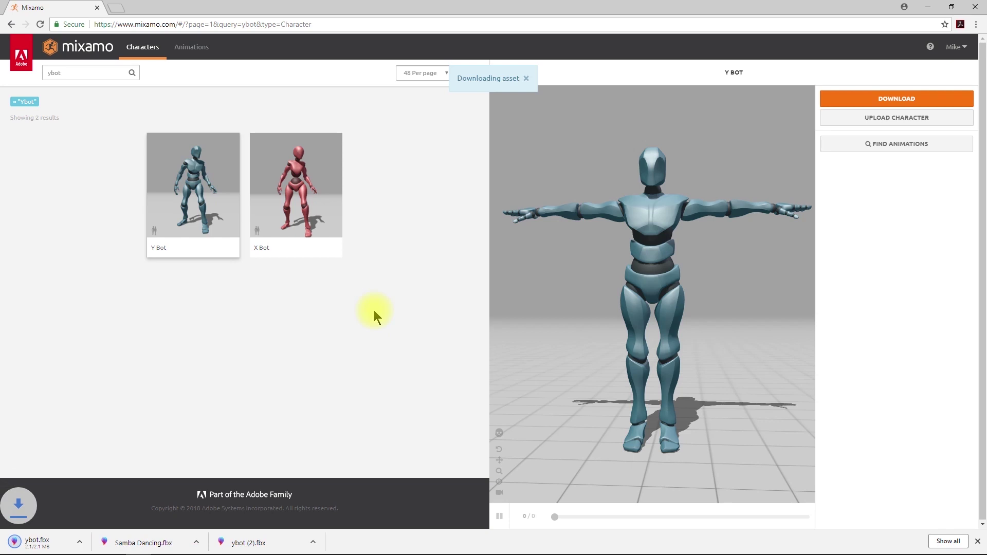
pyautogui.click(192, 47)
# Clear the search, pick Samba Dancing, and download it as FBX without skin at 30 fps
pyautogui.doubleClick(54, 73)
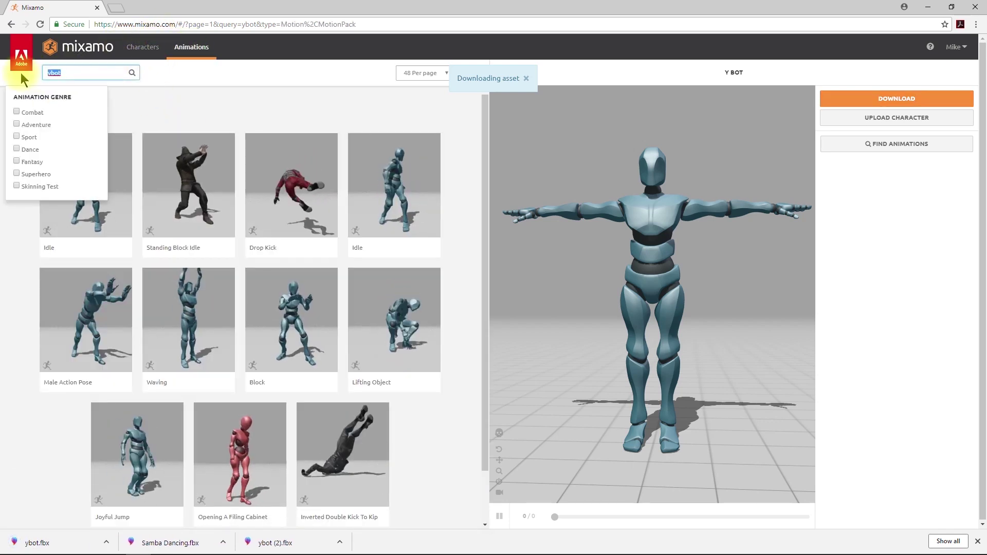
pyautogui.press('BackSpace')
pyautogui.press('BackSpace')
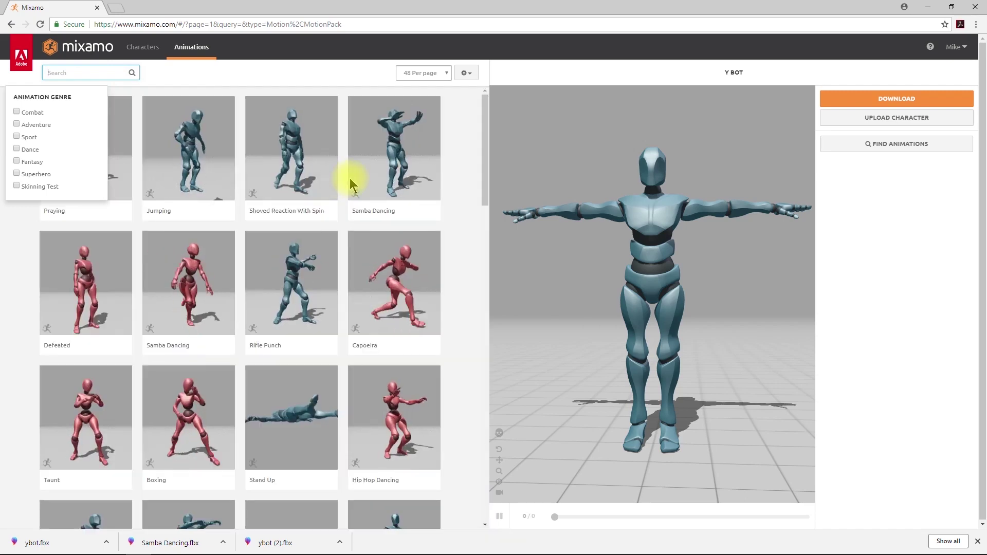
pyautogui.click(376, 168)
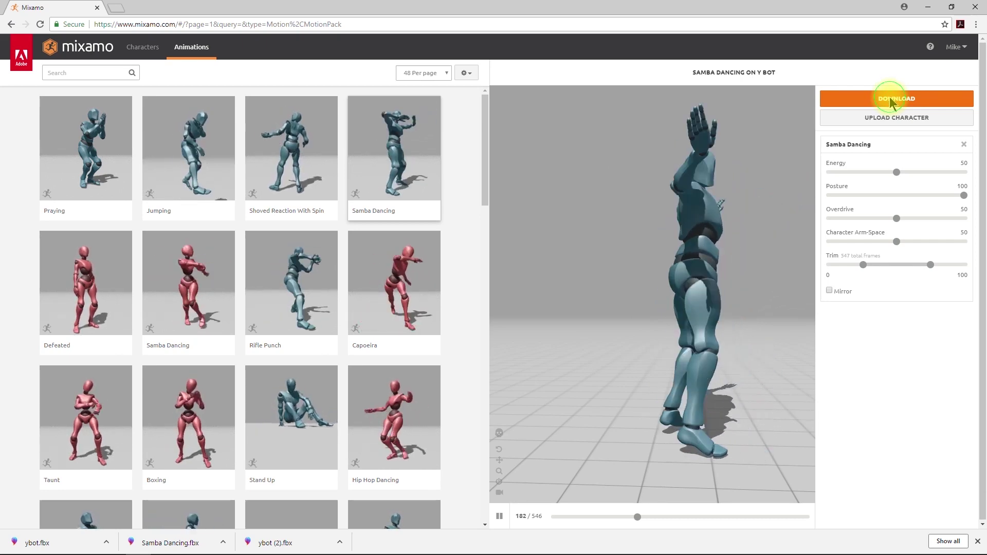
pyautogui.click(891, 100)
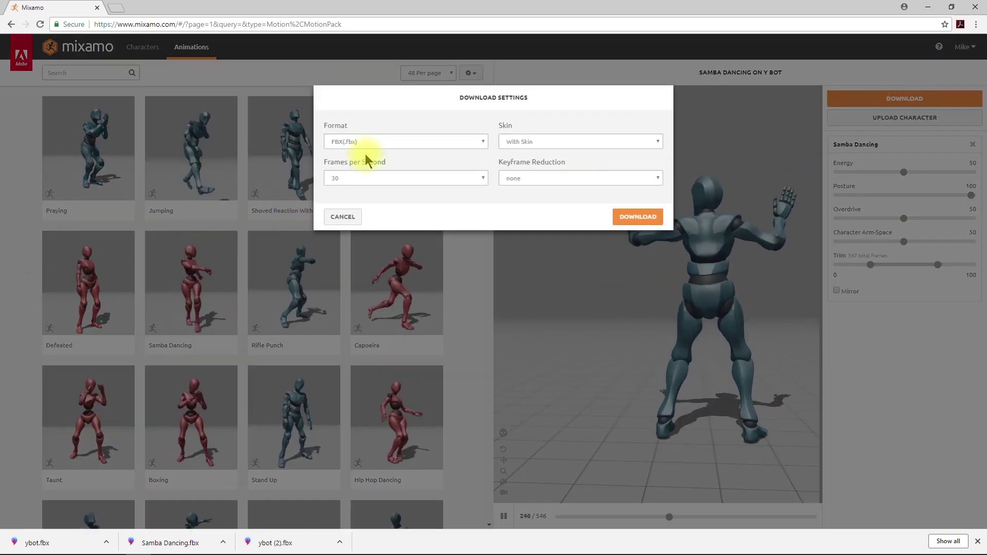
pyautogui.click(380, 142)
pyautogui.click(382, 140)
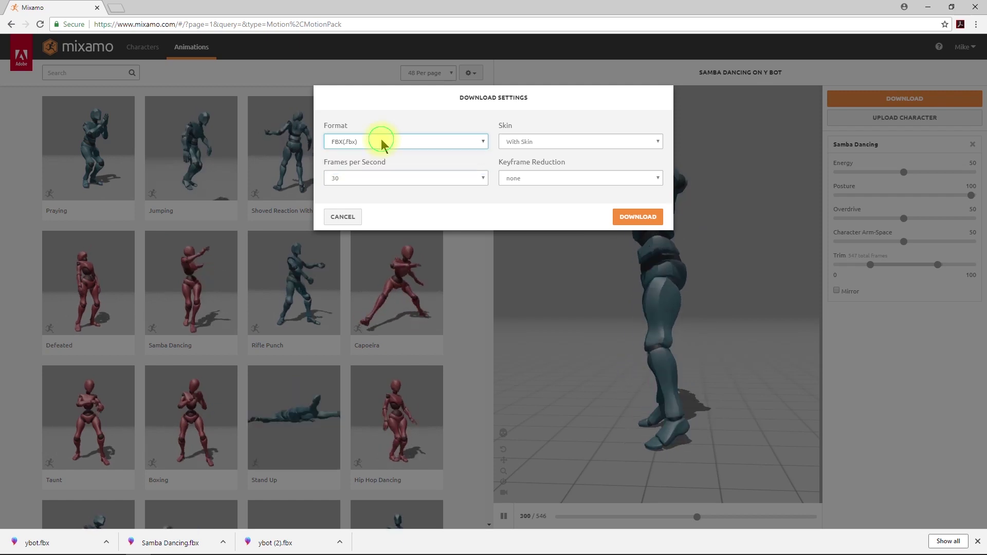
pyautogui.click(537, 143)
pyautogui.click(517, 162)
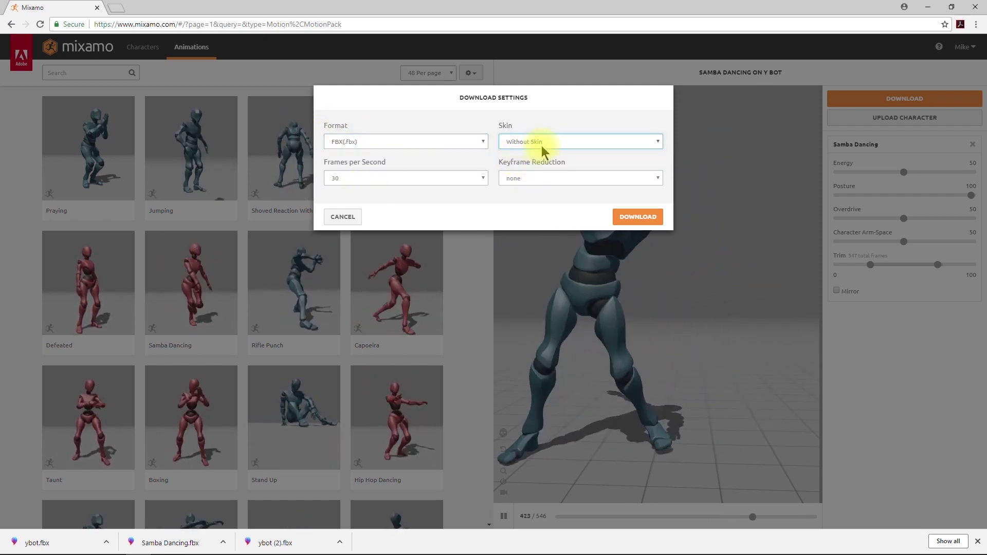
pyautogui.click(640, 225)
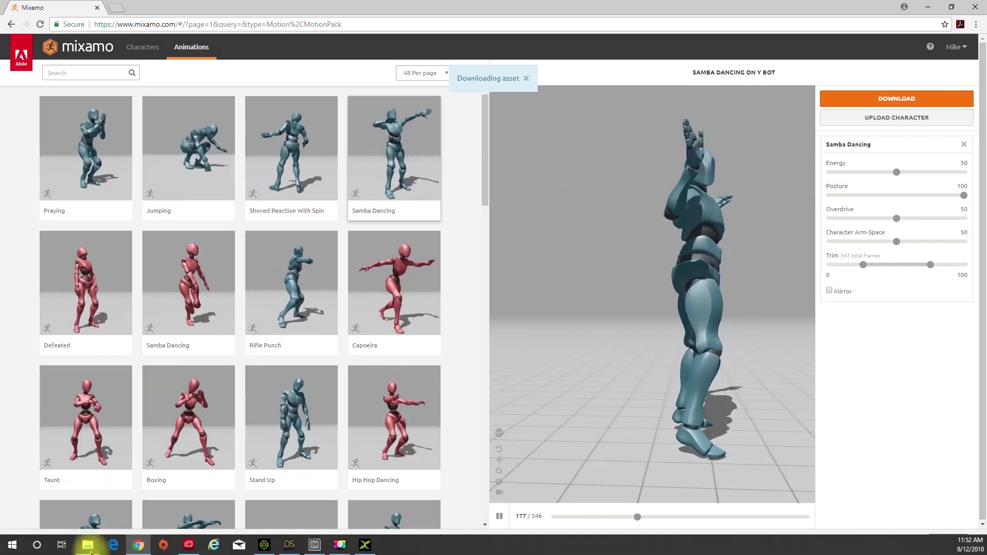
# Select the Samba Dancing and ybot FBX files in Downloads and cut them
pyautogui.moveTo(88, 546)
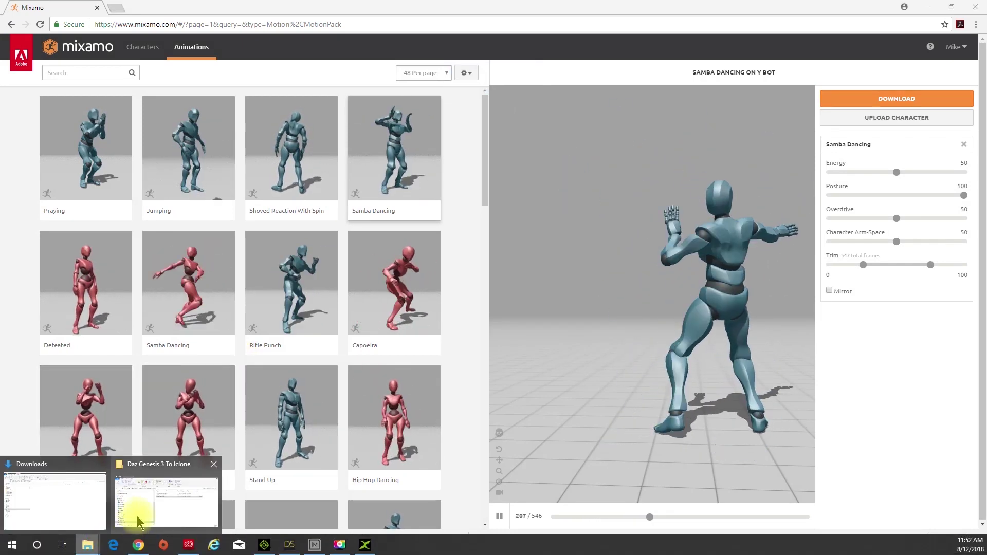
pyautogui.click(78, 498)
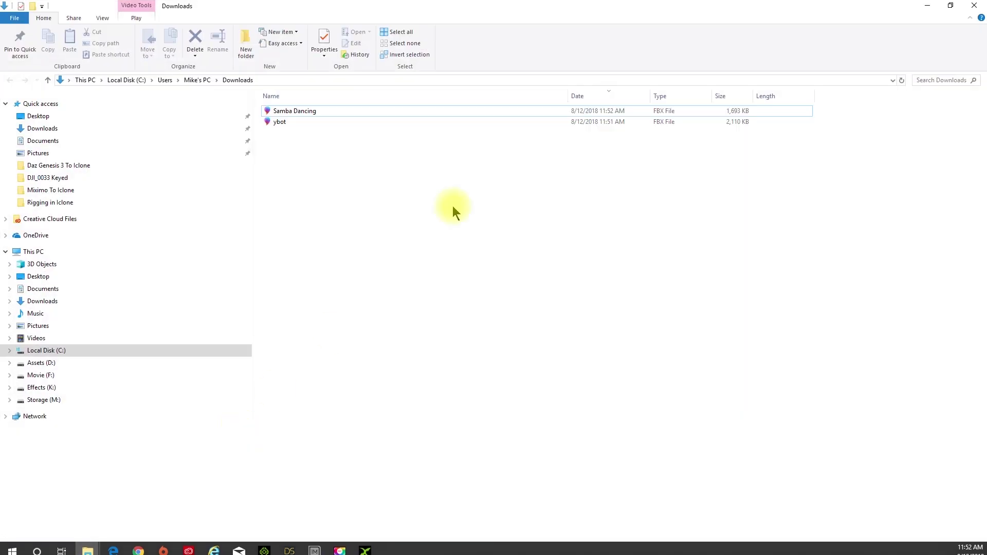
pyautogui.click(323, 113)
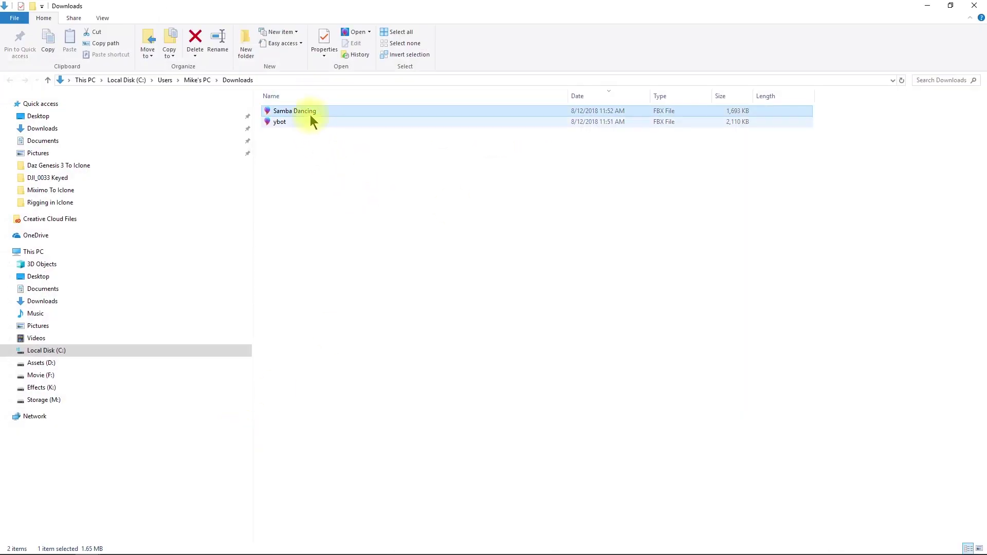
pyautogui.click(312, 115)
pyautogui.keyDown('shift'); pyautogui.click(311, 122); pyautogui.keyUp('shift')
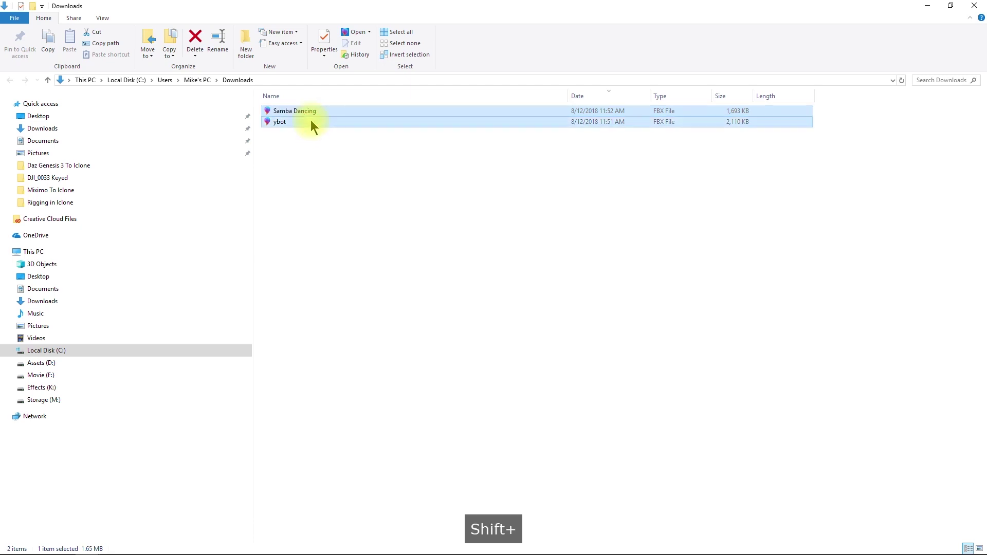
pyautogui.rightClick(311, 121)
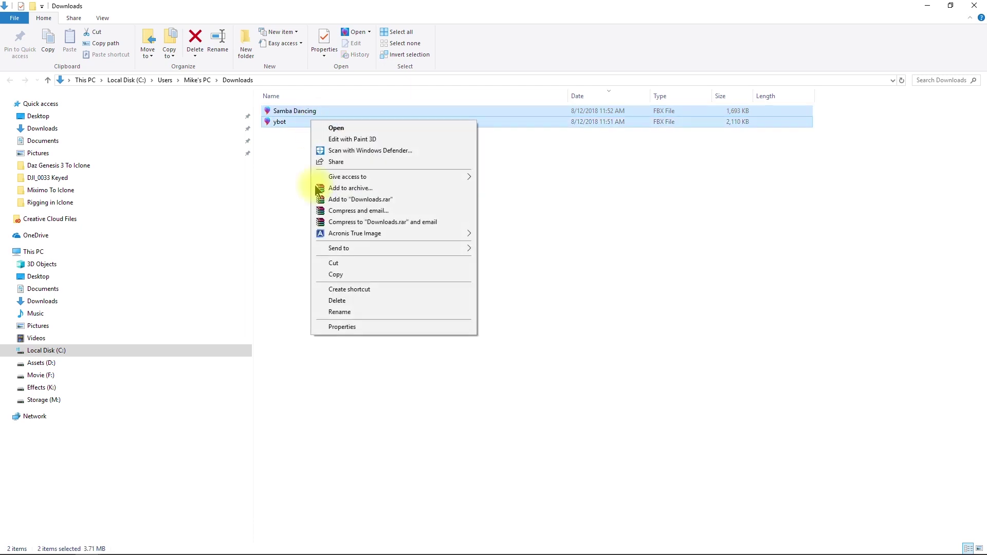
pyautogui.click(353, 264)
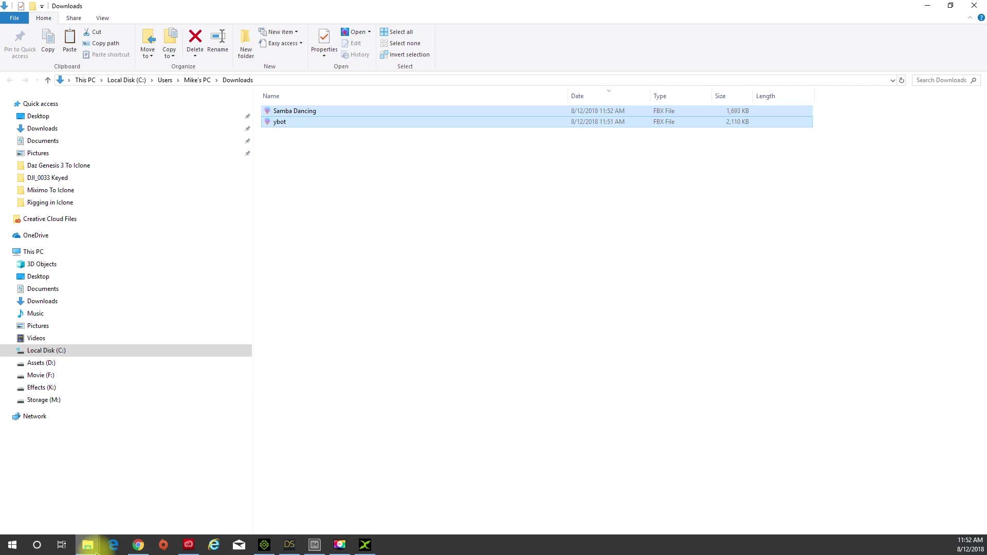
# Paste both files into the Daz Genesis 3 To Iclone folder and minimize the open windows
pyautogui.click(87, 545)
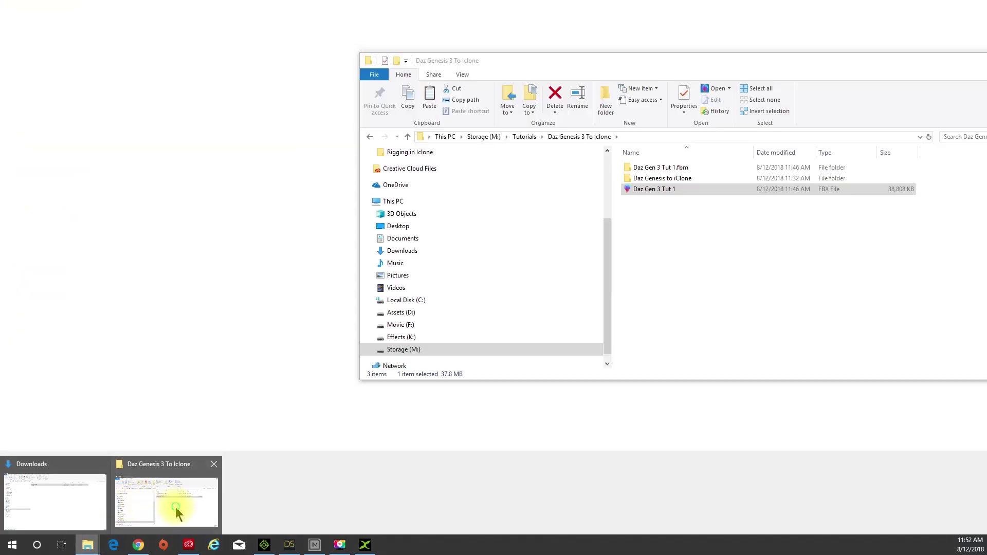
pyautogui.click(171, 504)
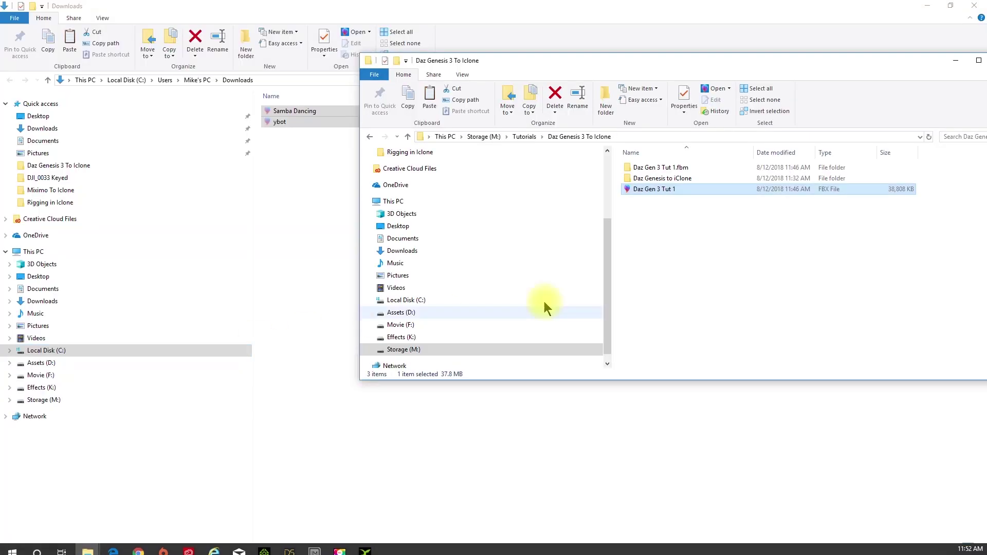
pyautogui.rightClick(680, 253)
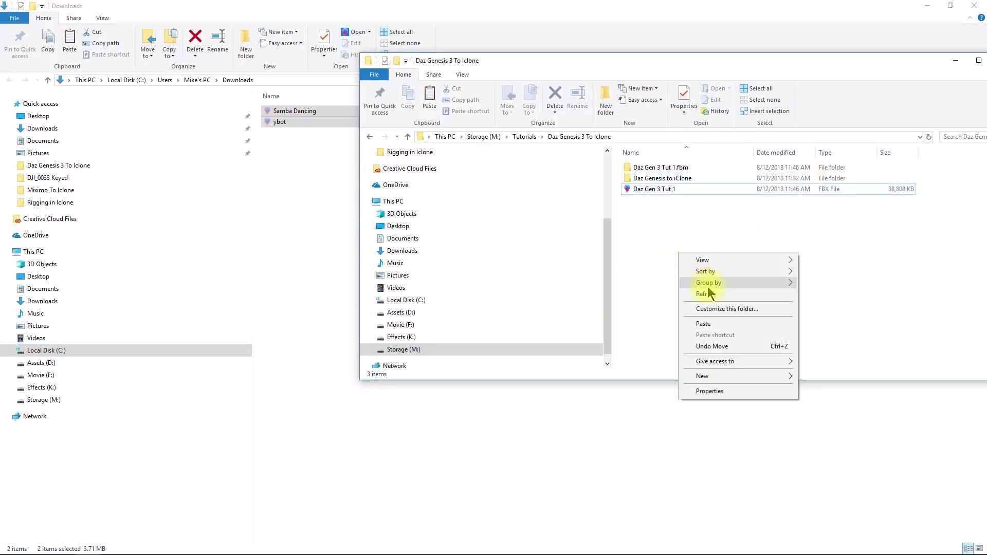
pyautogui.click(711, 326)
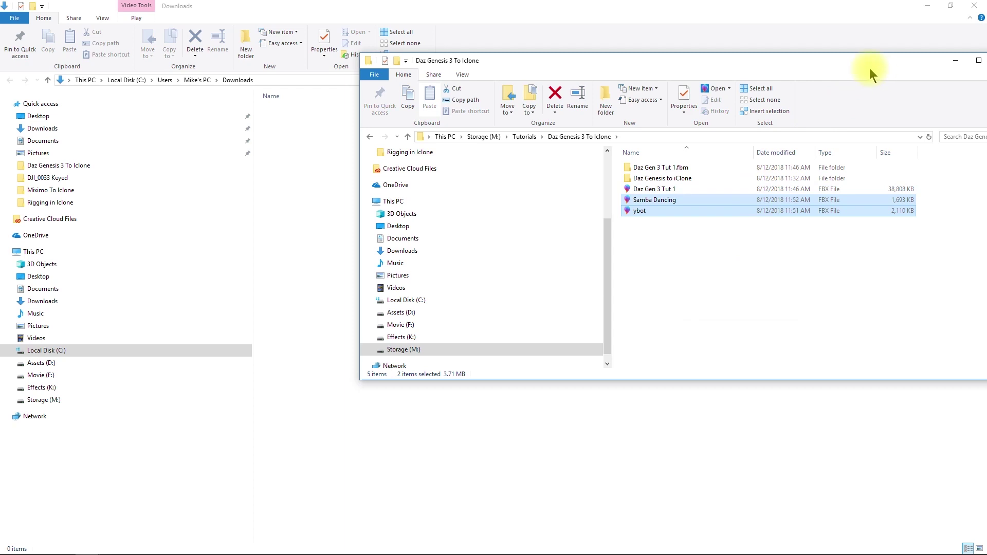
pyautogui.moveTo(869, 68); pyautogui.dragTo(717, 127)
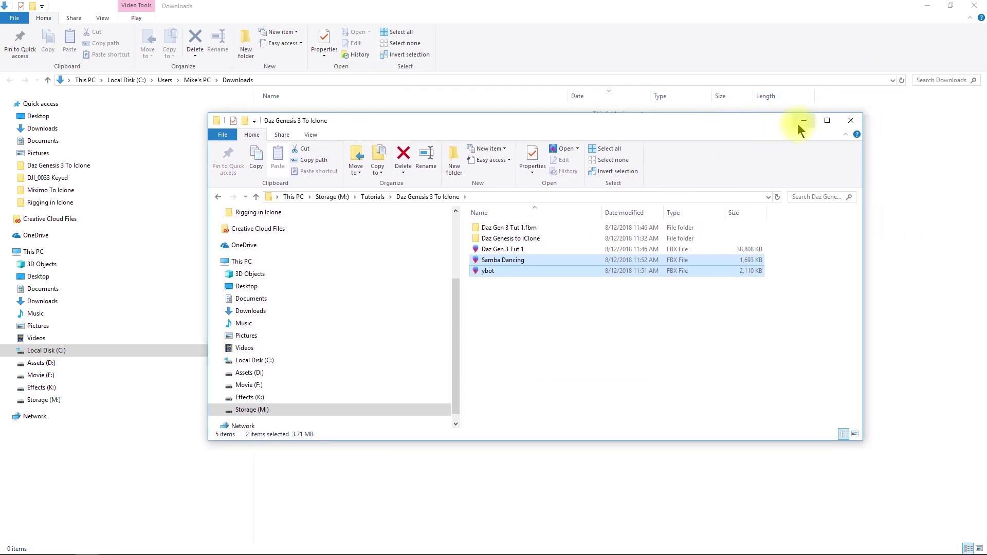
pyautogui.click(804, 122)
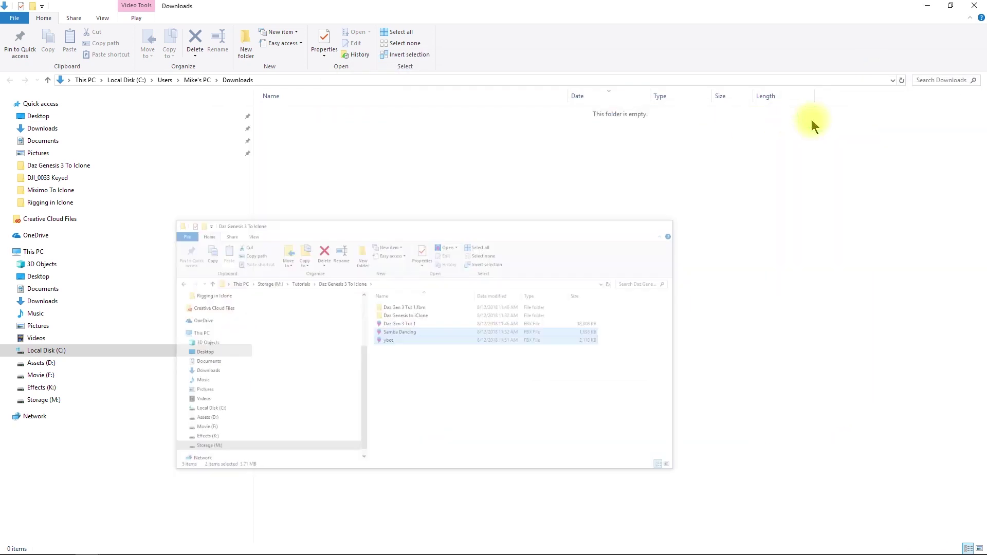
pyautogui.click(923, 7)
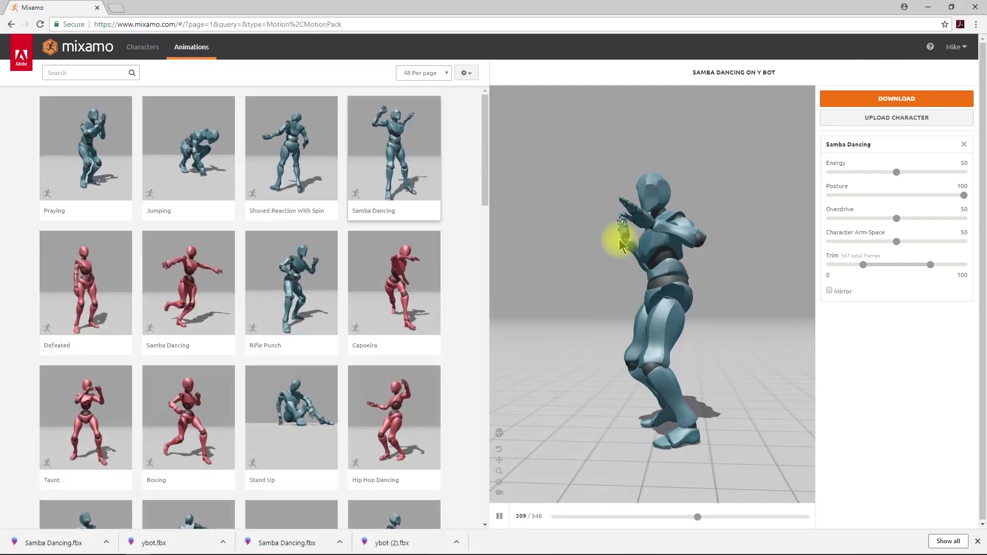
pyautogui.click(927, 7)
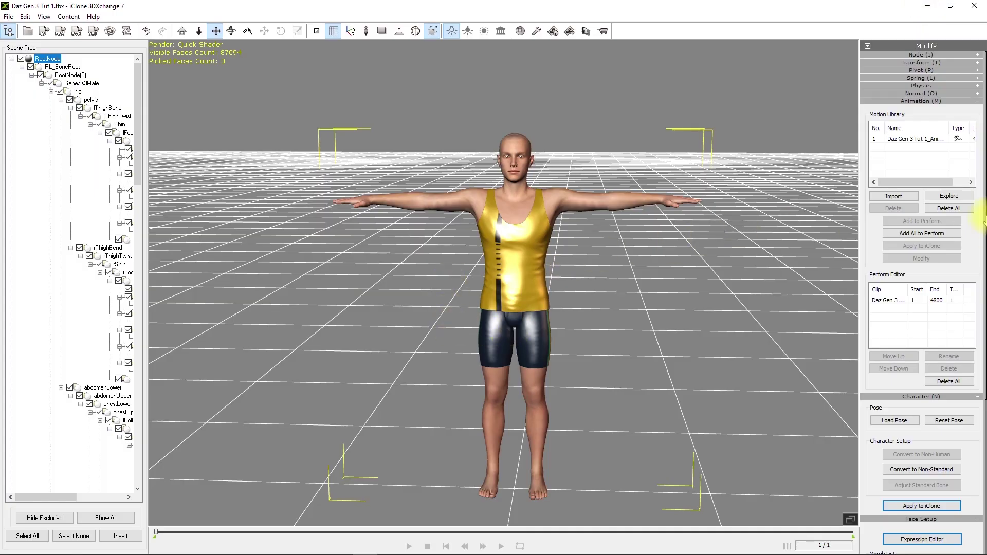
# Import Samba Dancing.fbx into the Motion Library
pyautogui.click(894, 200)
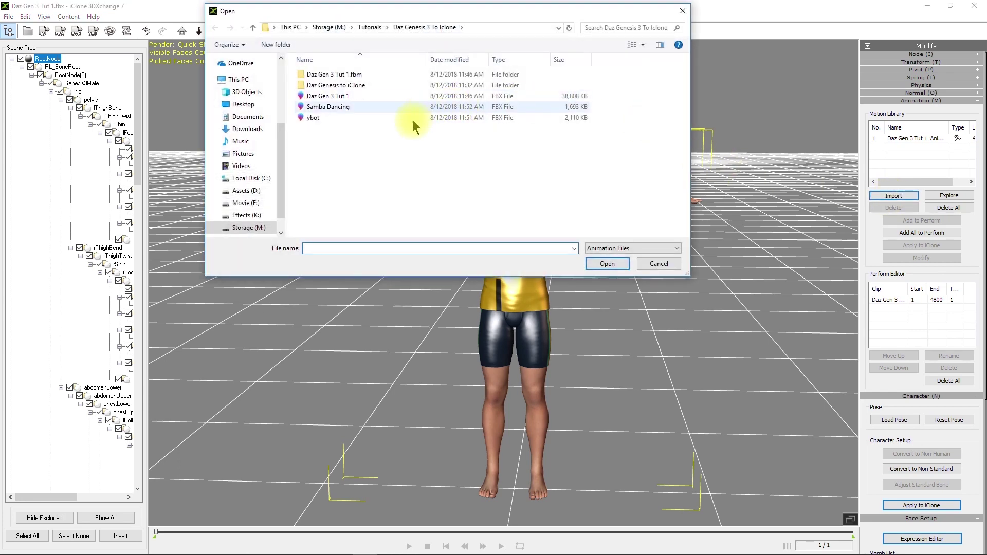
pyautogui.doubleClick(356, 107)
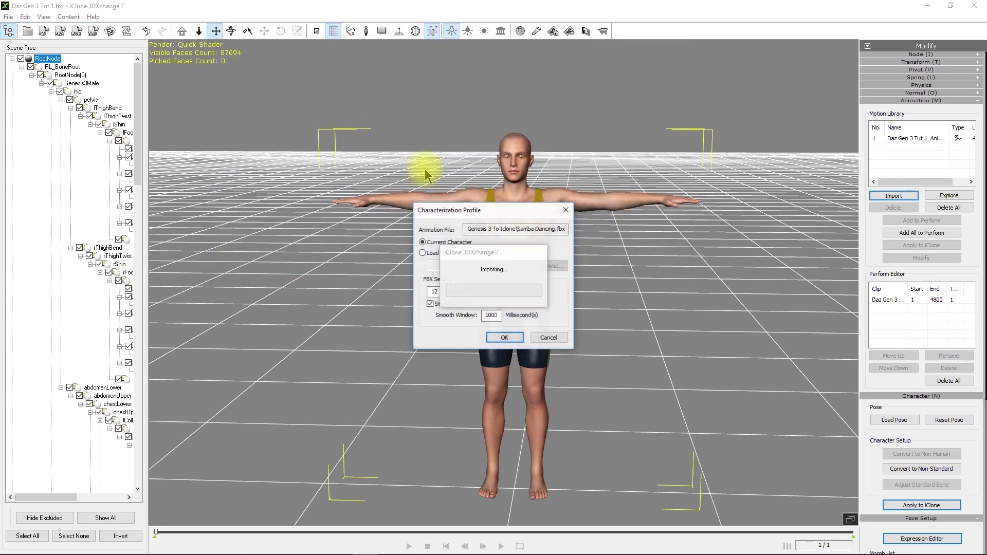
# Dismiss the invalid-animation warning and drag ybot.fbx from Daz Genesis 3 To Iclone into 3DXchange
pyautogui.click(505, 339)
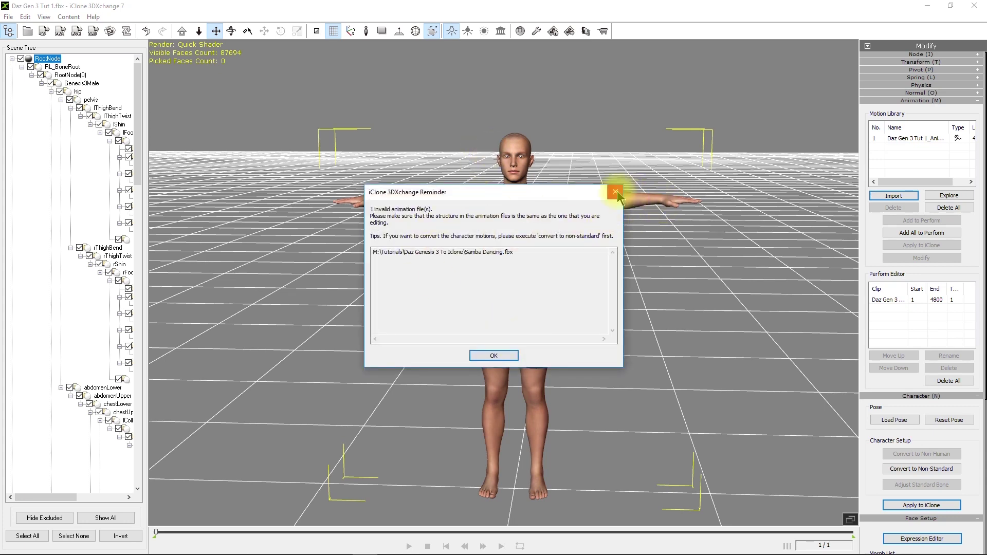
pyautogui.click(616, 192)
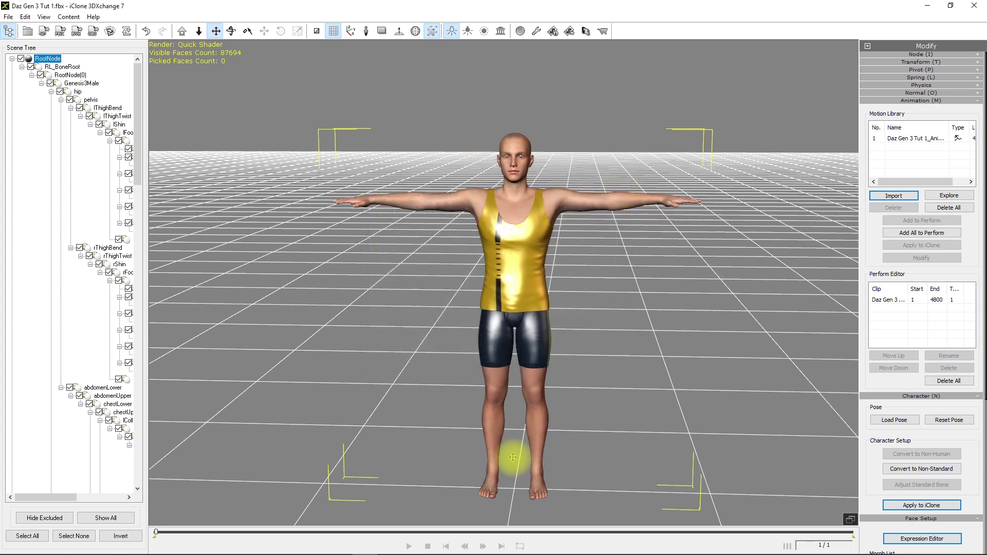
pyautogui.moveTo(214, 544)
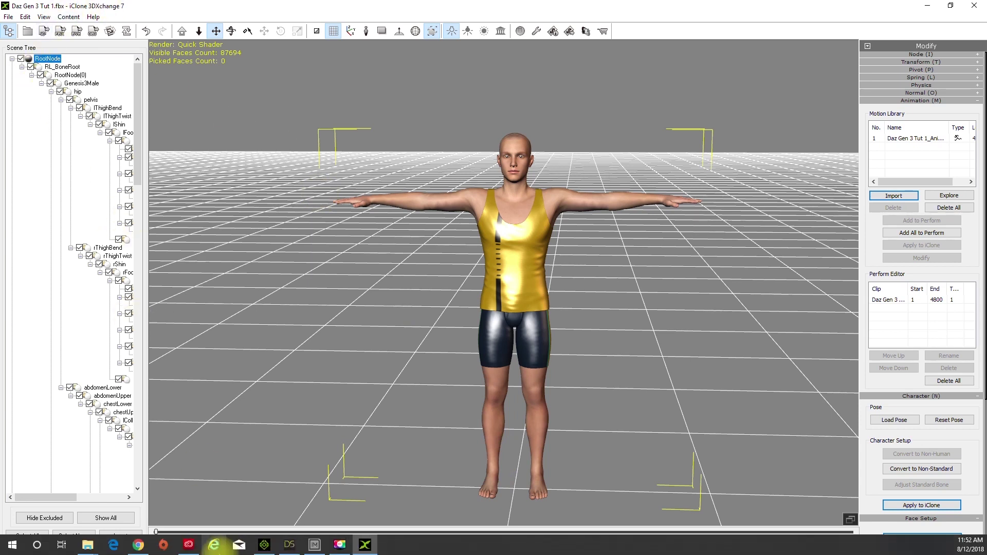
pyautogui.moveTo(87, 545)
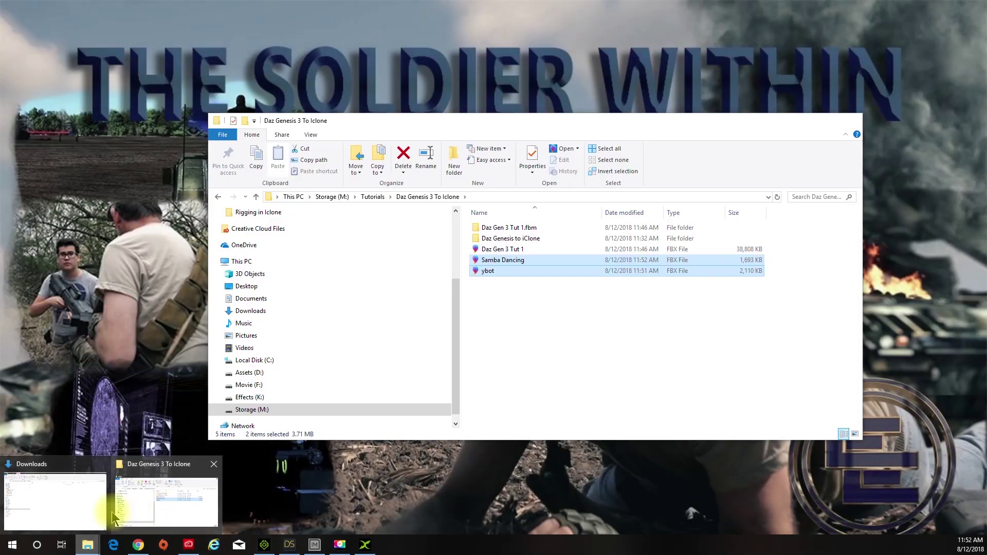
pyautogui.moveTo(94, 512)
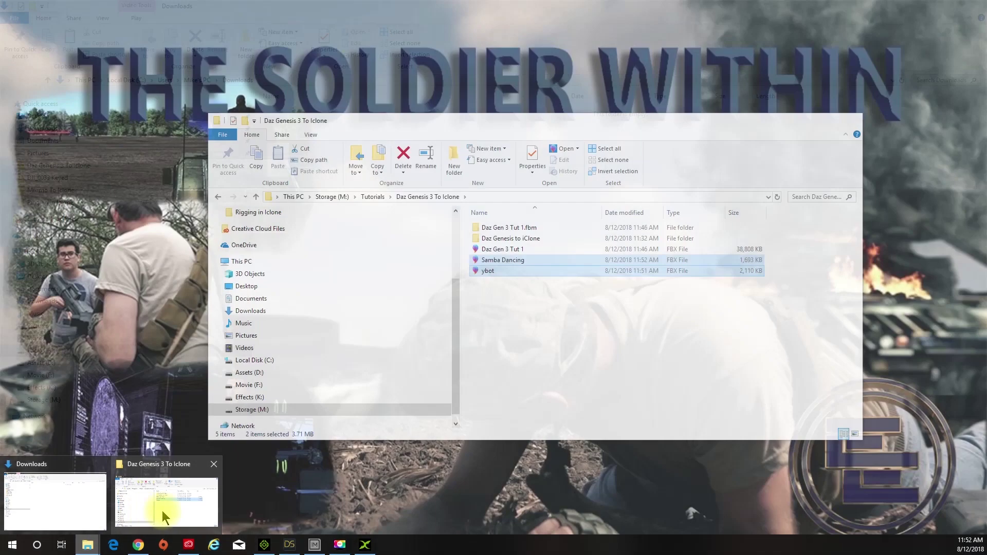
pyautogui.click(162, 507)
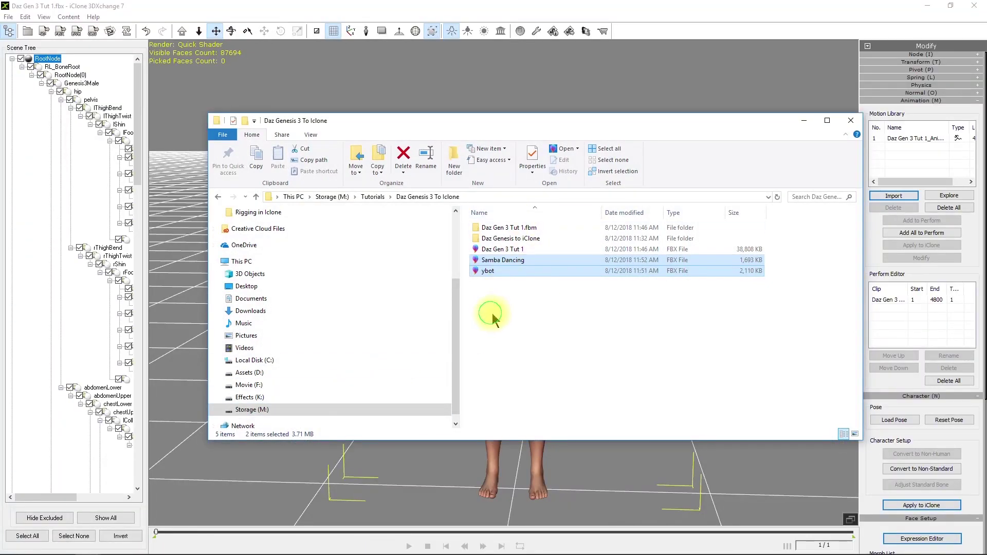
pyautogui.click(492, 313)
pyautogui.moveTo(501, 270); pyautogui.dragTo(274, 72)
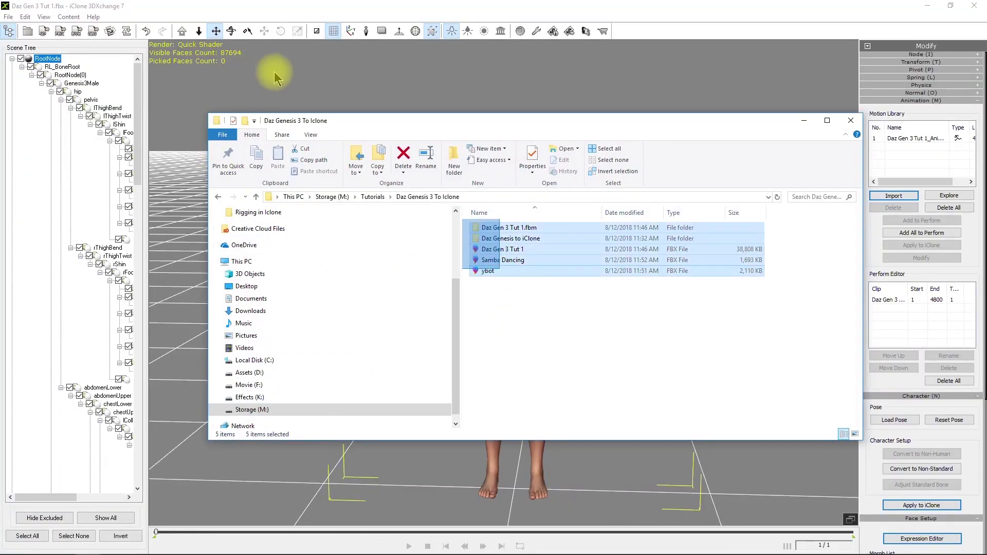
pyautogui.moveTo(360, 176); pyautogui.dragTo(276, 484)
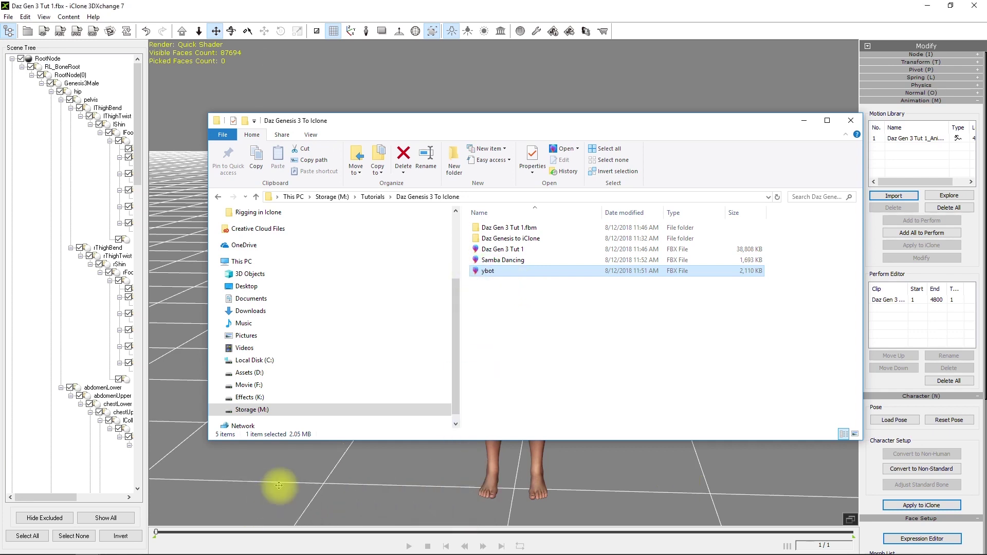
pyautogui.click(802, 121)
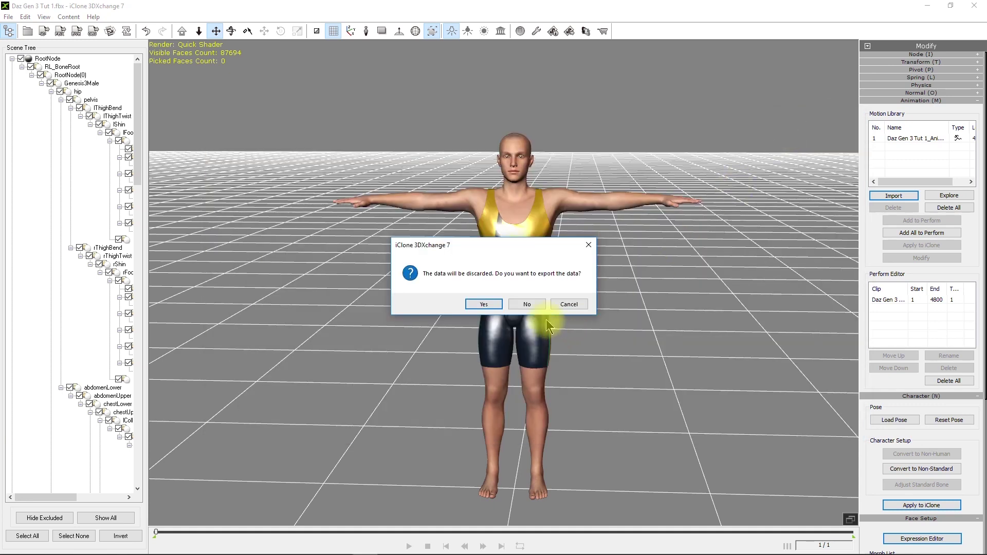
# Decline exporting the current data and confirm importing ybot.fbx with its animation
pyautogui.click(530, 303)
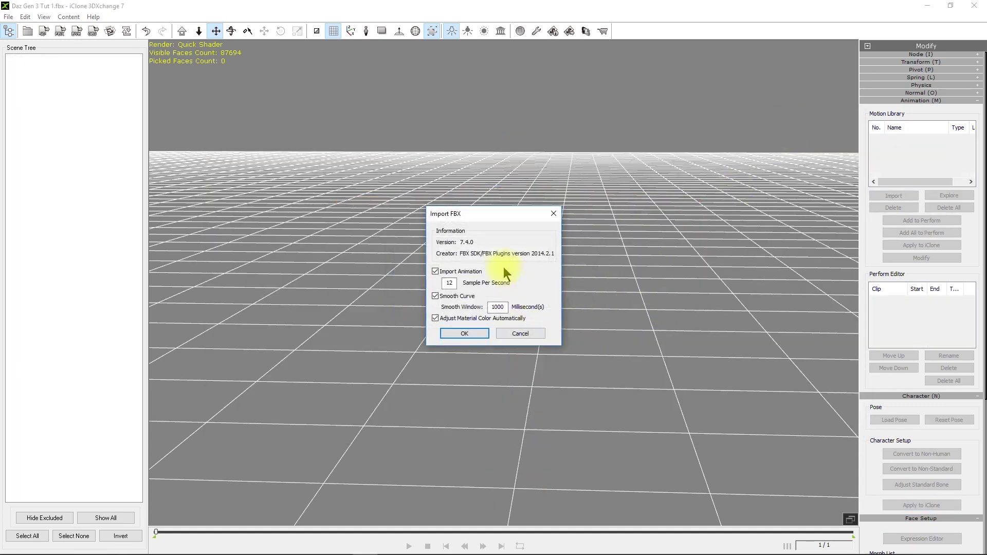
pyautogui.click(477, 335)
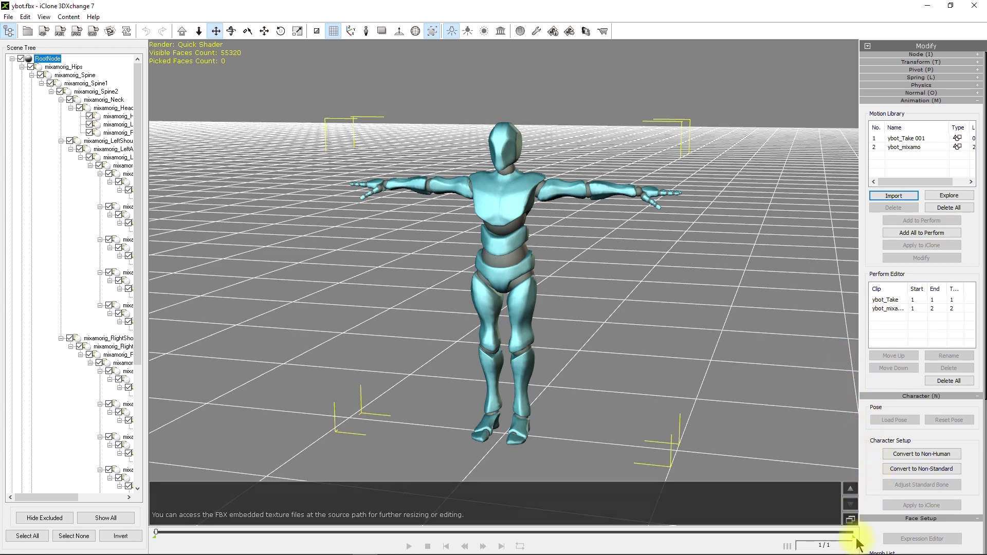
# Set up ybot as a non-standard character and map its bones with the Maya Human-IK preset
pyautogui.click(850, 520)
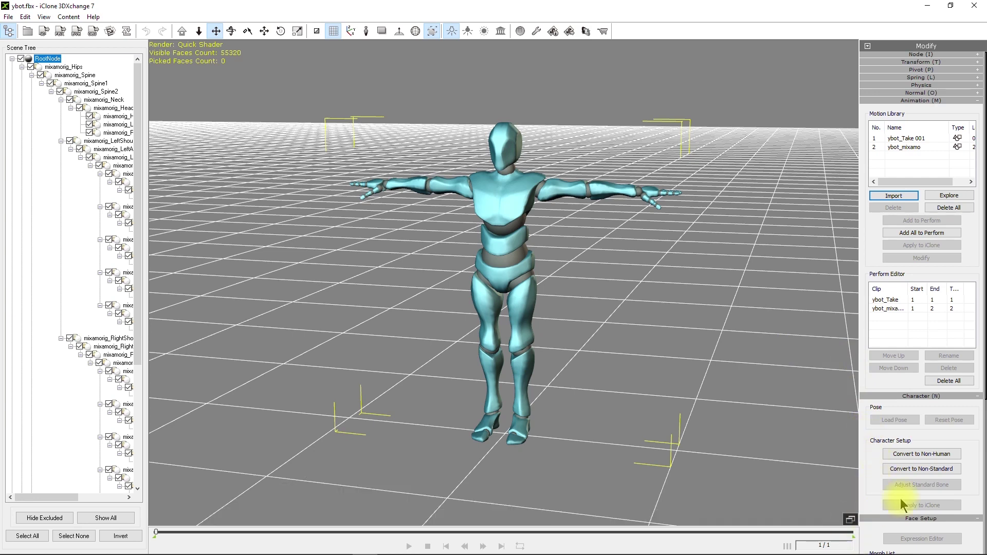
pyautogui.click(905, 470)
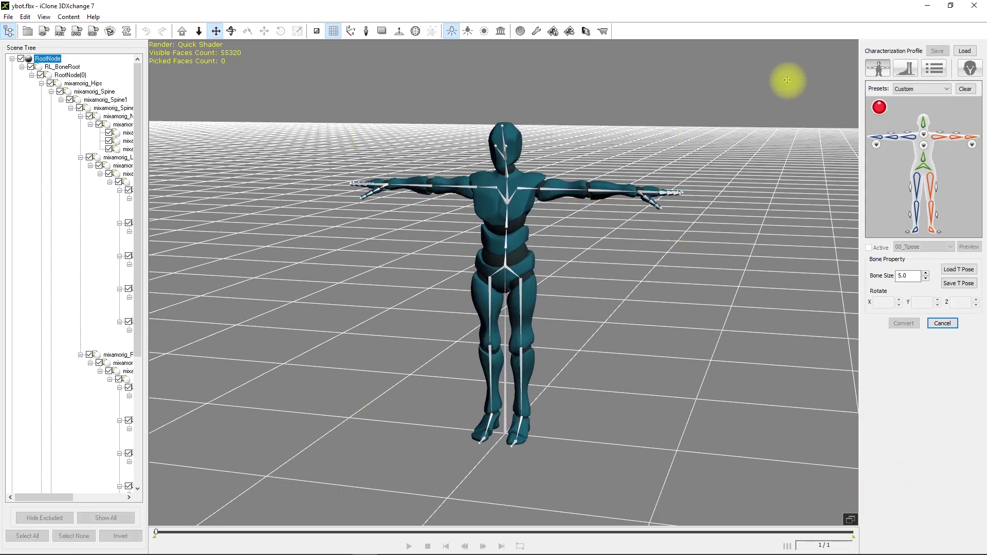
pyautogui.click(908, 91)
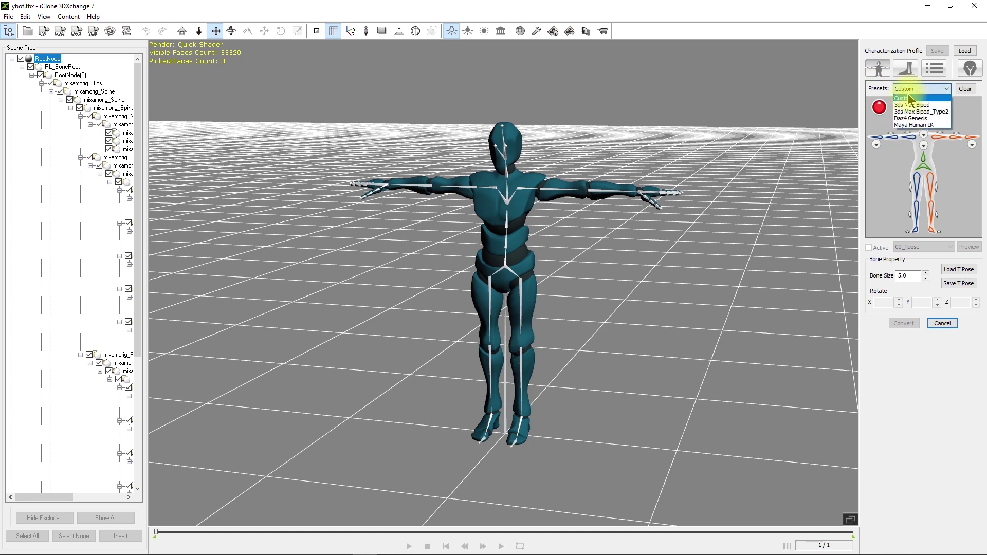
pyautogui.click(907, 119)
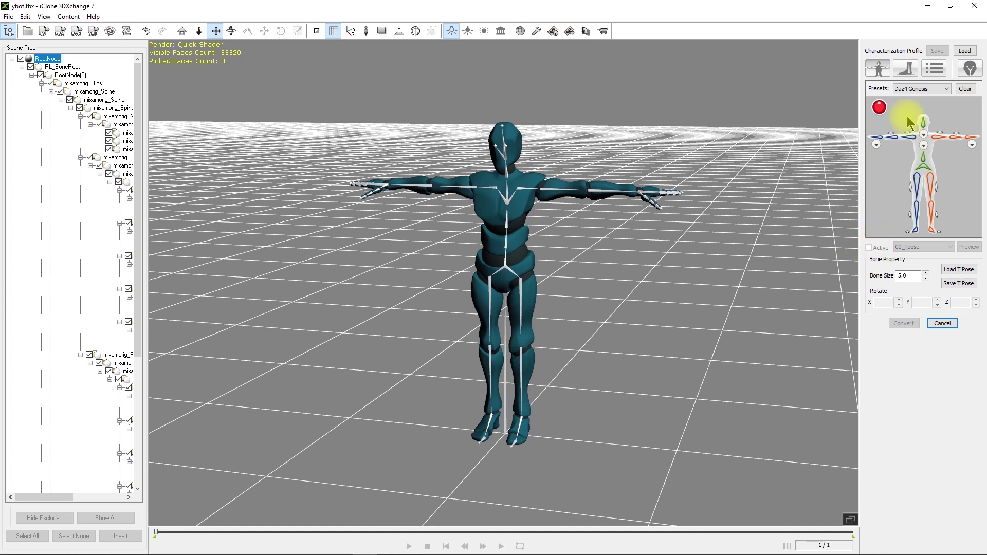
pyautogui.click(905, 91)
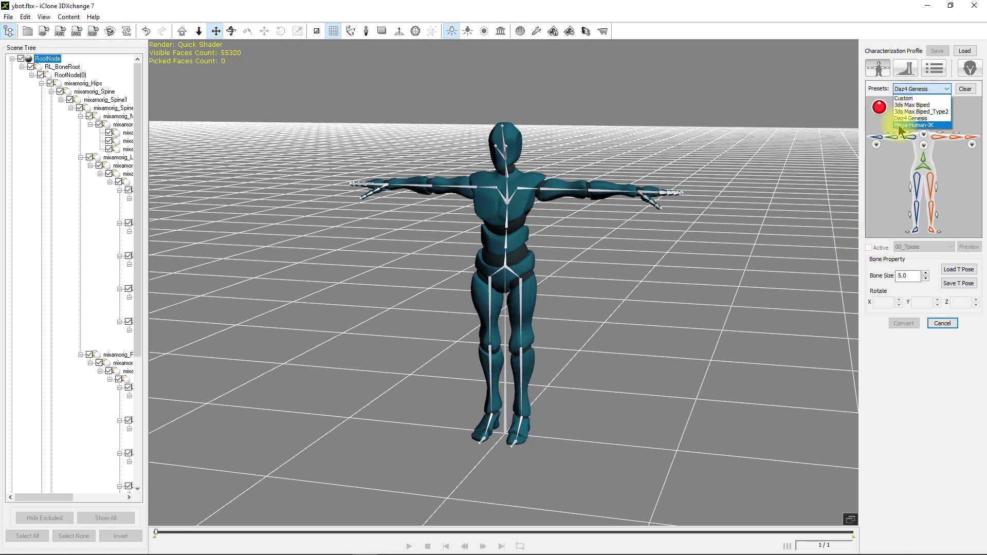
pyautogui.click(913, 125)
pyautogui.moveTo(753, 287); pyautogui.dragTo(827, 425, button='right')
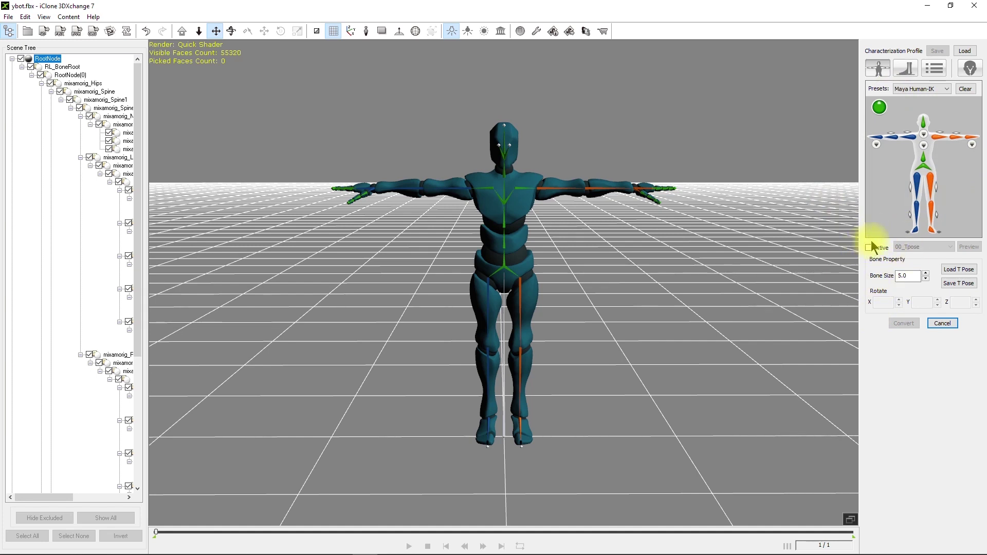
# Enable Active and preview the 08_Finger Calibration motion on the Y Bot
pyautogui.click(869, 248)
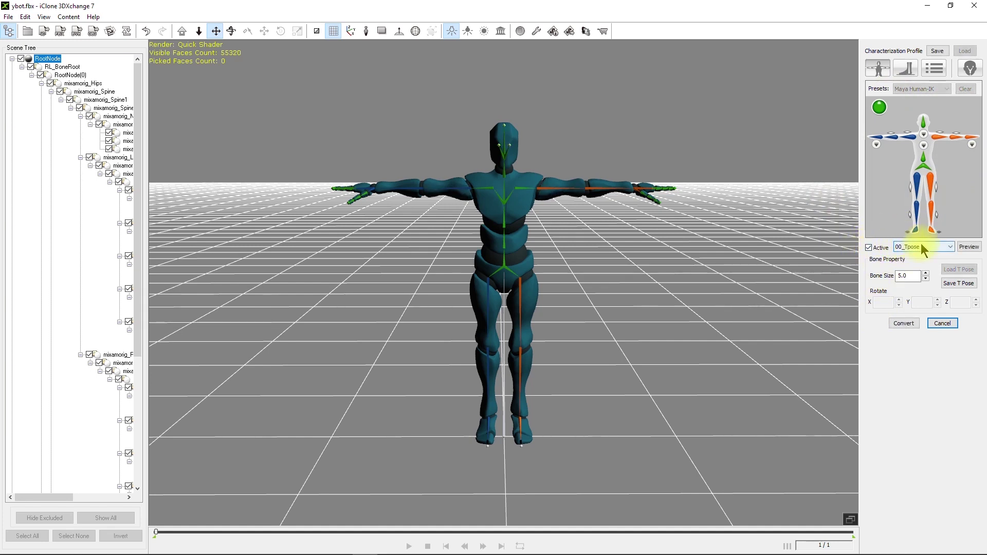
pyautogui.click(922, 244)
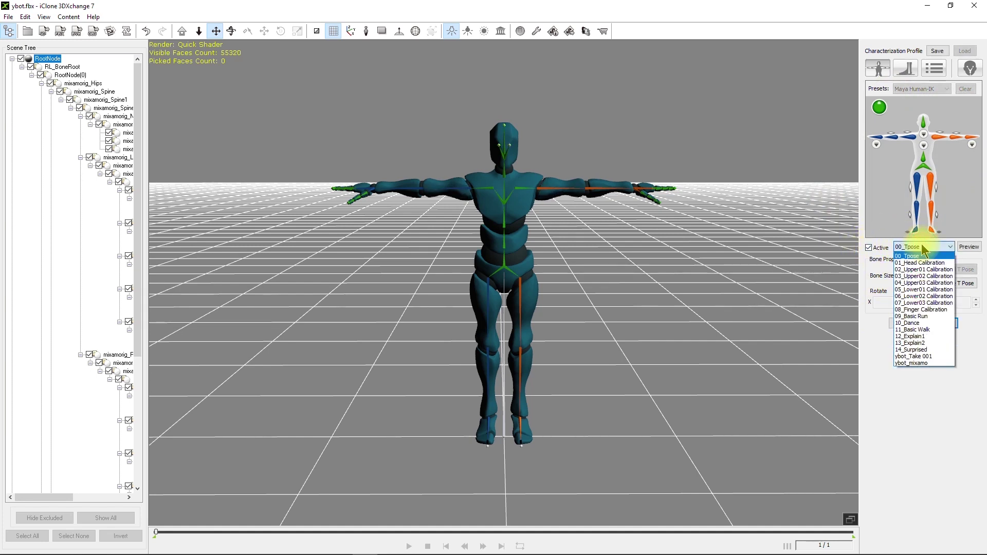
pyautogui.click(912, 311)
pyautogui.click(965, 247)
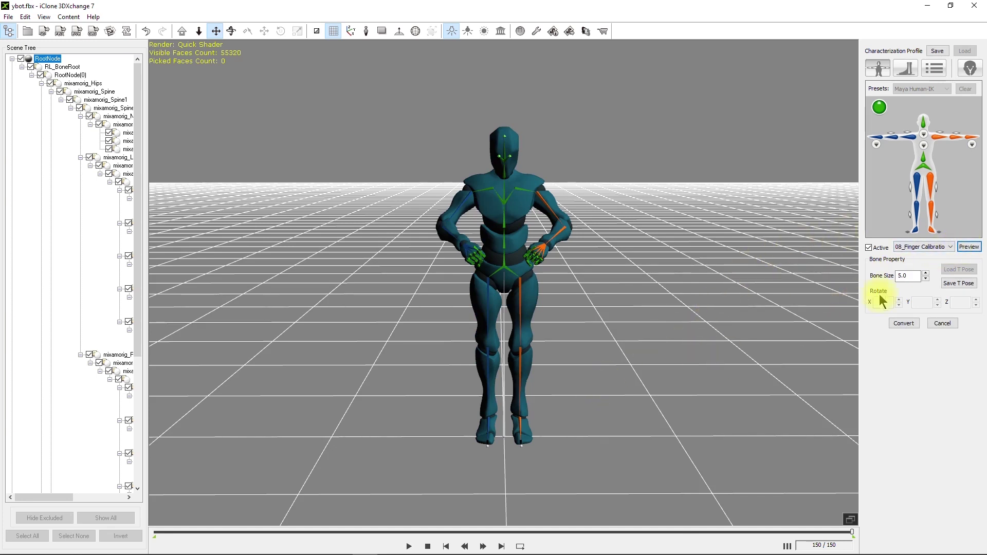
# Preview the 00_Tpose take to restore the T-pose, then convert the Y Bot
pyautogui.click(901, 248)
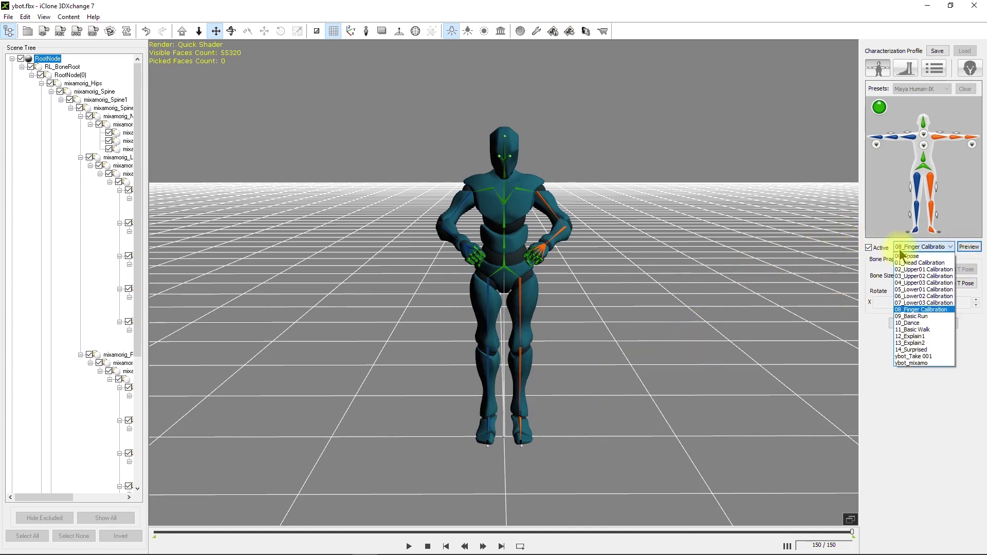
pyautogui.click(910, 255)
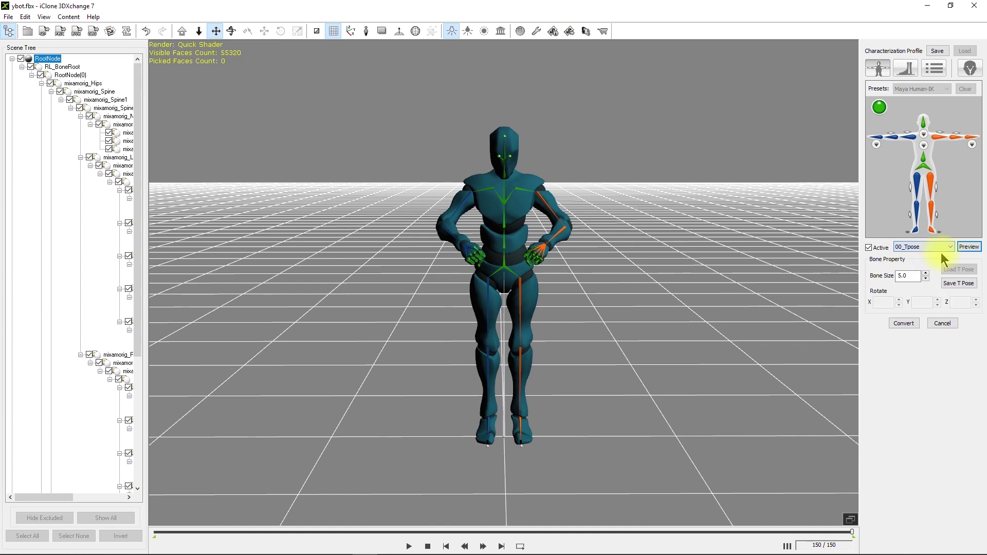
pyautogui.click(967, 249)
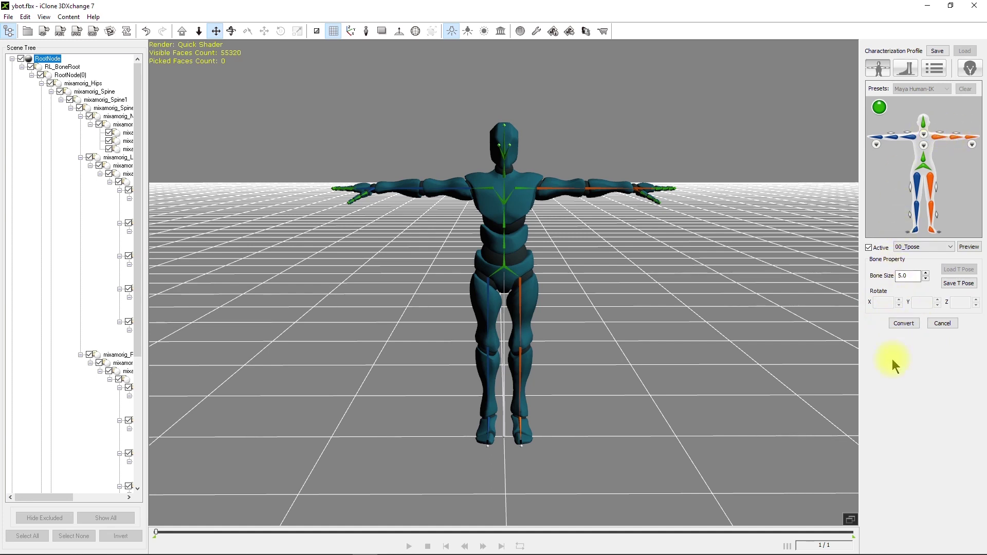
pyautogui.click(914, 325)
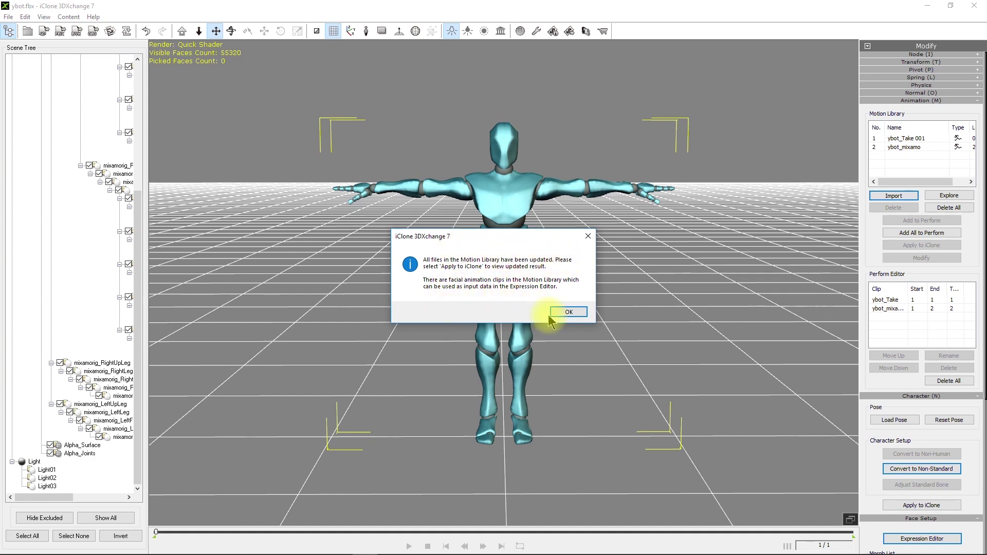
# Import Samba Dancing.fbx into the Y Bot's Motion Library
pyautogui.click(562, 318)
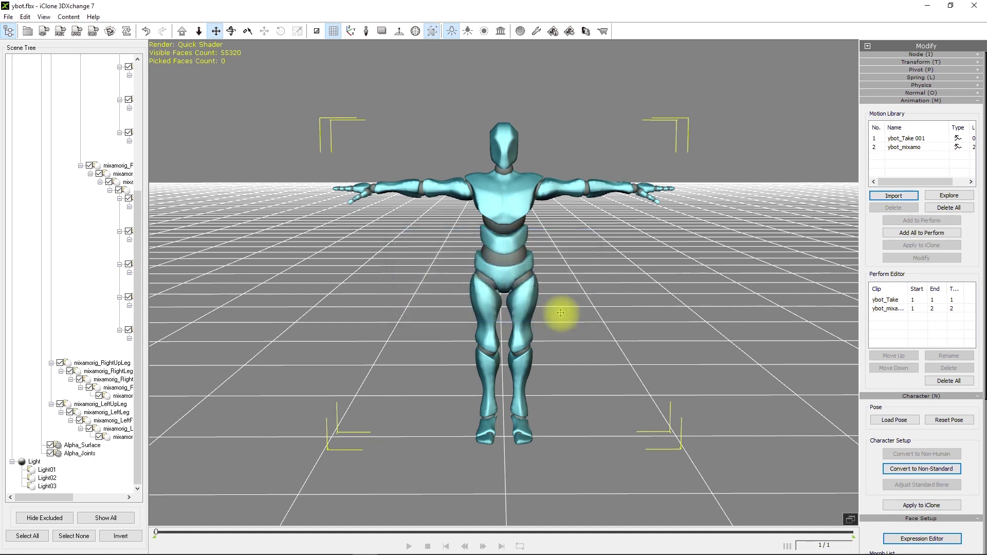
pyautogui.click(897, 198)
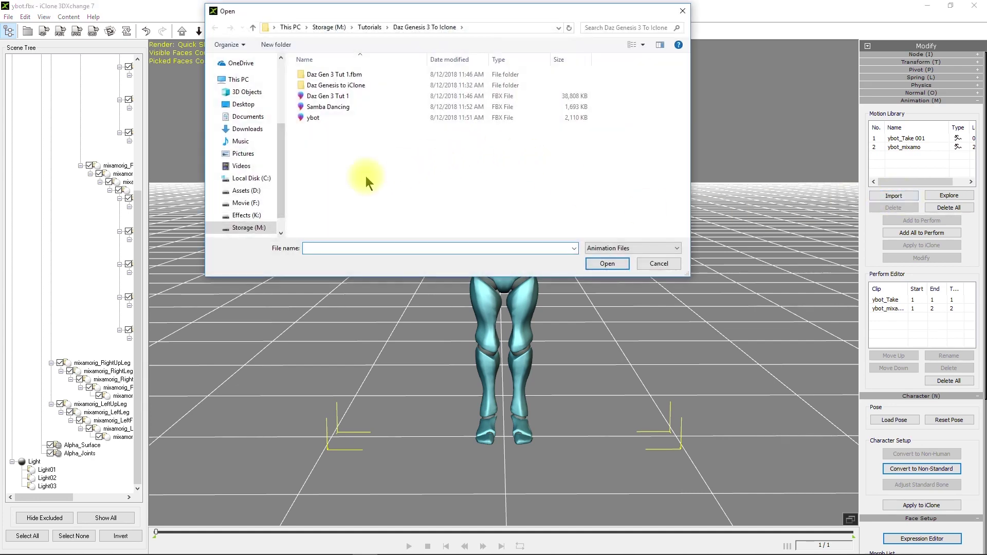
pyautogui.click(328, 107)
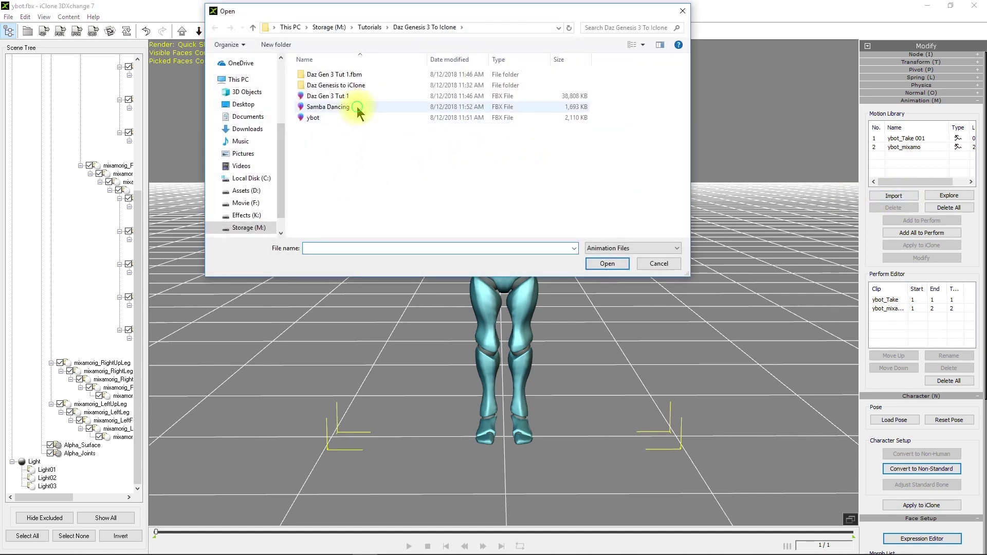
pyautogui.click(587, 263)
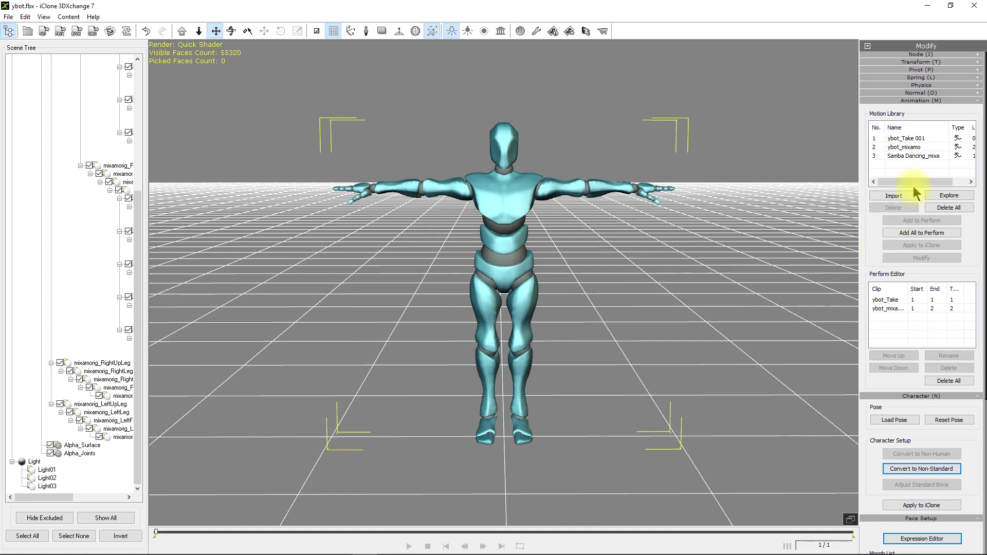
# Play the Samba Dancing motion on the Y Bot, stop it, and reselect ybot_mixamo
pyautogui.doubleClick(909, 157)
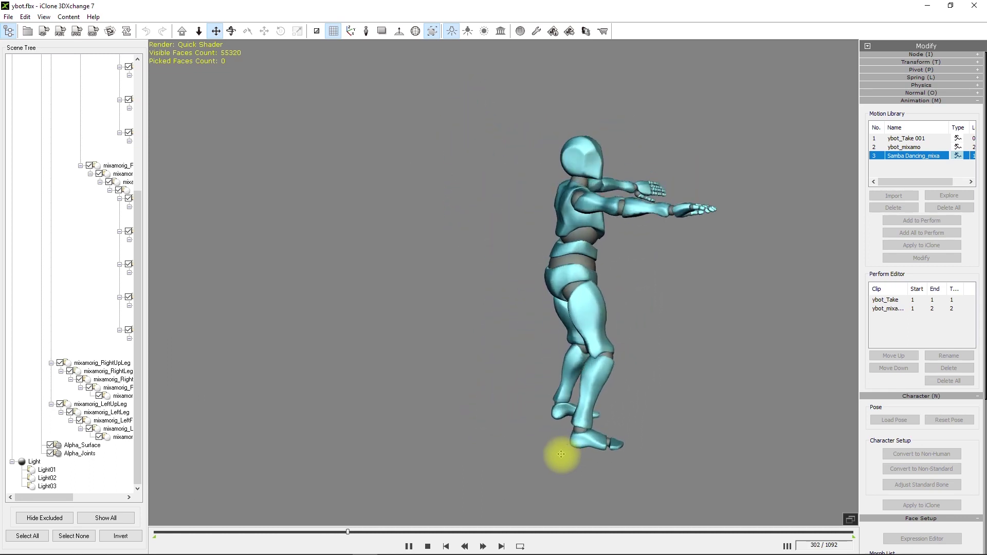
pyautogui.click(430, 548)
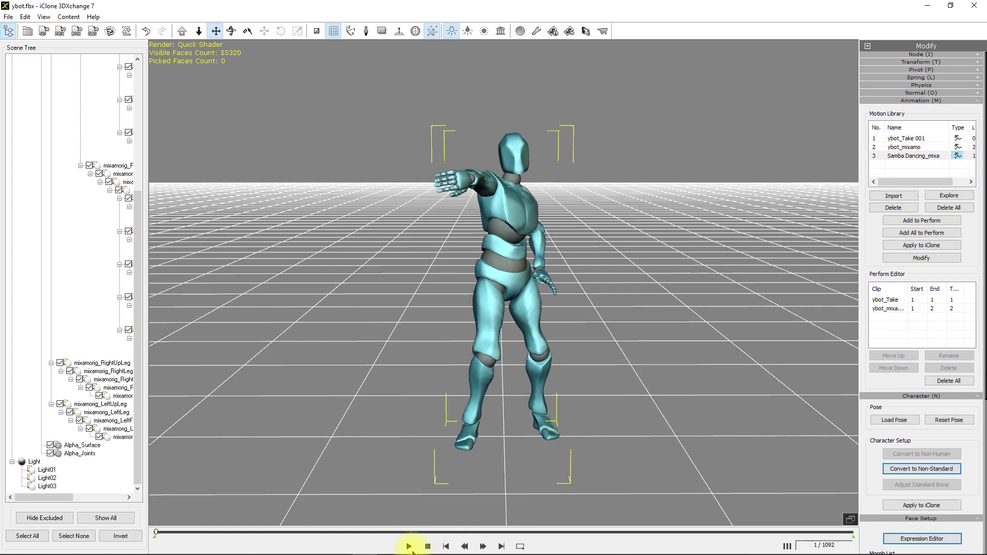
pyautogui.click(905, 147)
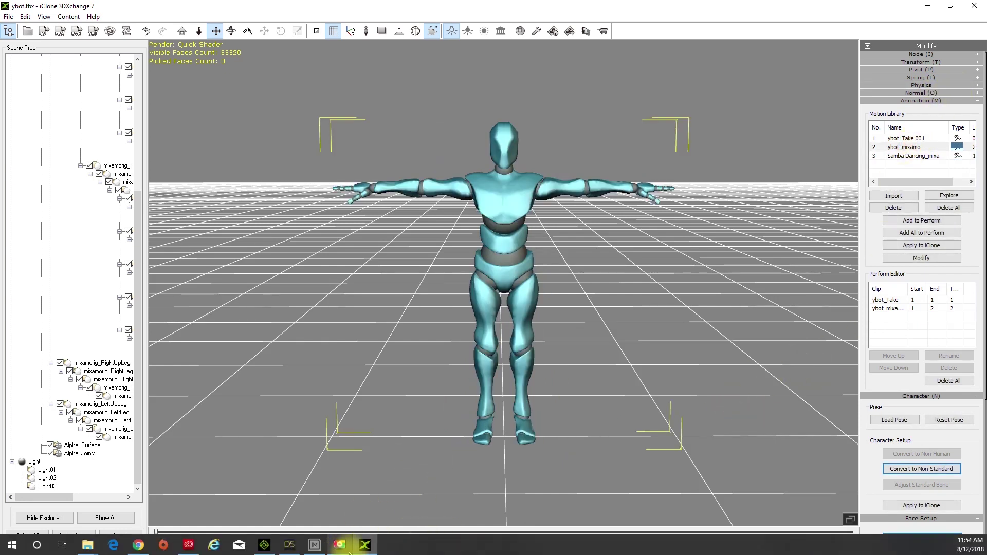
pyautogui.click(262, 544)
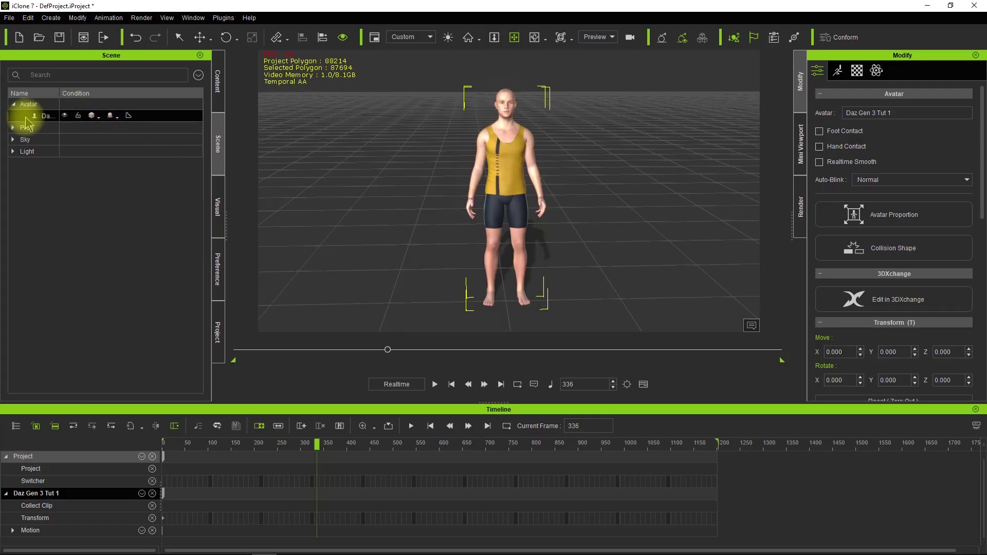
# Select the Daz Gen 3 Tut 1 avatar in iClone 7 and rewind its timeline to frame 1
pyautogui.moveTo(60, 94); pyautogui.dragTo(127, 93)
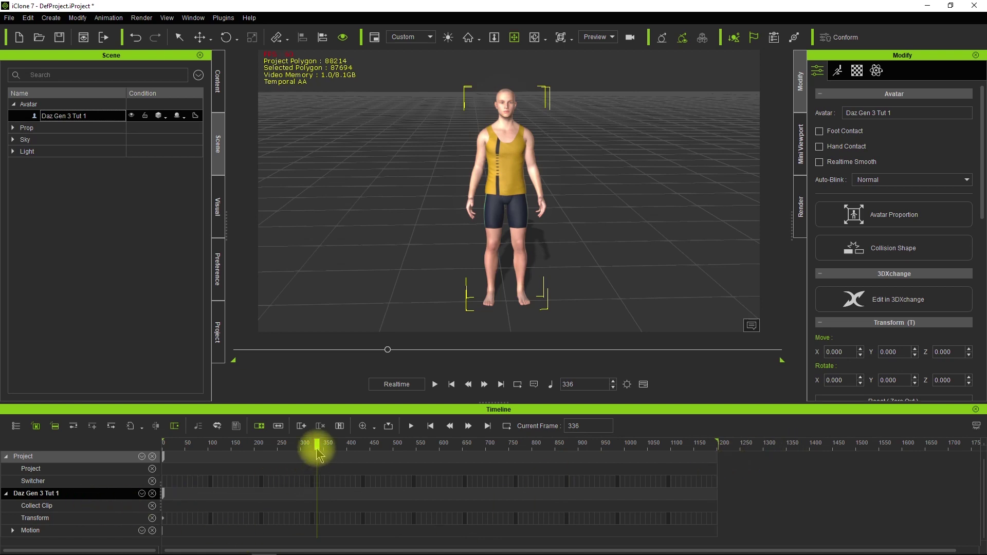
pyautogui.press('Home')
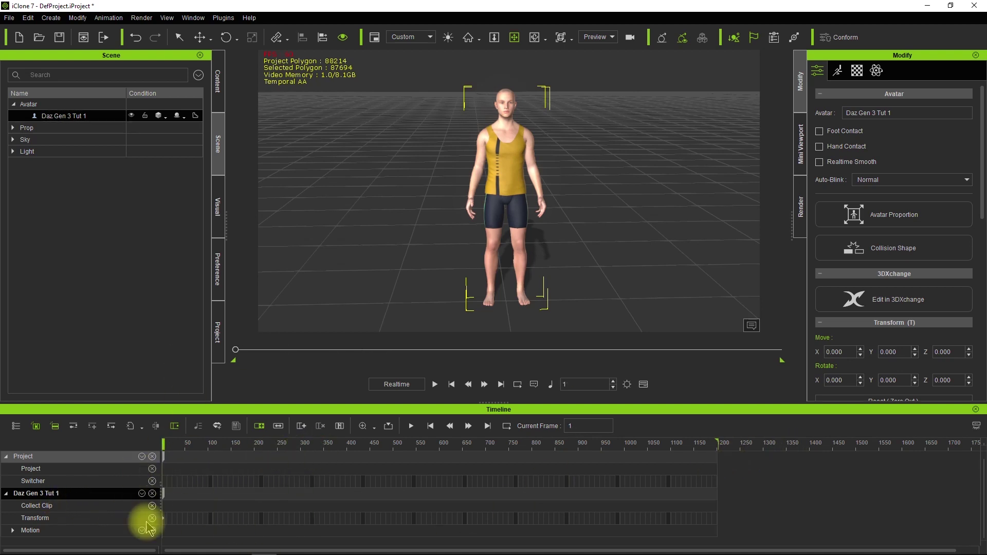
pyautogui.moveTo(203, 548)
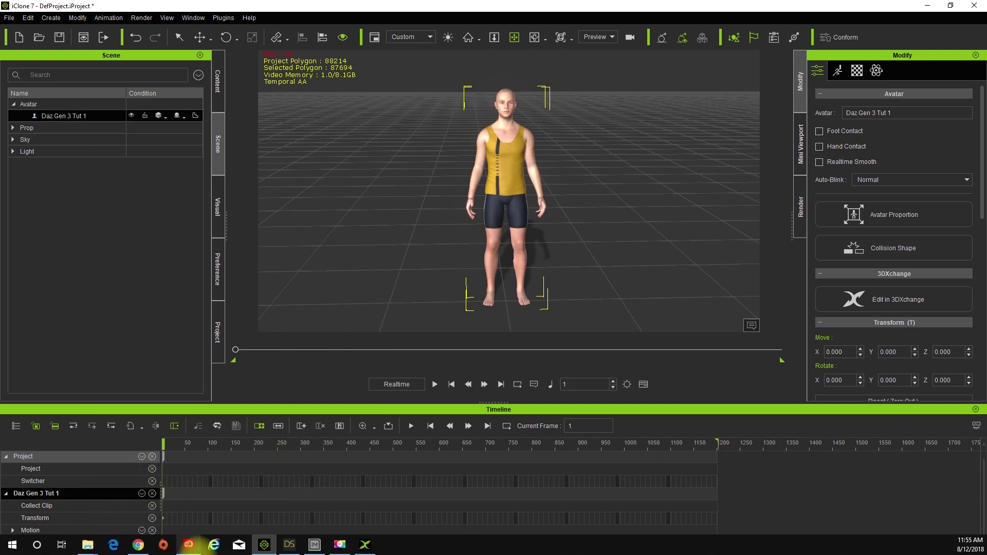
pyautogui.click(366, 547)
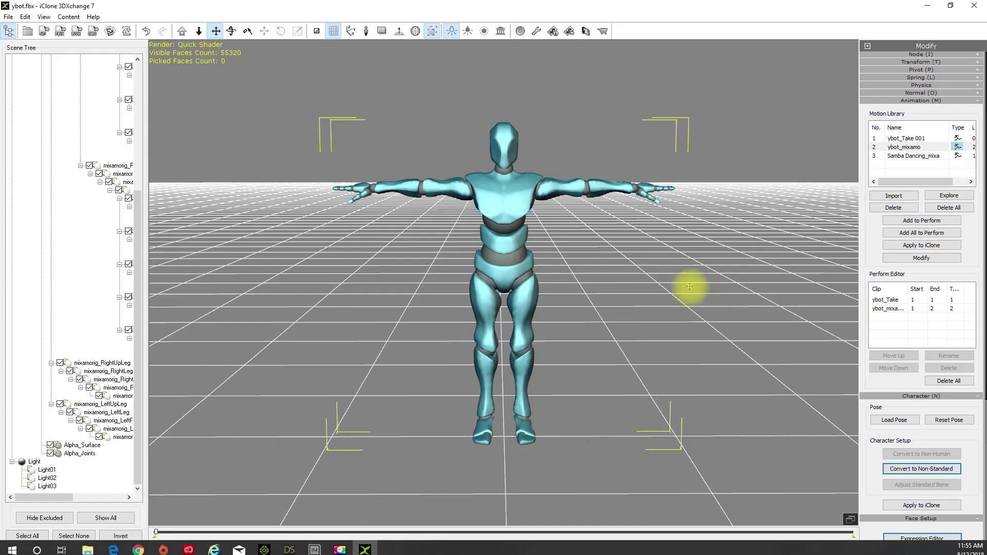
# Apply the Samba Dancing_mixamo motion from the Motion Library to the iClone avatar
pyautogui.click(932, 157)
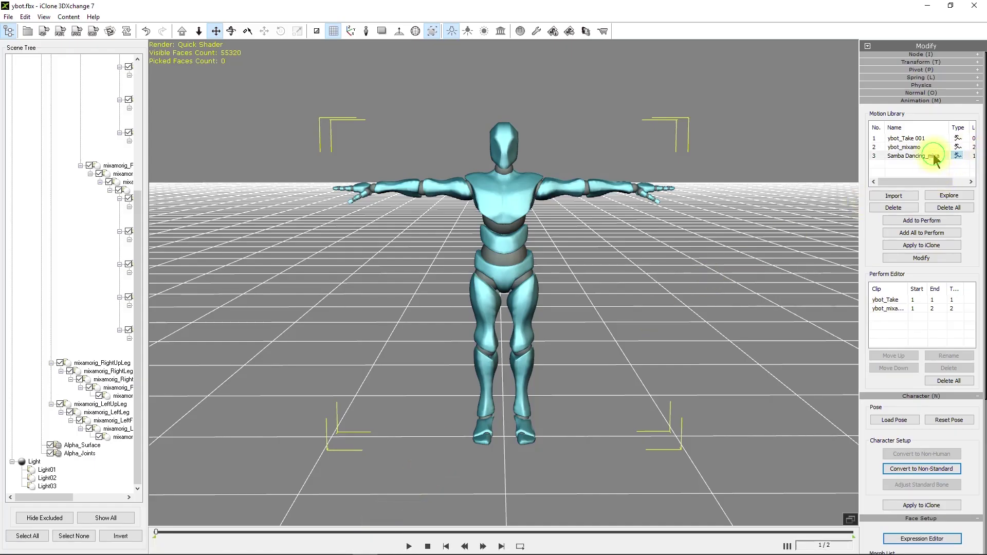
pyautogui.click(890, 246)
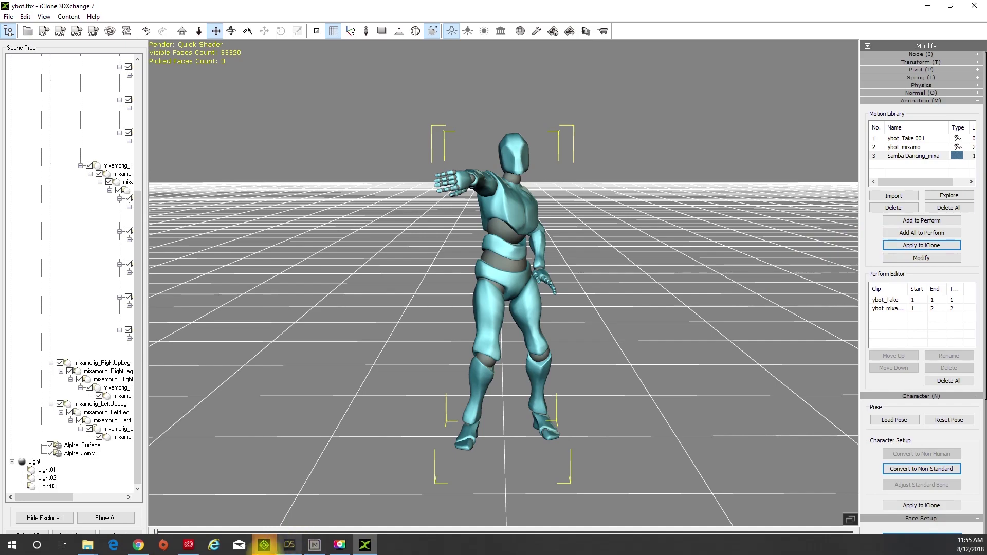
pyautogui.click(264, 547)
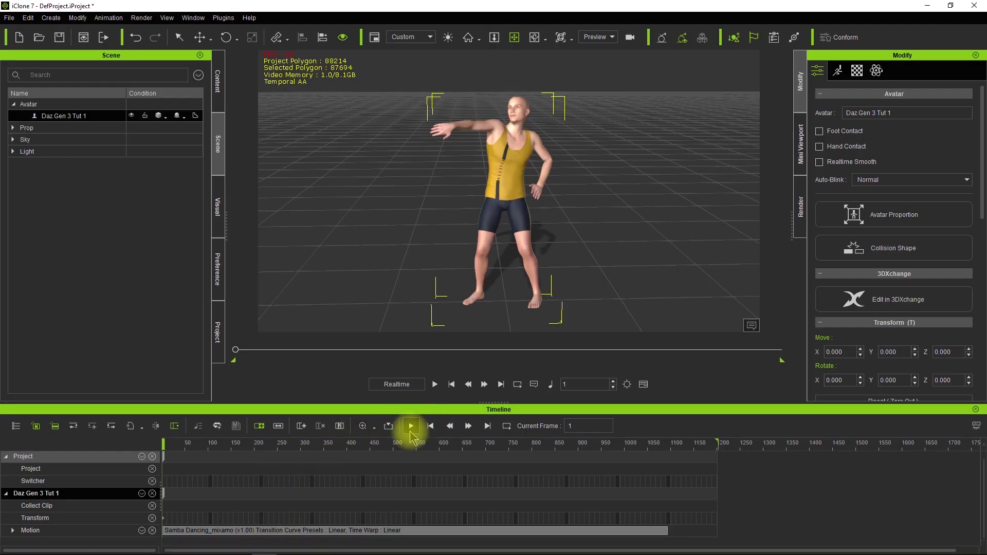
# Play the samba dance, pull in the range end, and scrub to frame 706 and back to 1
pyautogui.click(411, 427)
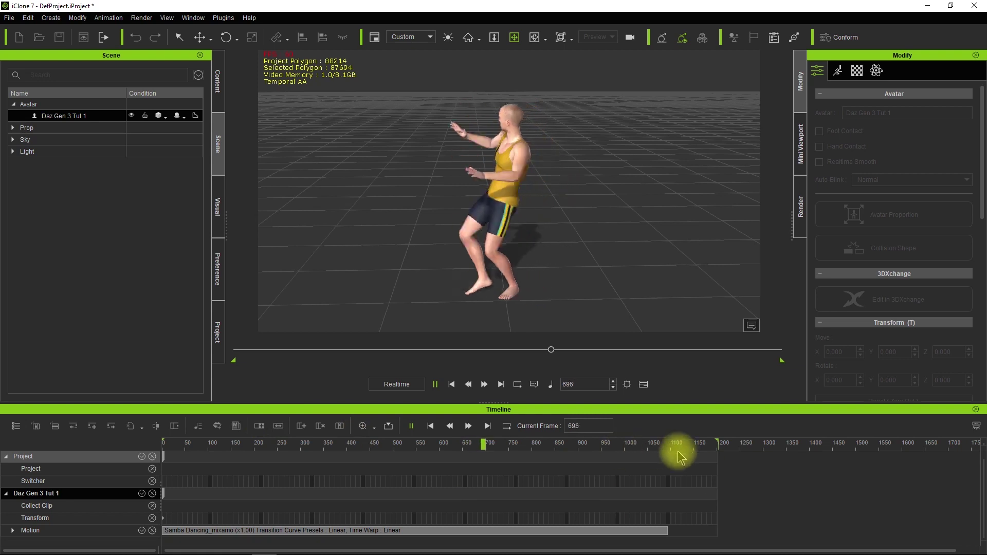
pyautogui.moveTo(716, 443)
pyautogui.mouseDown()
pyautogui.moveTo(642, 461)
pyautogui.moveTo(669, 470)
pyautogui.mouseUp()
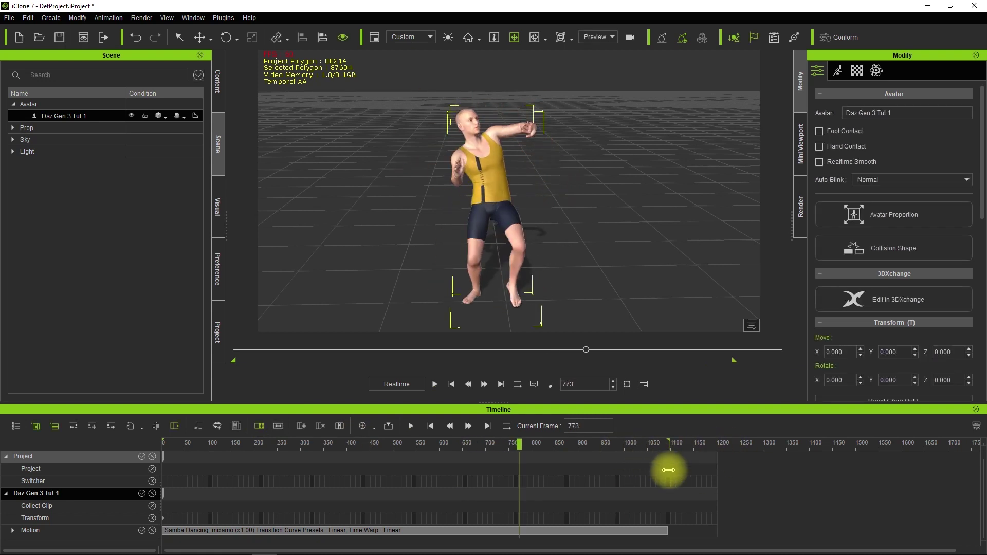
pyautogui.click(452, 385)
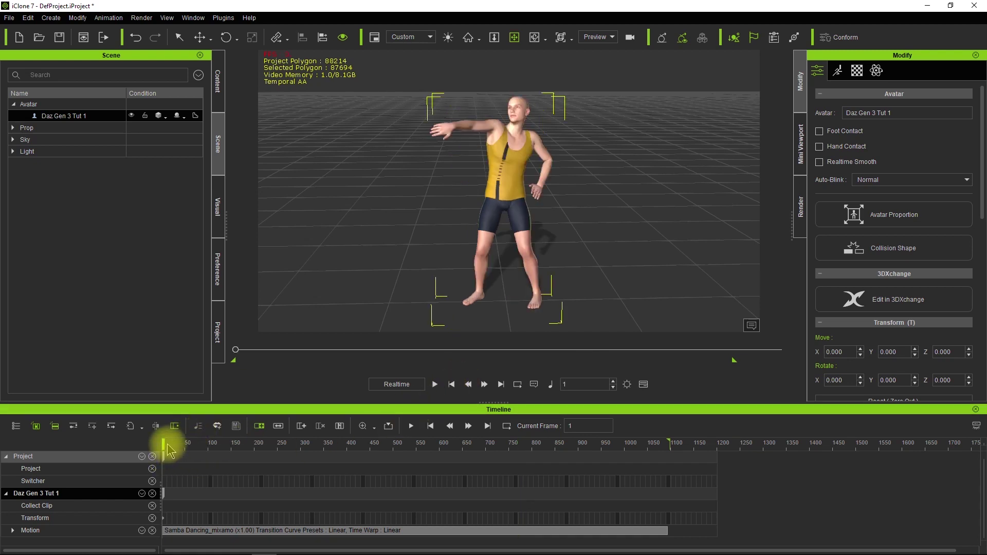
pyautogui.moveTo(168, 450); pyautogui.dragTo(485, 463)
pyautogui.moveTo(368, 465); pyautogui.dragTo(10, 445)
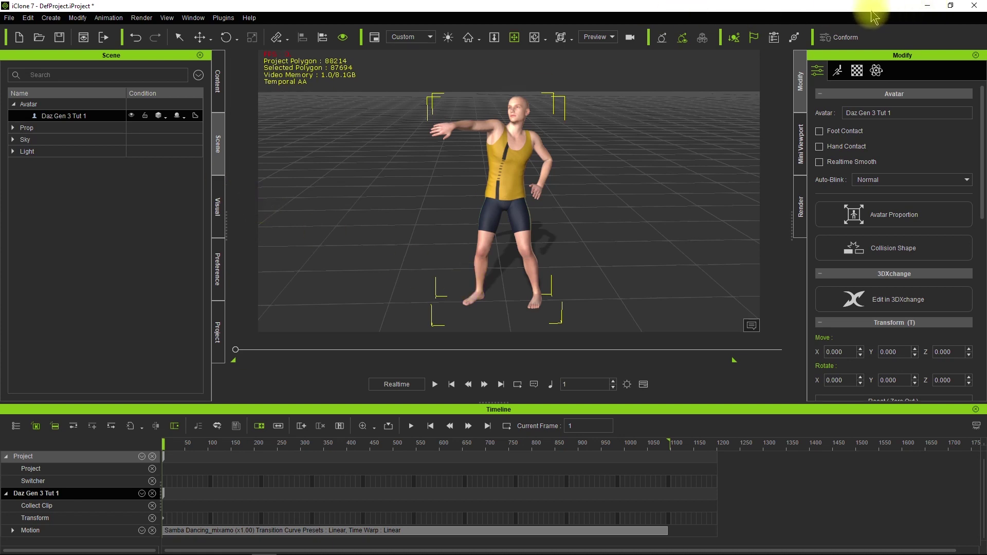
pyautogui.click(932, 5)
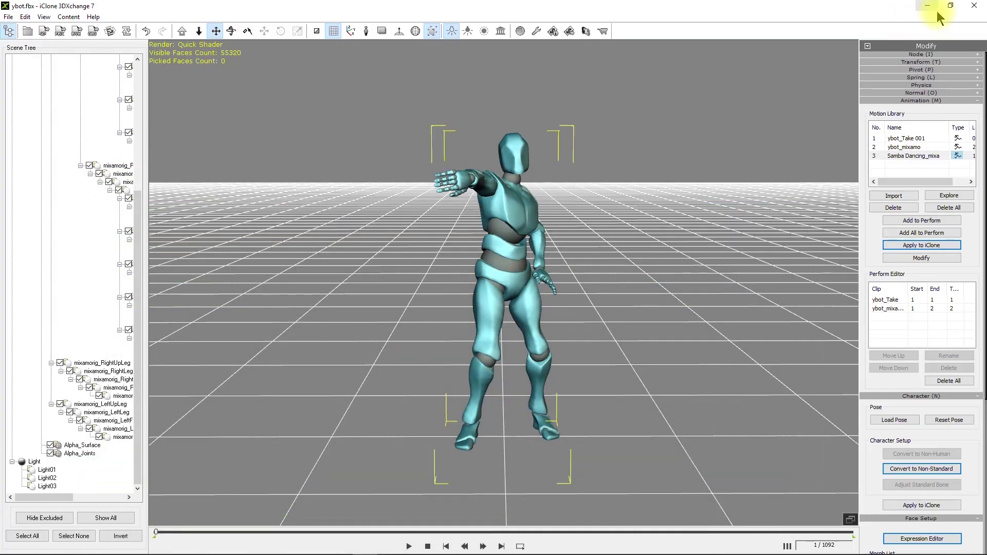